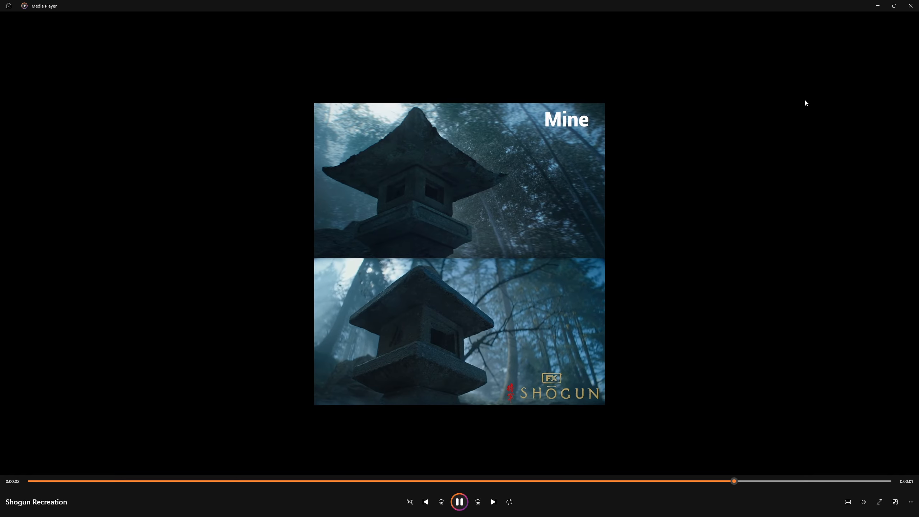
Close the comparison video, switch to Blender, and show the camera's lens and sensor settings
{"action": "left_click", "coordinate": [911, 5]}
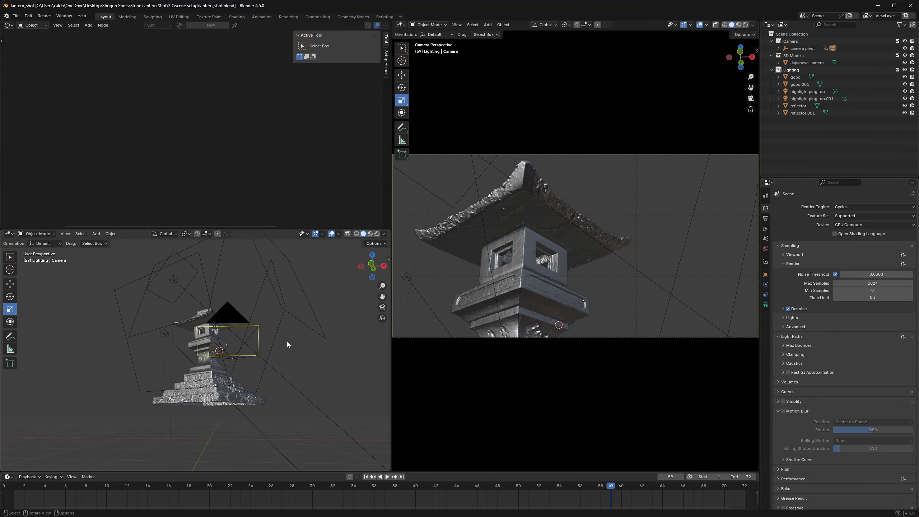
{"action": "middle_click_drag", "start_coordinate": [287, 342], "coordinate": [260, 365]}
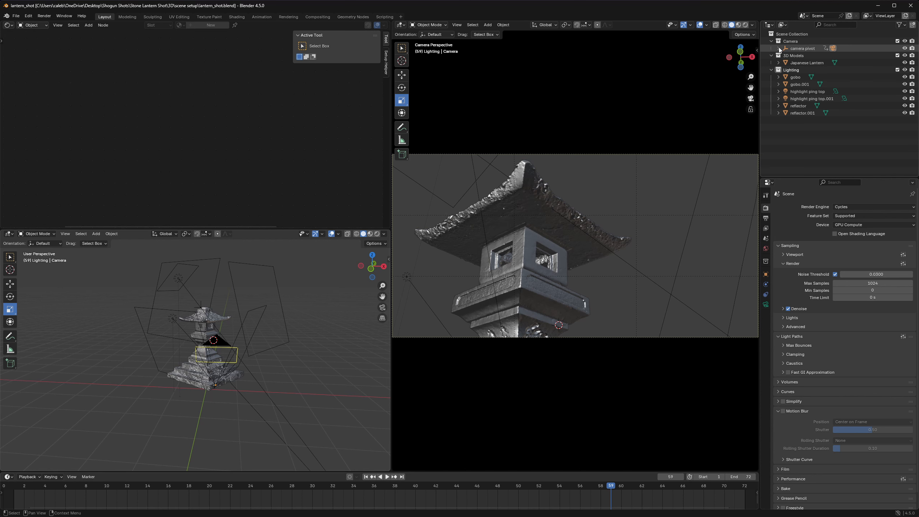
{"action": "left_click", "coordinate": [766, 305]}
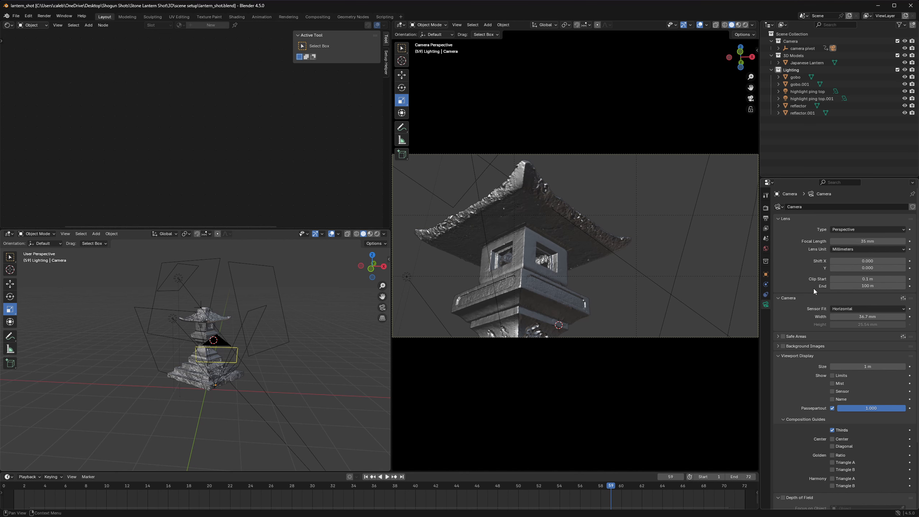
Play back the shot's animation through the camera, and stop it partway
{"action": "left_click", "coordinate": [904, 299]}
{"action": "key", "text": "space"}
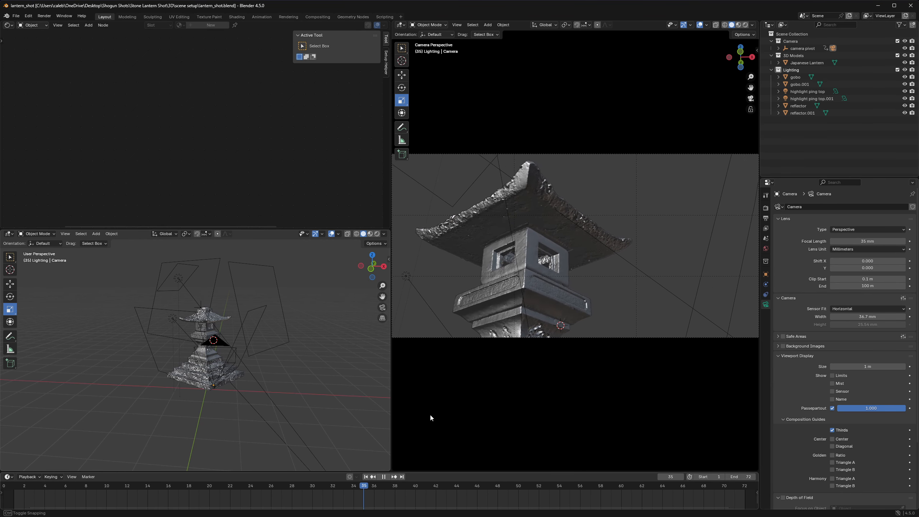
{"action": "key", "text": "Escape"}
Select the camera pivot empty above the lantern and expand its hierarchy in the scene's object list
{"action": "left_click", "coordinate": [236, 358]}
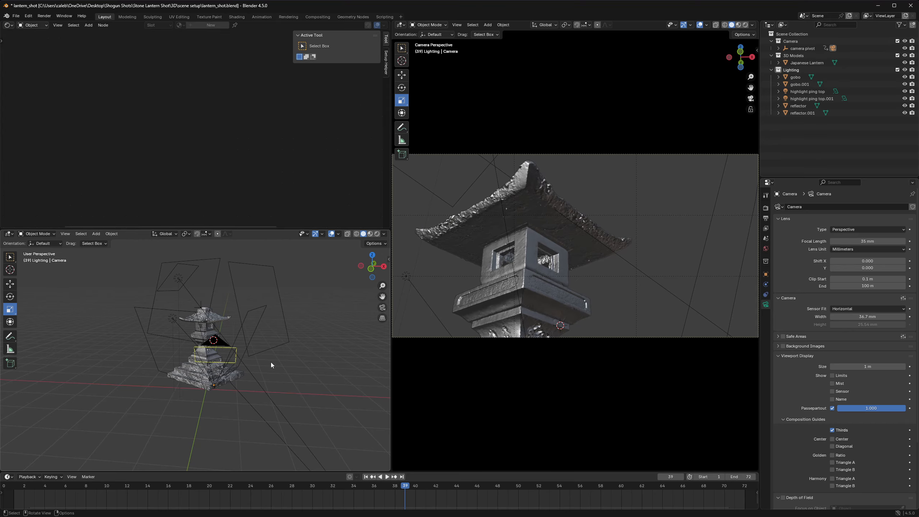
{"action": "scroll", "coordinate": [241, 354], "scroll_direction": "up", "scroll_amount": 4}
{"action": "middle_click_drag", "start_coordinate": [241, 353], "coordinate": [283, 353]}
{"action": "left_click", "coordinate": [289, 304]}
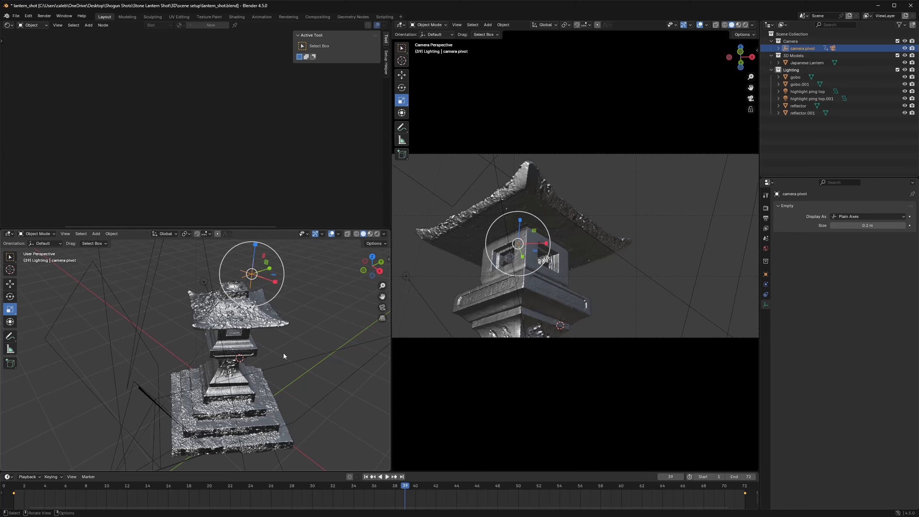
{"action": "left_click", "coordinate": [778, 49]}
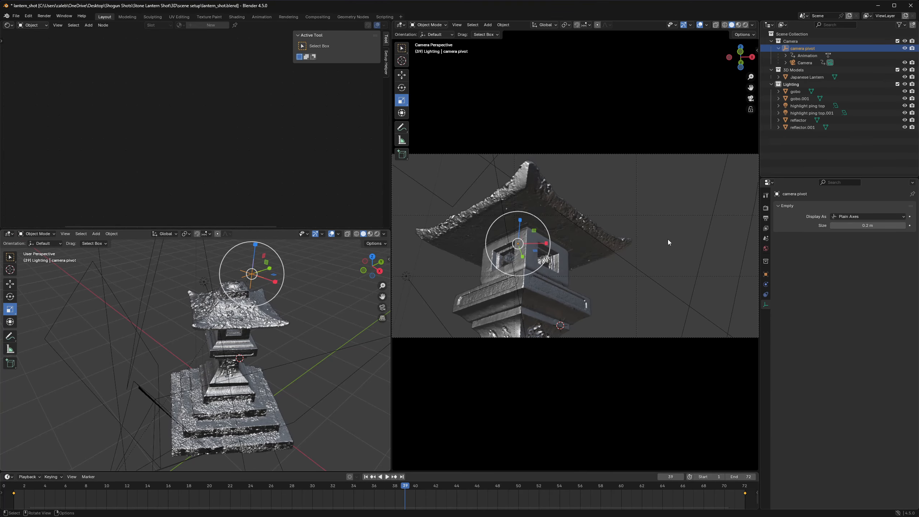
Review the camera move by scrubbing the timeline toward frame 72 and playing it back through the camera
{"action": "middle_click_drag", "start_coordinate": [558, 306], "coordinate": [586, 287]}
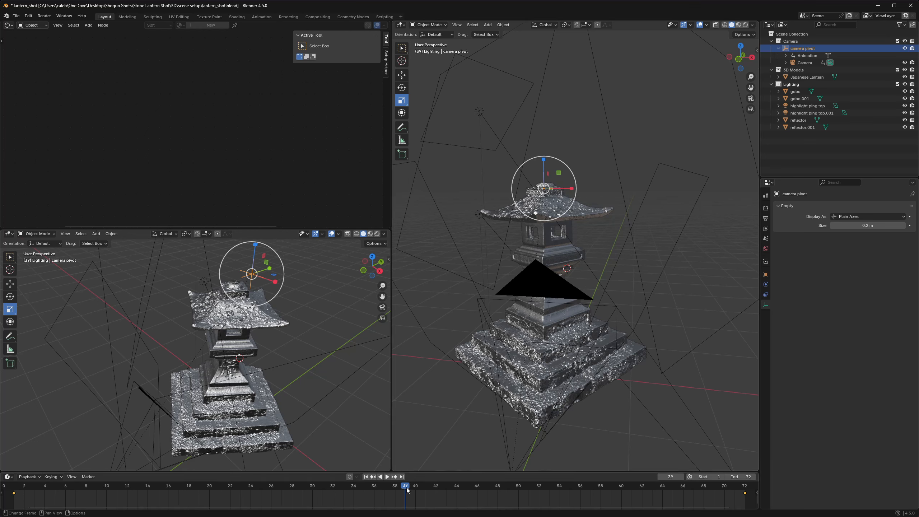
{"action": "left_click_drag", "start_coordinate": [408, 490], "coordinate": [746, 512]}
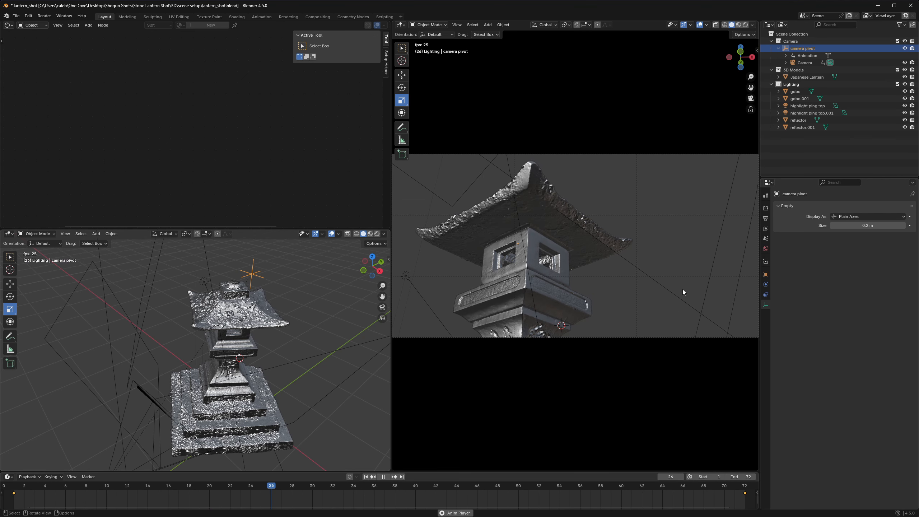
{"action": "key", "text": "space"}
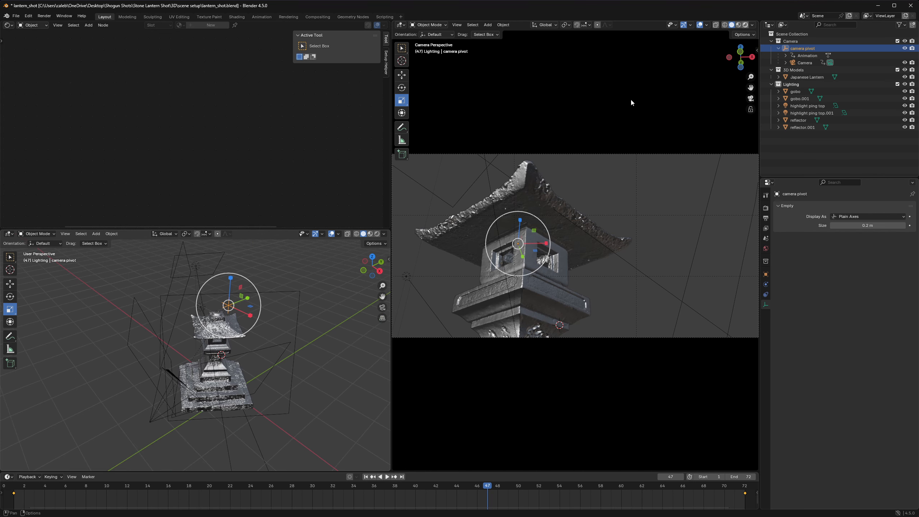
Switch the camera view to rendered shading and examine the Japanese Lantern's material nodes
{"action": "key", "text": "z"}
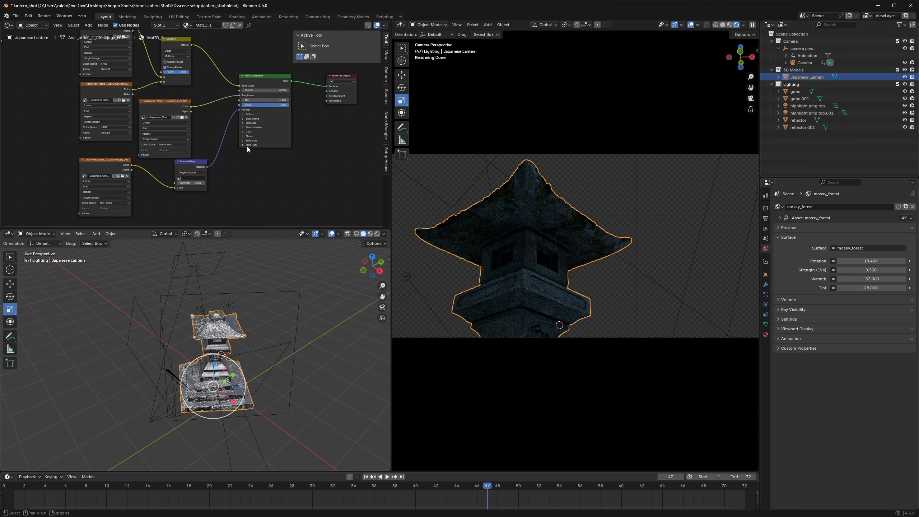
{"action": "middle_click_drag", "start_coordinate": [247, 146], "coordinate": [207, 166]}
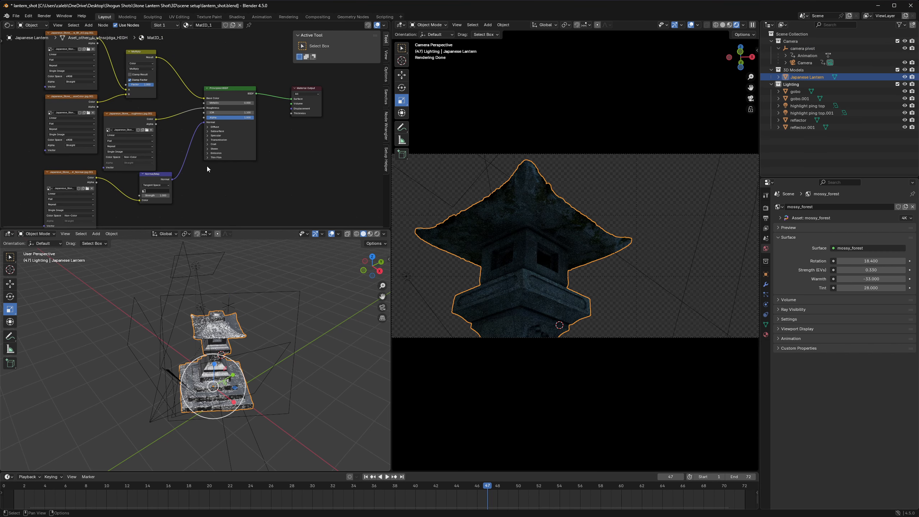
{"action": "left_click", "coordinate": [572, 181]}
{"action": "left_click", "coordinate": [528, 223]}
{"action": "scroll", "coordinate": [179, 106], "scroll_direction": "down", "scroll_amount": 1}
{"action": "middle_click_drag", "start_coordinate": [162, 102], "coordinate": [212, 117]}
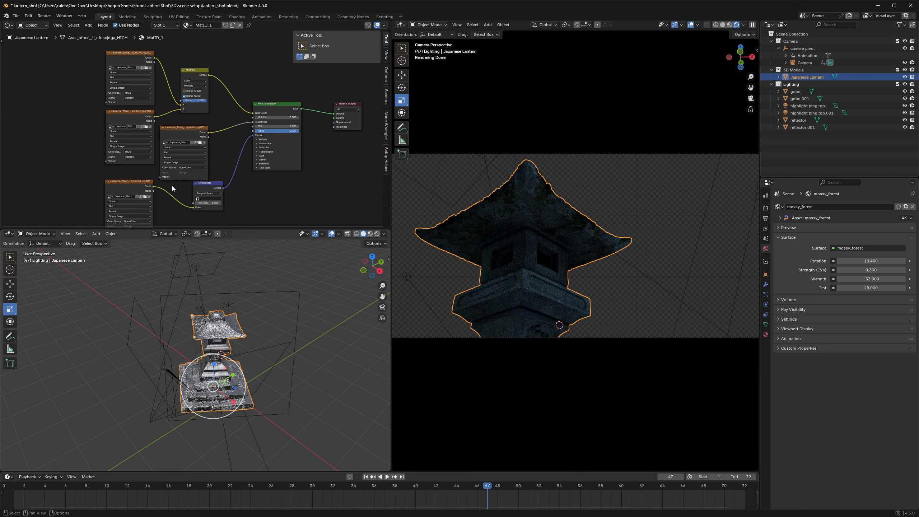
{"action": "scroll", "coordinate": [301, 188], "scroll_direction": "up", "scroll_amount": 3}
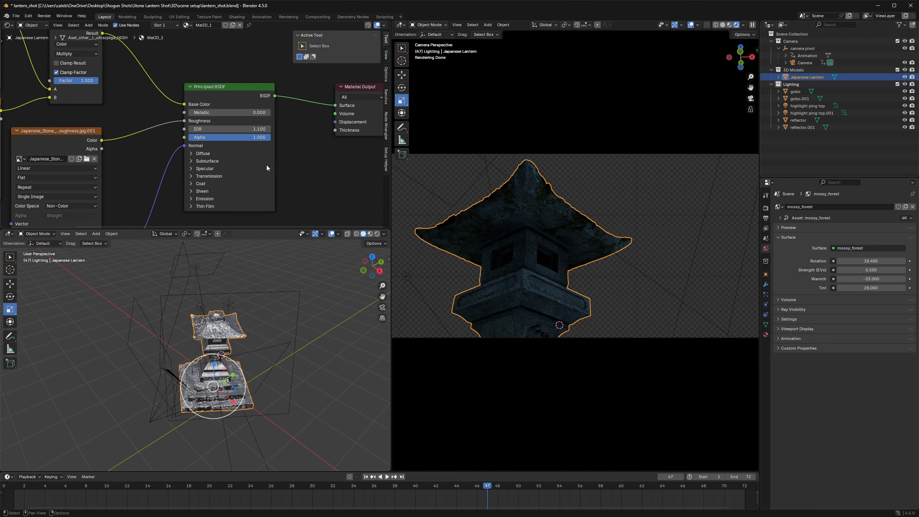
Deselect the lantern and play the animation in the rendered camera view, stopping it at frame 25
{"action": "left_click", "coordinate": [589, 186]}
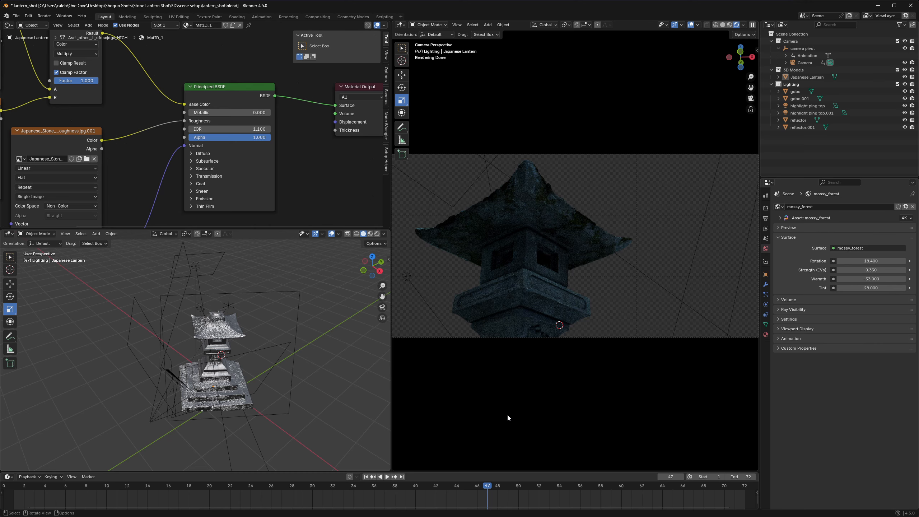
{"action": "key", "text": "space"}
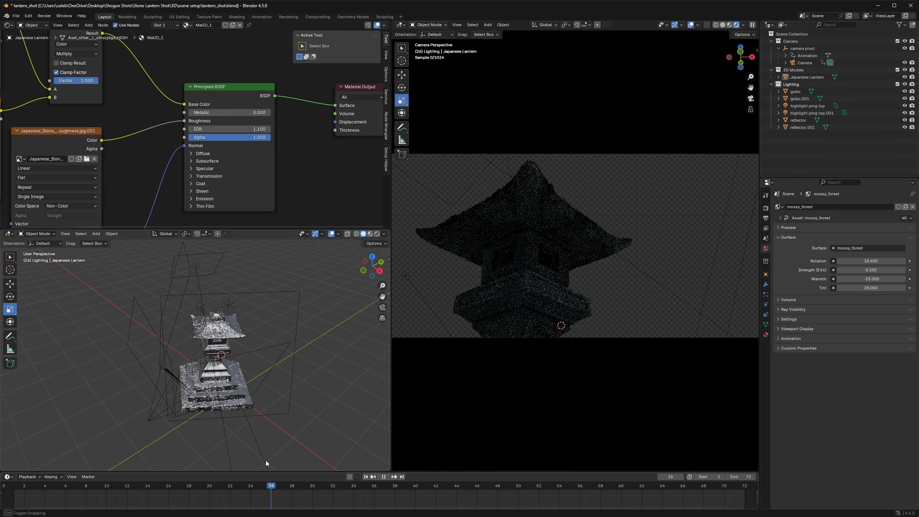
{"action": "key", "text": "Escape"}
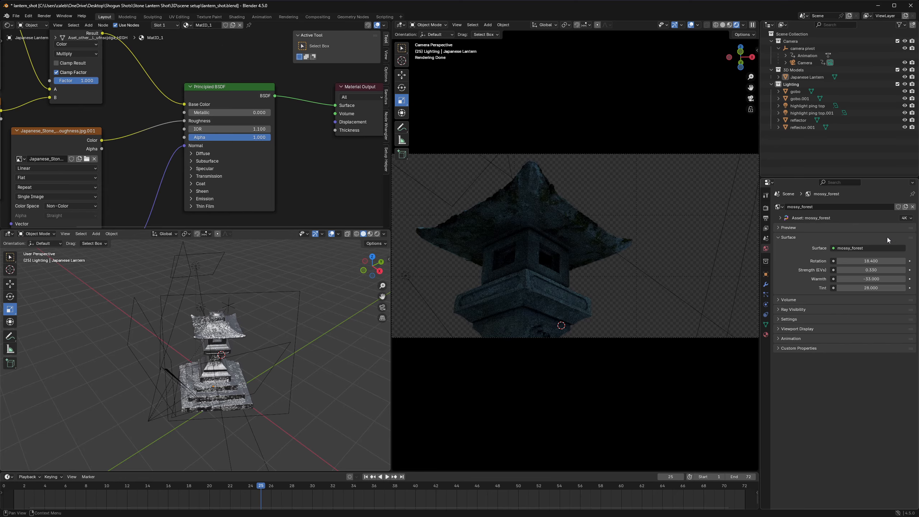
Turn off the Transparent film option in the Cycles render settings
{"action": "left_click", "coordinate": [766, 208]}
{"action": "scroll", "coordinate": [814, 376], "scroll_direction": "down", "scroll_amount": 2}
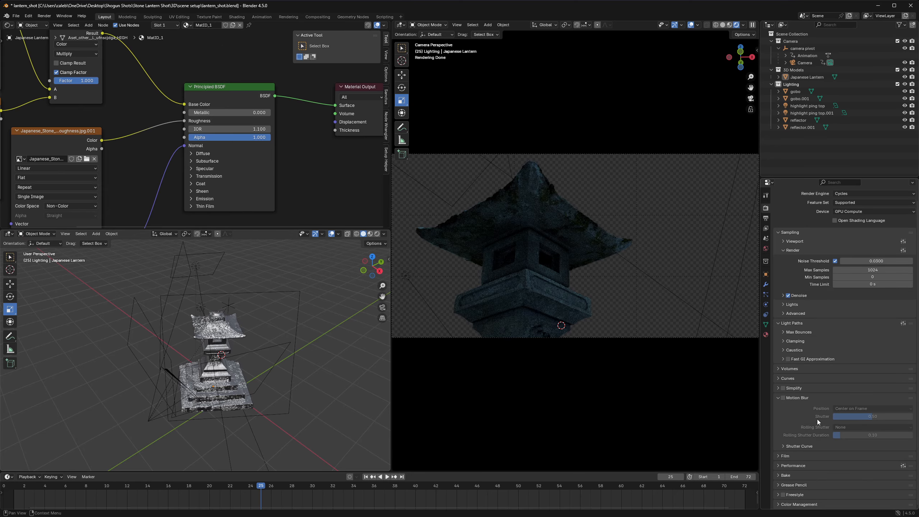
{"action": "left_click", "coordinate": [795, 459]}
{"action": "scroll", "coordinate": [796, 459], "scroll_direction": "down", "scroll_amount": 4}
{"action": "left_click", "coordinate": [788, 435]}
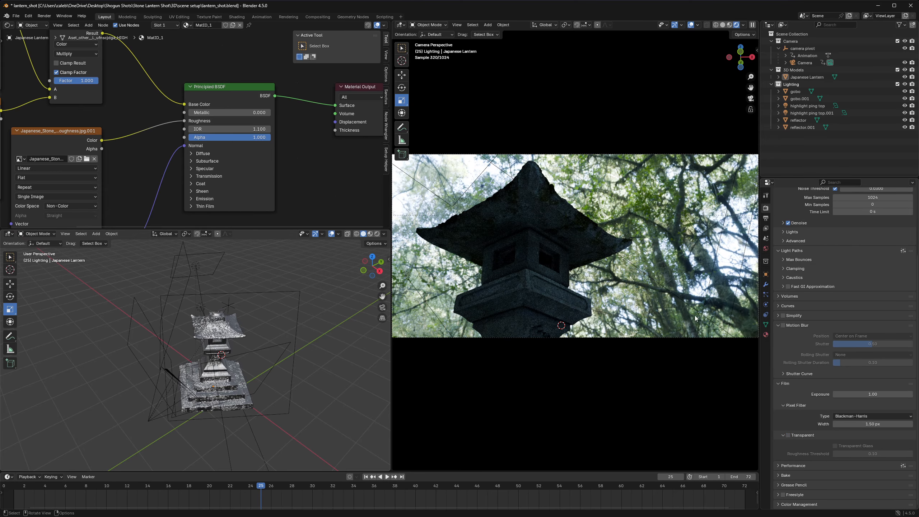
Look around the forest environment in the rendered view and return to the camera view
{"action": "middle_click_drag", "start_coordinate": [638, 249], "coordinate": [616, 256]}
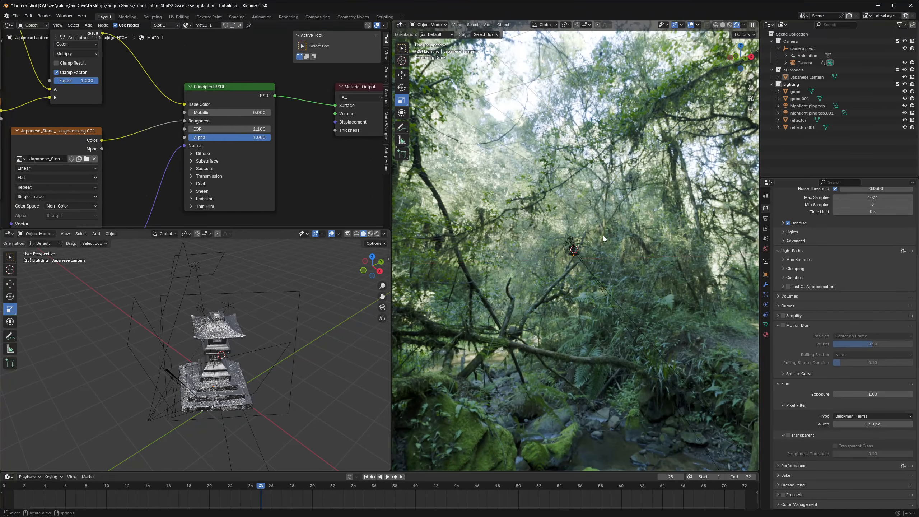
{"action": "key", "text": "KP_0"}
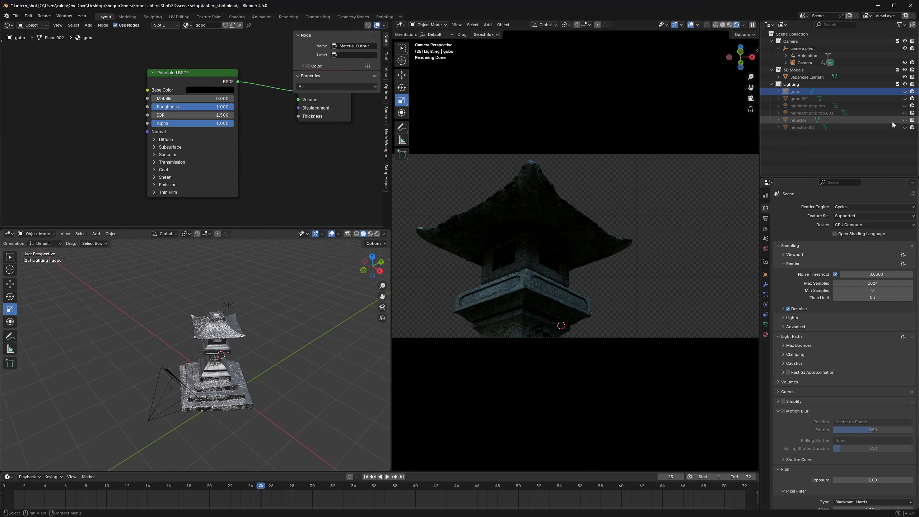
{"action": "middle_click_drag", "start_coordinate": [548, 289], "coordinate": [532, 310]}
{"action": "key", "text": "KP_0"}
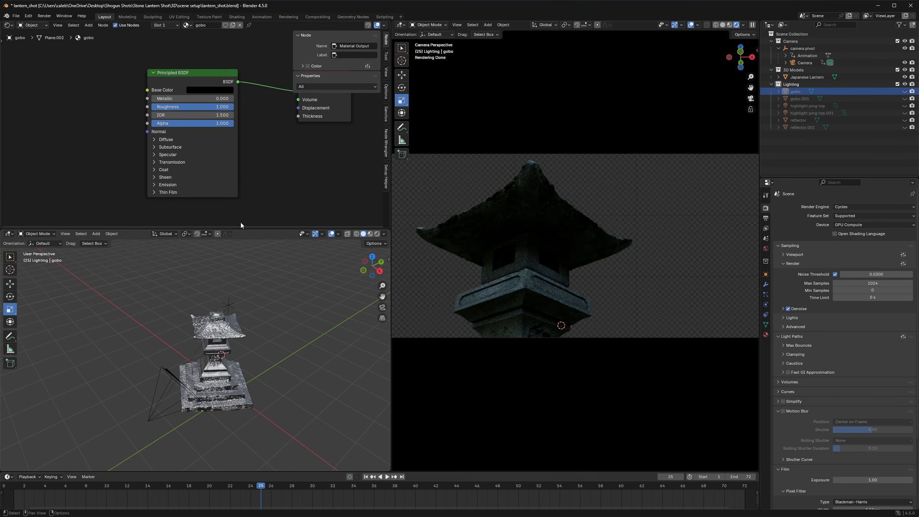
Unhide the reflector plane beside the lantern and select it to inspect its material's Base Color
{"action": "left_click", "coordinate": [905, 120]}
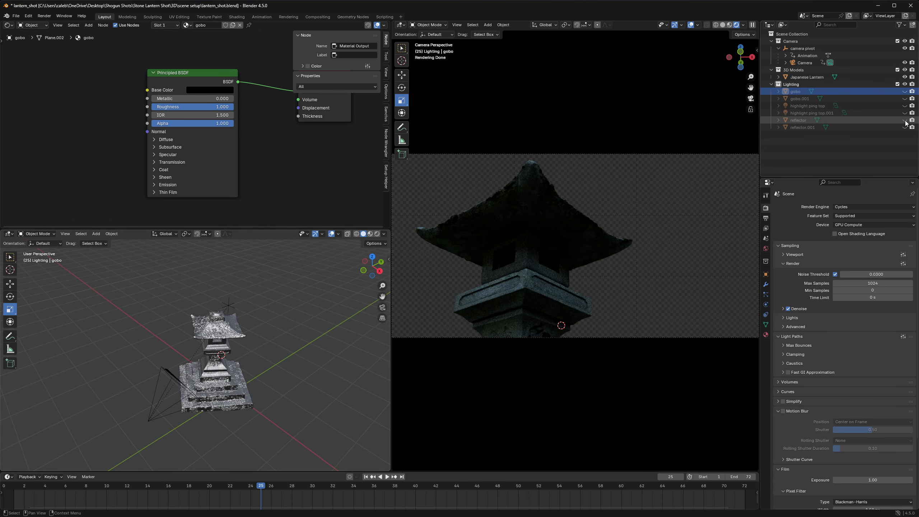
{"action": "middle_click_drag", "start_coordinate": [257, 349], "coordinate": [157, 288]}
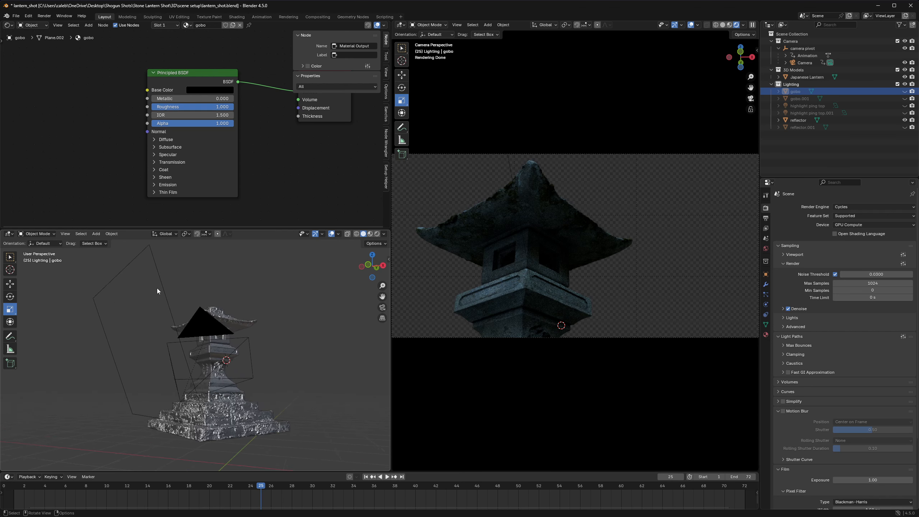
{"action": "left_click", "coordinate": [156, 288]}
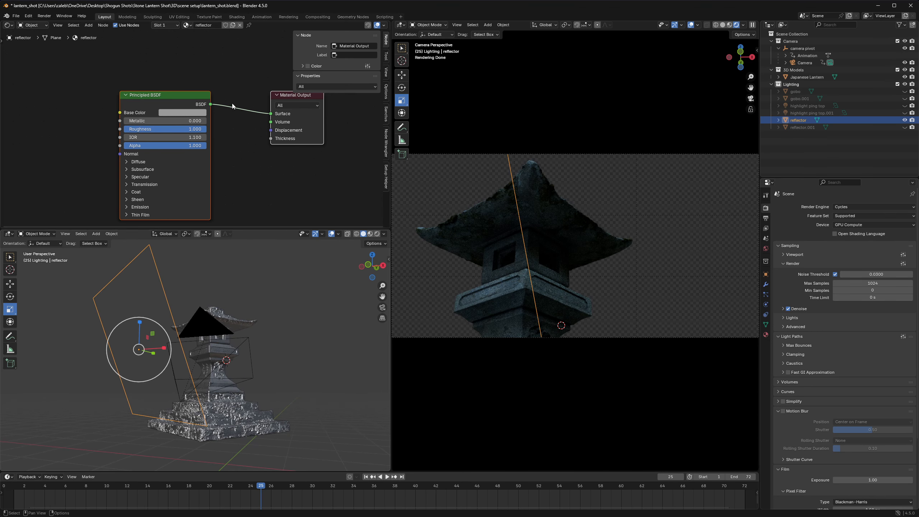
{"action": "scroll", "coordinate": [220, 132], "scroll_direction": "up", "scroll_amount": 2}
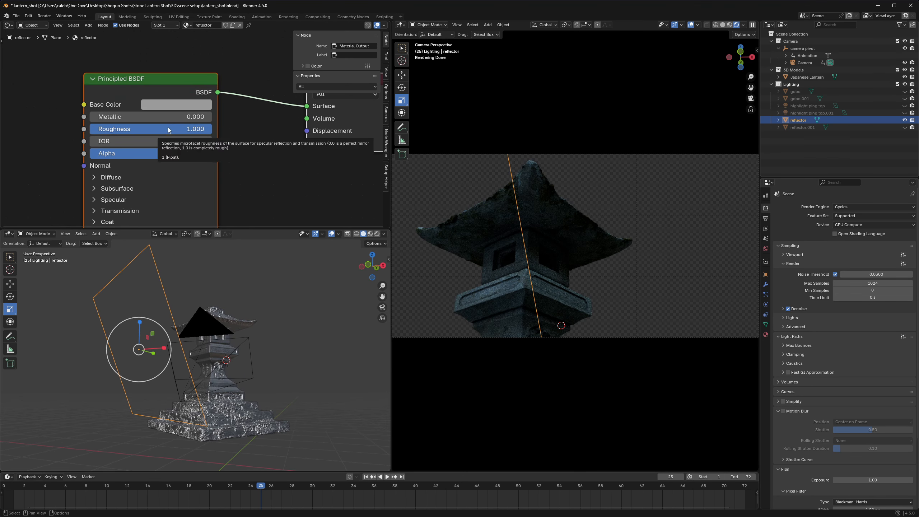
{"action": "left_click", "coordinate": [183, 104]}
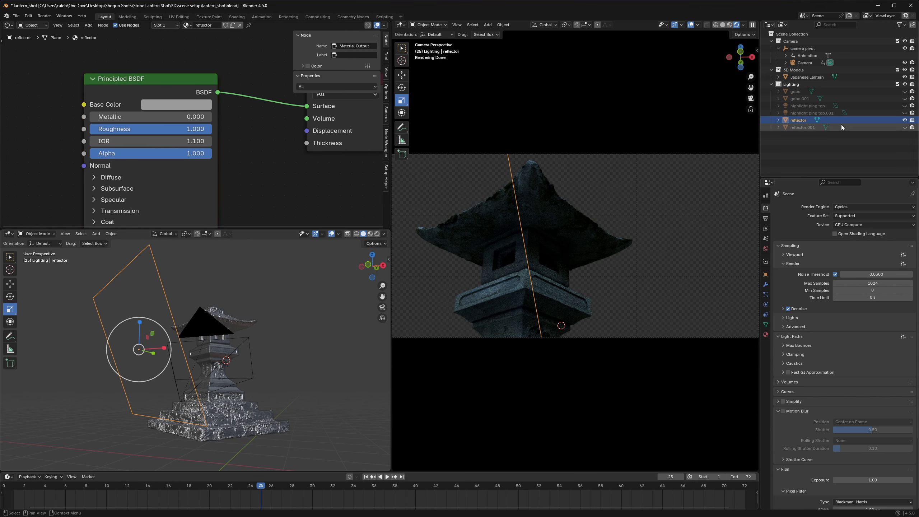
Deselect the reflector and toggle its viewport visibility to compare the lantern's lighting, leaving it shown
{"action": "left_click", "coordinate": [657, 161]}
{"action": "left_click", "coordinate": [905, 120]}
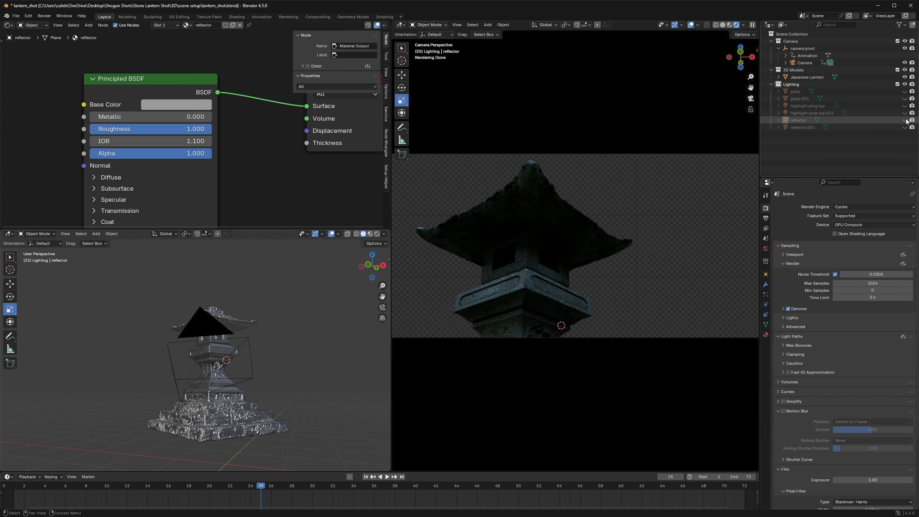
{"action": "left_click", "coordinate": [905, 121]}
{"action": "left_click", "coordinate": [905, 121]}
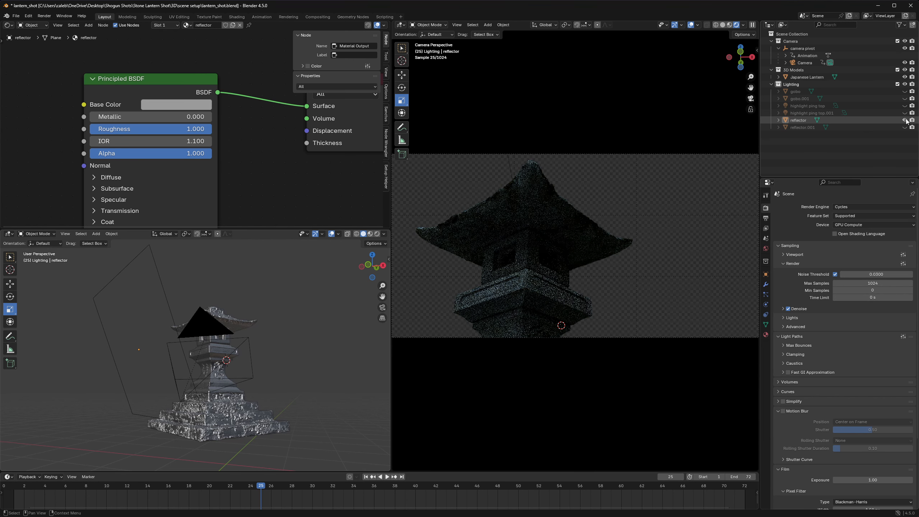
Inspect the color value of the reflector material's Base Color
{"action": "left_click", "coordinate": [209, 106]}
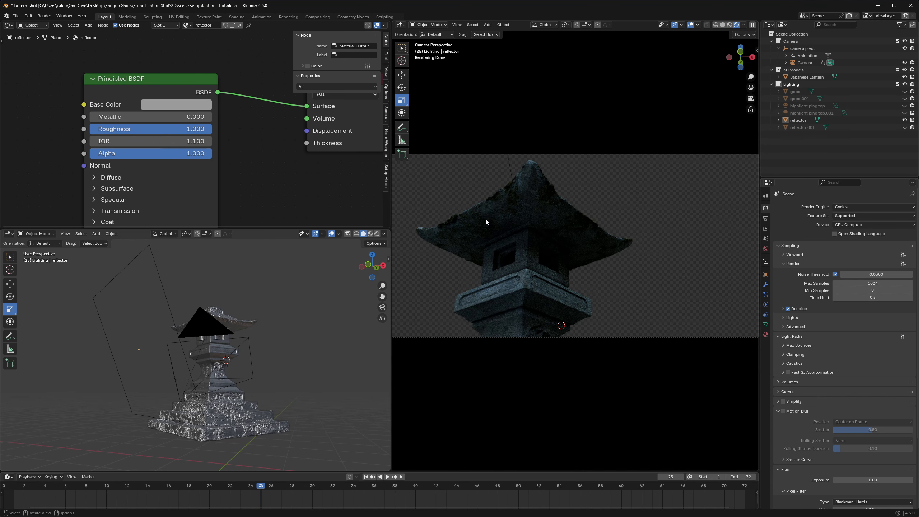
{"action": "left_click", "coordinate": [210, 105]}
{"action": "mouse_move", "coordinate": [242, 154]}
{"action": "left_mouse_down"}
{"action": "mouse_move", "coordinate": [242, 203]}
{"action": "mouse_move", "coordinate": [242, 116]}
{"action": "mouse_move", "coordinate": [242, 202]}
{"action": "mouse_move", "coordinate": [242, 139]}
{"action": "left_mouse_up"}
Select the reflector plane and show its object properties with the Ray Visibility settings
{"action": "middle_click_drag", "start_coordinate": [203, 325], "coordinate": [183, 307]}
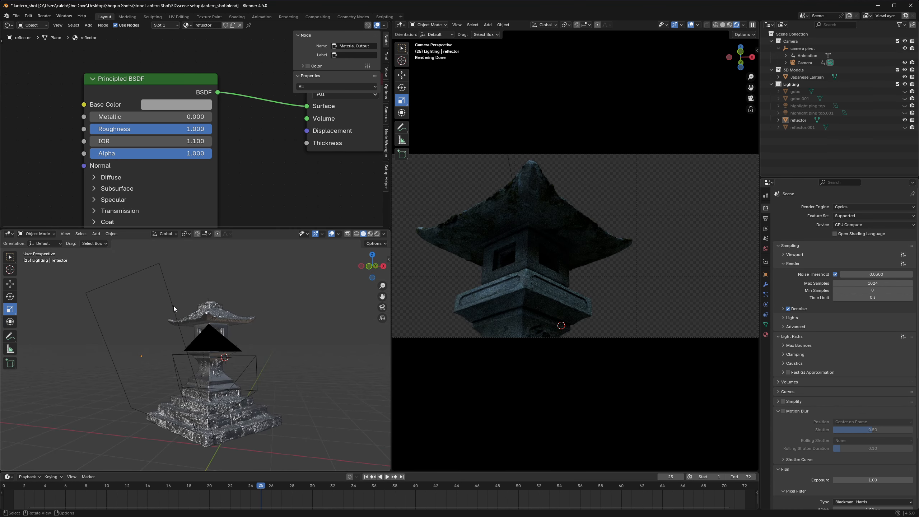
{"action": "left_click", "coordinate": [174, 306]}
{"action": "left_click", "coordinate": [765, 274]}
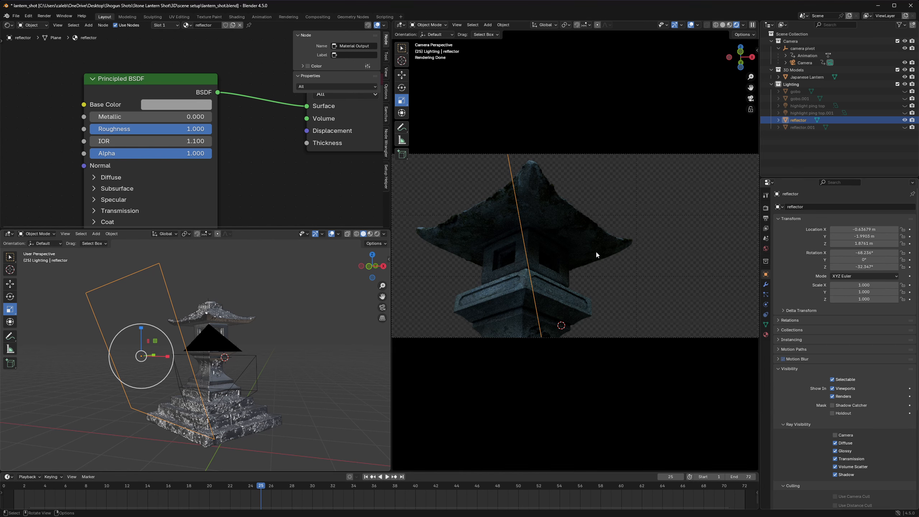
{"action": "scroll", "coordinate": [226, 118], "scroll_direction": "down", "scroll_amount": 2}
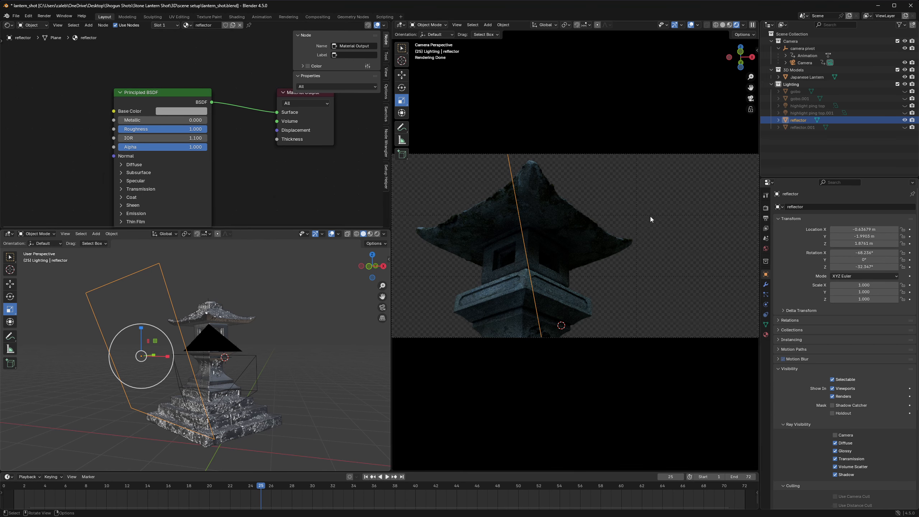
Unhide and select the second reflector plane, reflector.001, on the lantern's opposite side
{"action": "left_click", "coordinate": [648, 231]}
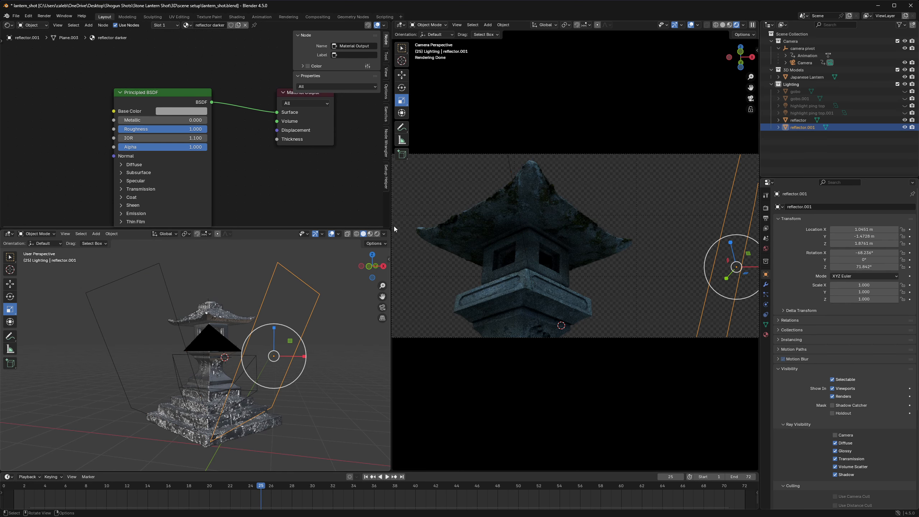
{"action": "mouse_move", "coordinate": [314, 327]}
{"action": "middle_mouse_down"}
{"action": "mouse_move", "coordinate": [306, 321]}
{"action": "mouse_move", "coordinate": [296, 342]}
{"action": "mouse_move", "coordinate": [297, 330]}
{"action": "middle_mouse_up"}
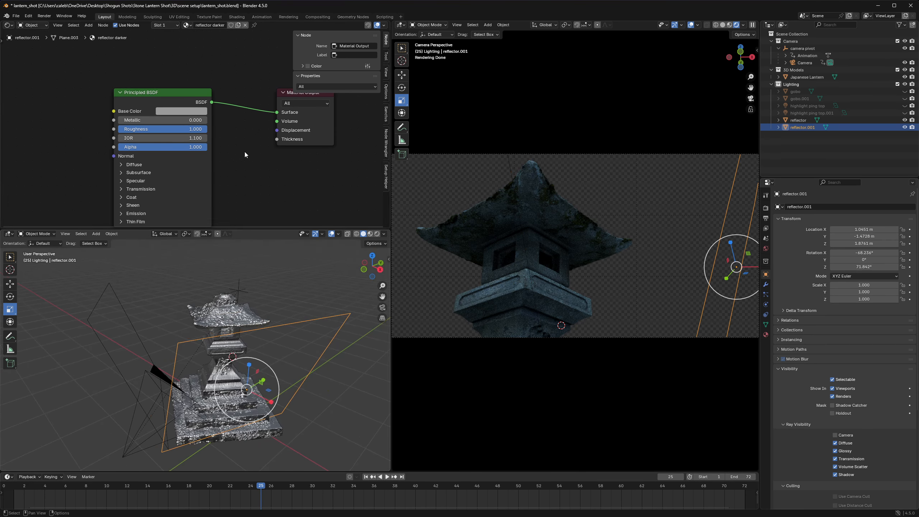
Inspect the Base Color value of the reflector.001 material and compare it with the first reflector's material
{"action": "left_click", "coordinate": [199, 113]}
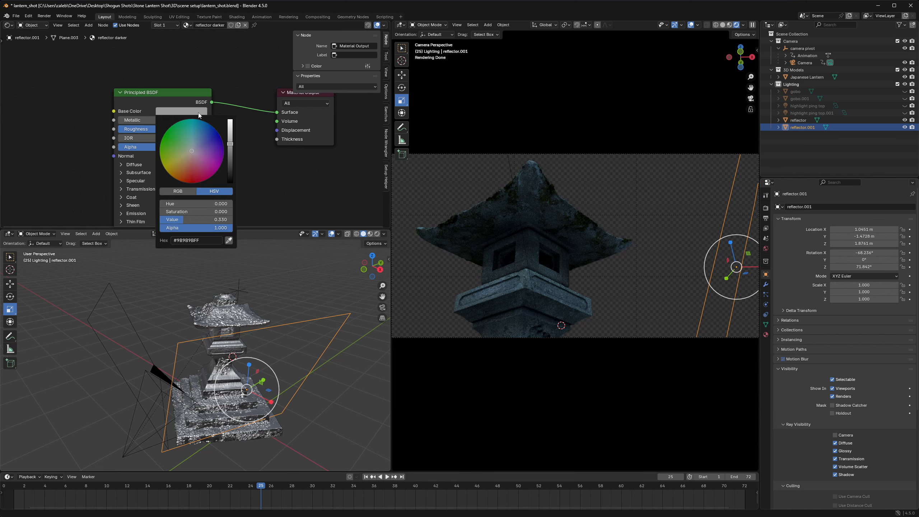
{"action": "left_click", "coordinate": [127, 315]}
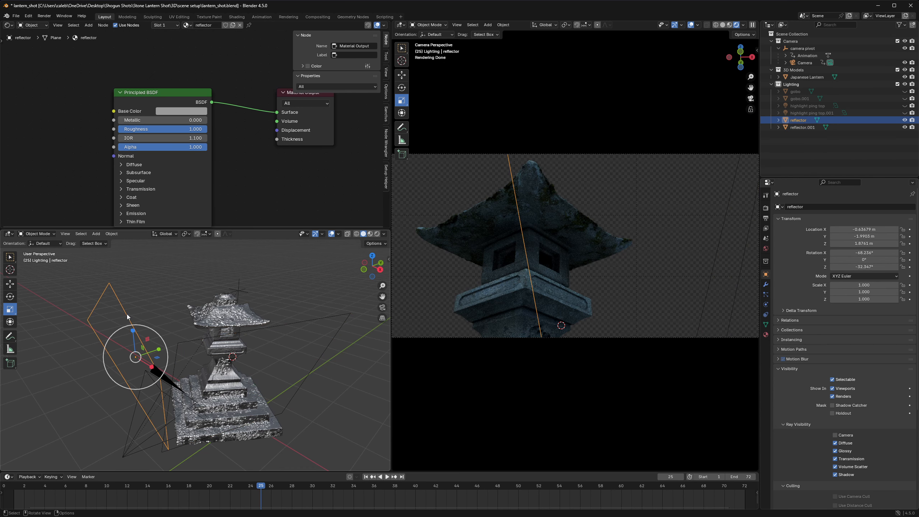
{"action": "left_click", "coordinate": [301, 322]}
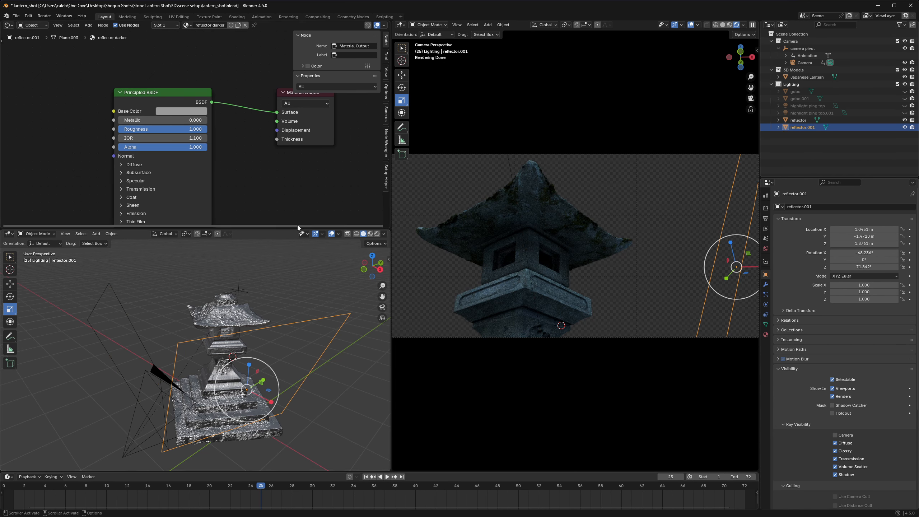
Move reflector.001 farther away from the lantern, to about X 1.48 m and Y -1.64 m, and deselect it
{"action": "middle_click_drag", "start_coordinate": [210, 331], "coordinate": [245, 331]}
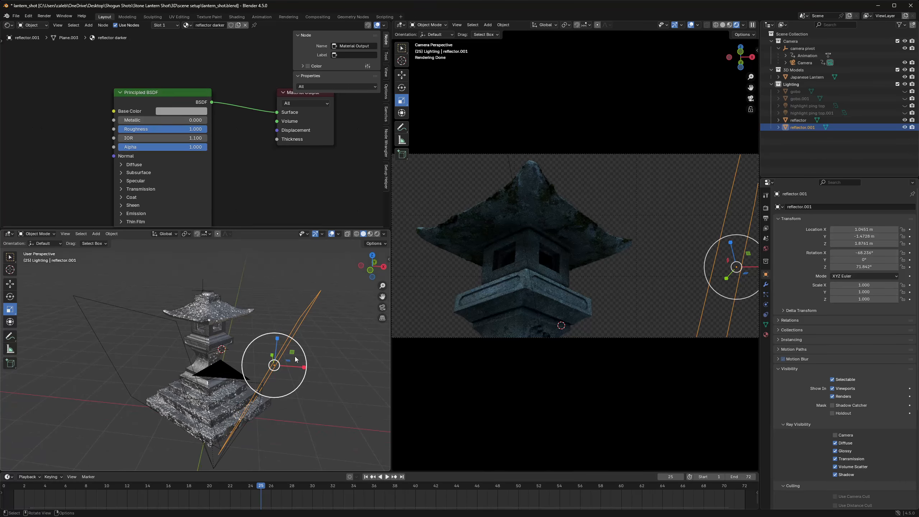
{"action": "key", "text": "g"}
{"action": "middle_click_drag", "start_coordinate": [299, 354], "coordinate": [303, 374]}
{"action": "left_click_drag", "start_coordinate": [264, 359], "coordinate": [307, 375]}
{"action": "middle_click_drag", "start_coordinate": [333, 384], "coordinate": [337, 364]}
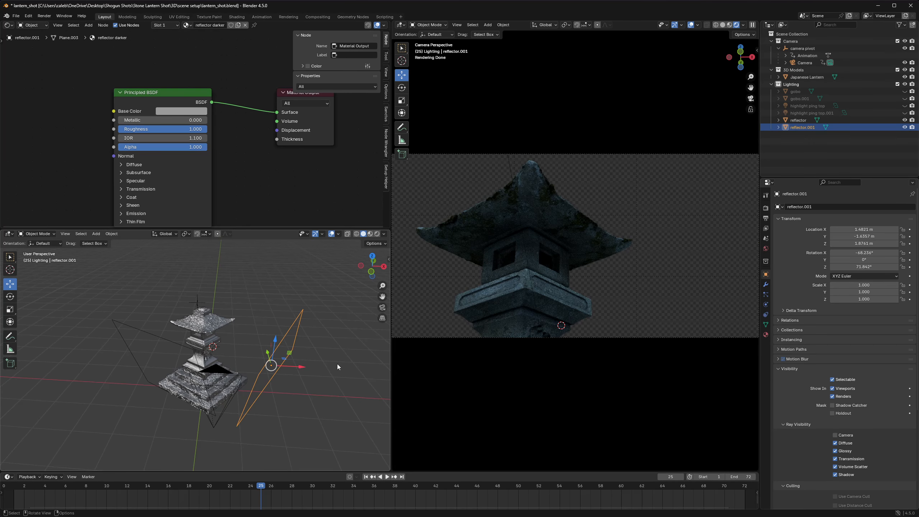
{"action": "left_click", "coordinate": [671, 268]}
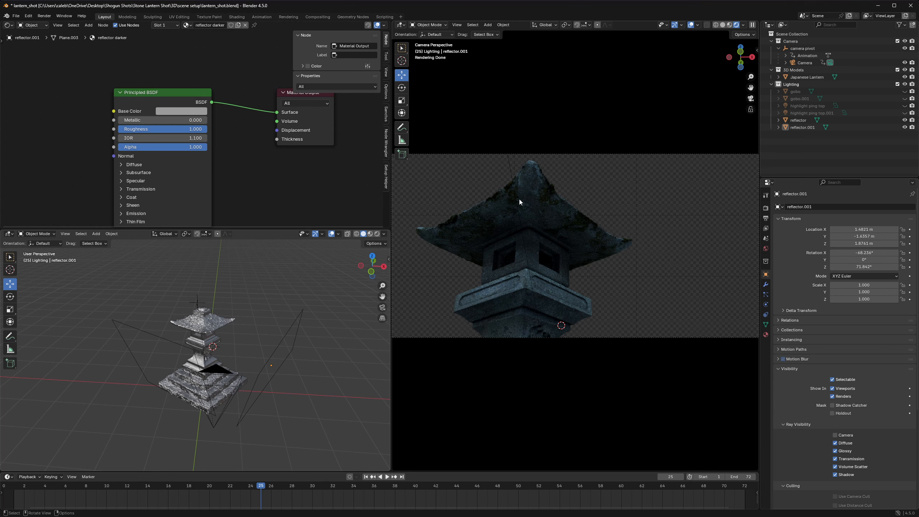
Unhide the gobo and gobo.001 planes and inspect the Base Color of their shared gobo material
{"action": "left_click", "coordinate": [905, 91]}
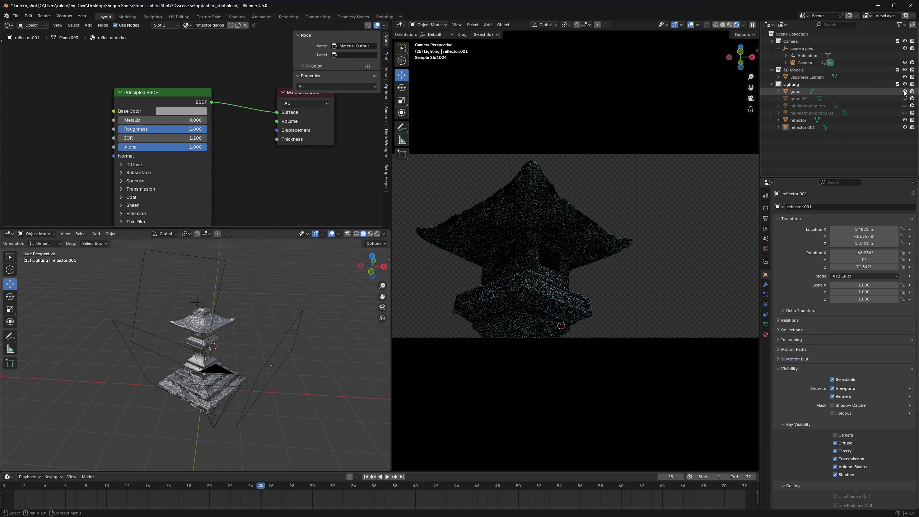
{"action": "left_click", "coordinate": [905, 99]}
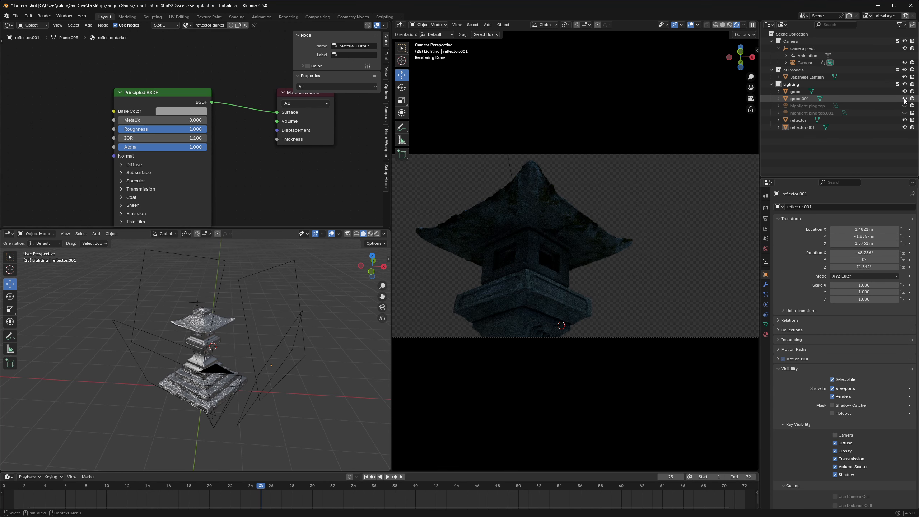
{"action": "left_click", "coordinate": [219, 286]}
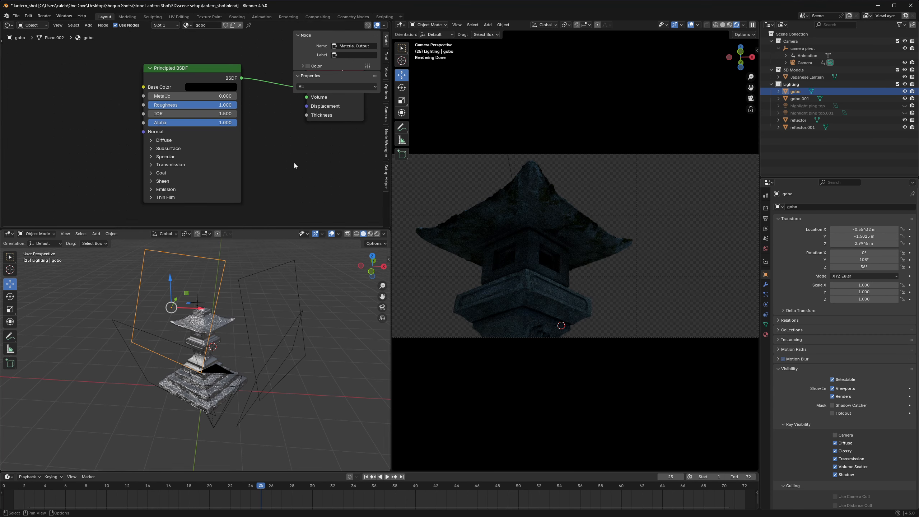
{"action": "left_click", "coordinate": [227, 87]}
{"action": "middle_click_drag", "start_coordinate": [316, 309], "coordinate": [271, 279]}
{"action": "left_click", "coordinate": [252, 257]}
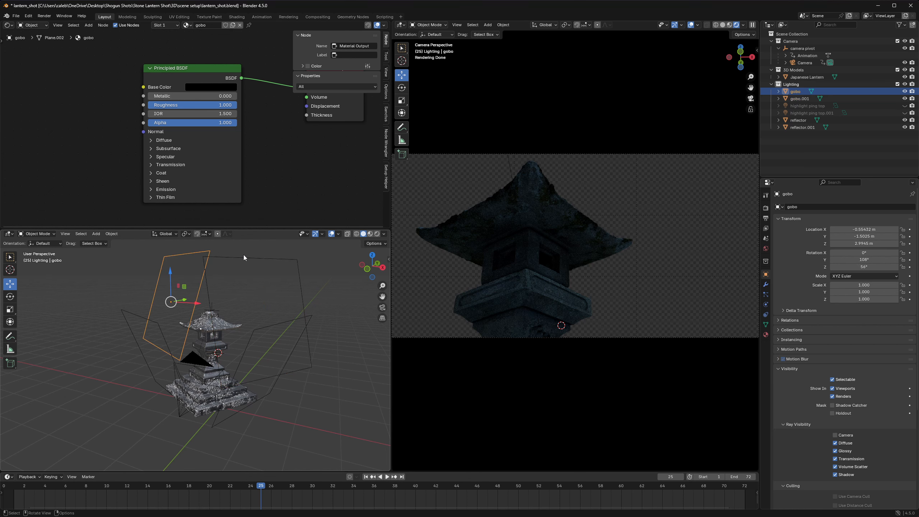
Toggle the viewport visibility of both gobo planes to compare the lantern's lighting, leaving them shown
{"action": "left_click", "coordinate": [904, 98]}
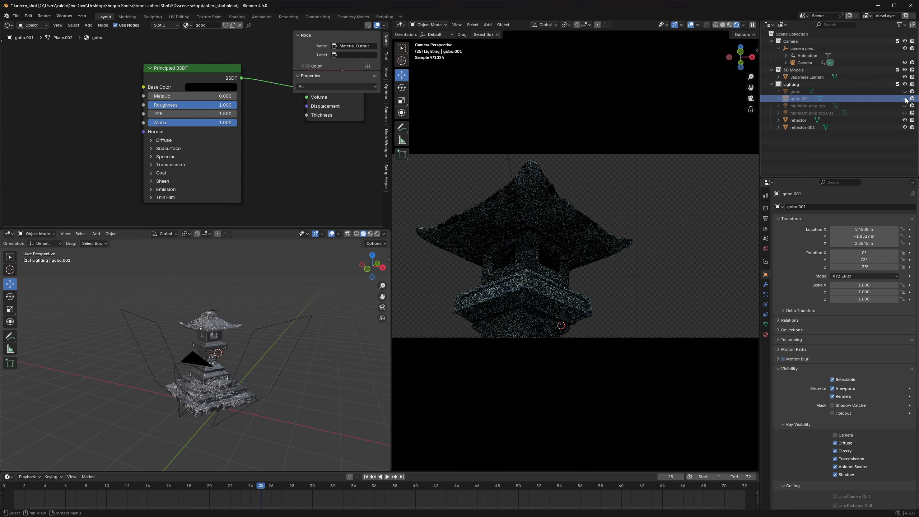
{"action": "left_click", "coordinate": [905, 98]}
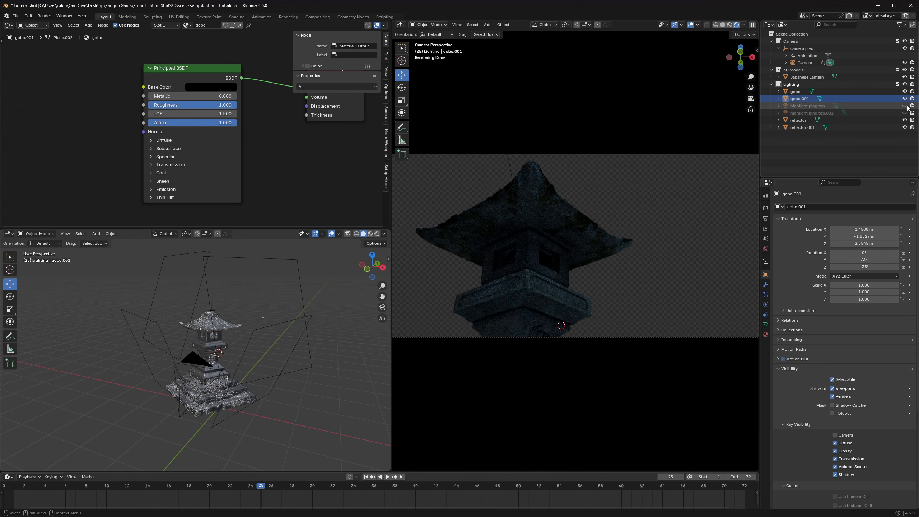
{"action": "mouse_move", "coordinate": [282, 310]}
{"action": "middle_mouse_down"}
{"action": "mouse_move", "coordinate": [319, 336]}
{"action": "mouse_move", "coordinate": [304, 335]}
{"action": "mouse_move", "coordinate": [289, 301]}
{"action": "mouse_move", "coordinate": [278, 303]}
{"action": "middle_mouse_up"}
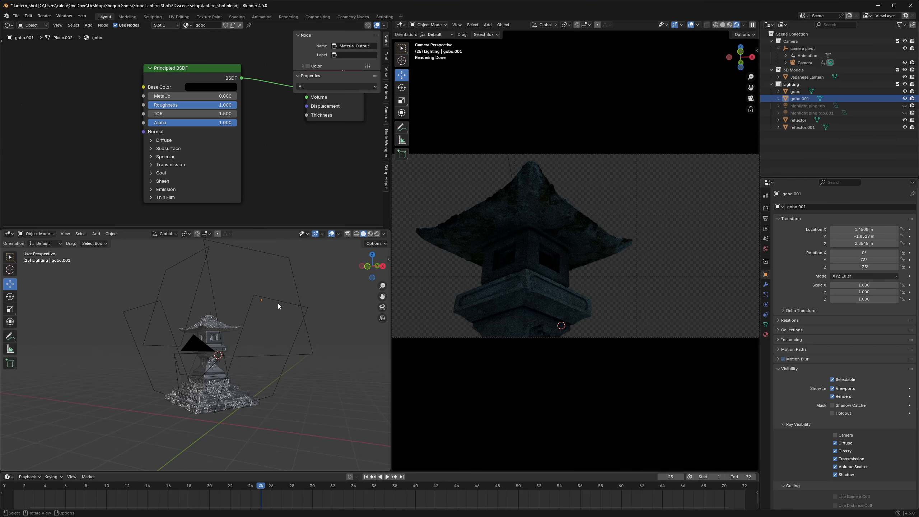
Unhide the highlight ping top and highlight ping top.001 lights and look closely at the lantern roof's corner
{"action": "left_click", "coordinate": [906, 106]}
{"action": "left_click", "coordinate": [906, 113]}
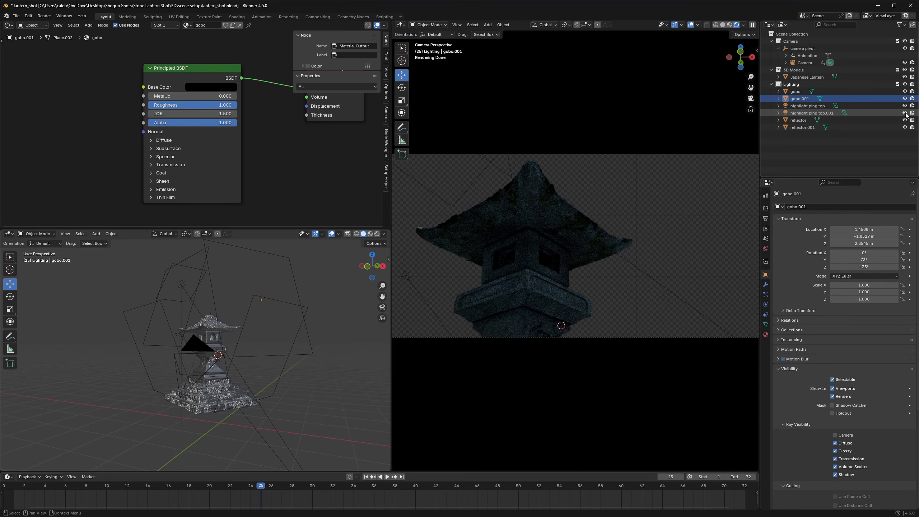
{"action": "middle_click_drag", "start_coordinate": [500, 249], "coordinate": [628, 230], "text": "ctrl"}
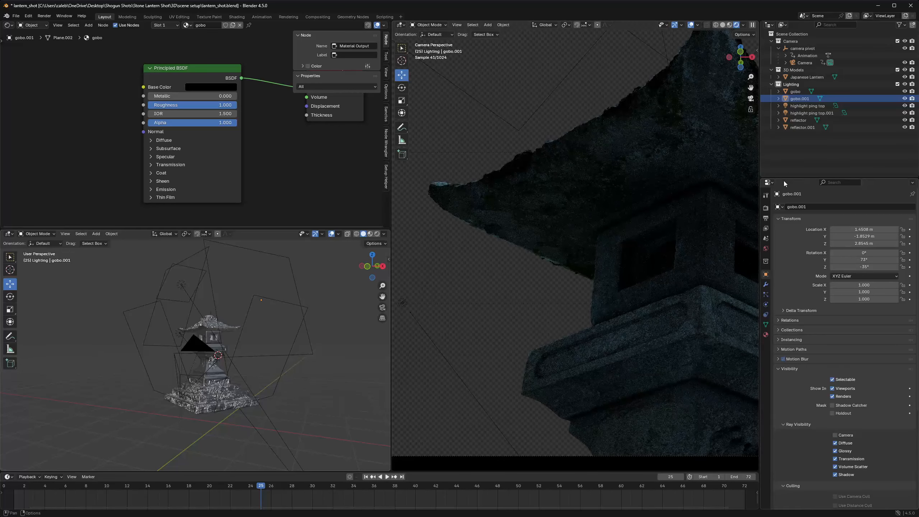
Toggle each highlight ping light's visibility in turn to compare the edge highlights, leaving both shown and highlight ping top.001 selected
{"action": "left_click", "coordinate": [876, 106]}
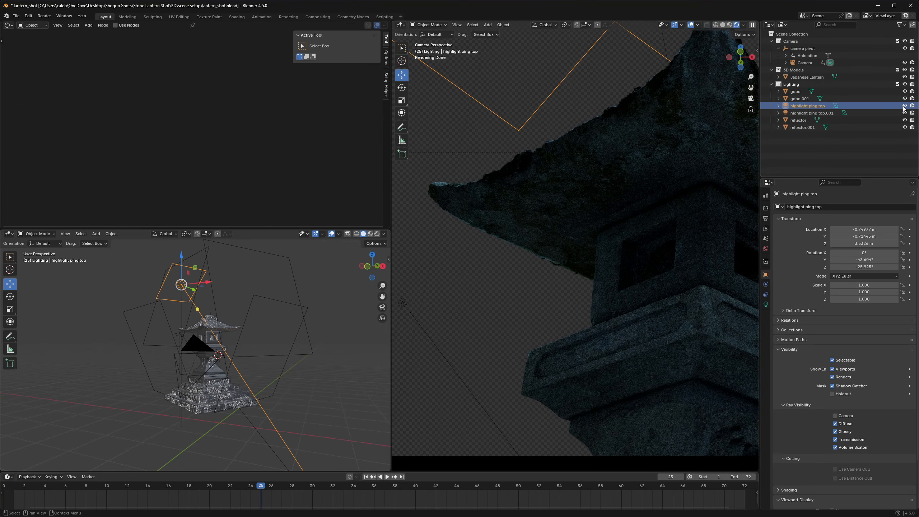
{"action": "left_click", "coordinate": [905, 105]}
{"action": "left_click", "coordinate": [905, 106]}
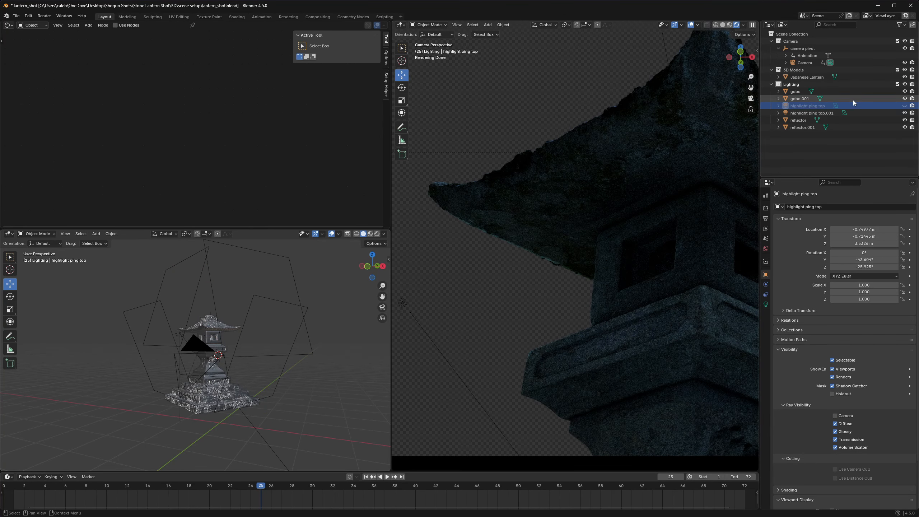
{"action": "left_click", "coordinate": [905, 113]}
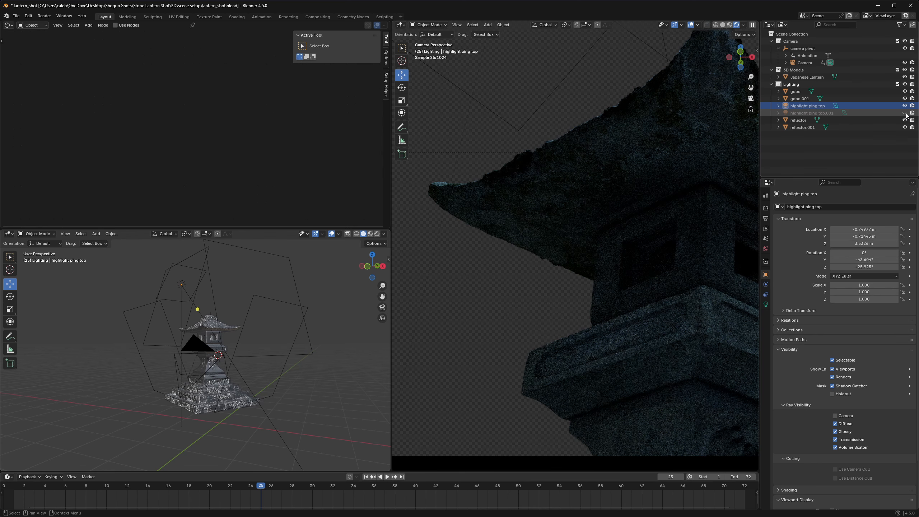
{"action": "left_click", "coordinate": [905, 114]}
{"action": "left_click", "coordinate": [890, 113]}
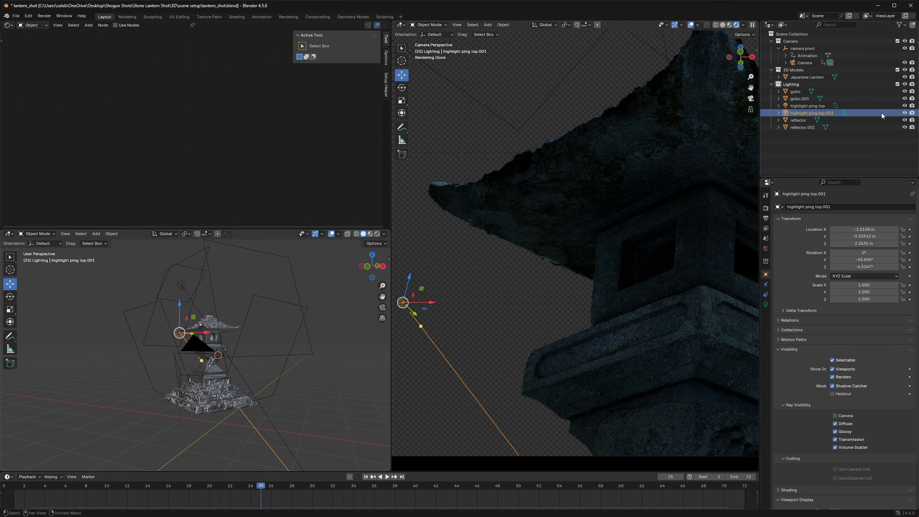
Examine the edge highlights along the underside of the roof and the ledge below the lantern's windows
{"action": "scroll", "coordinate": [534, 356], "scroll_direction": "up", "scroll_amount": 6}
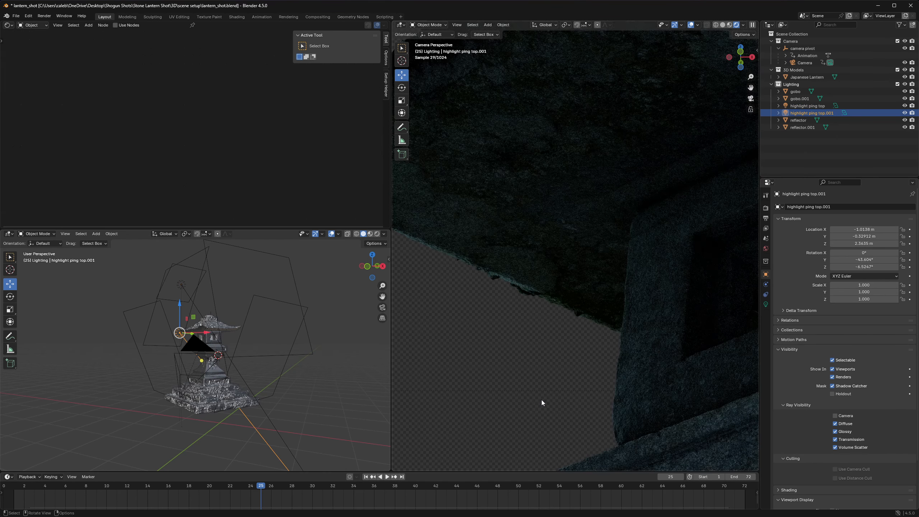
{"action": "middle_click_drag", "start_coordinate": [543, 401], "coordinate": [603, 220], "text": "shift"}
{"action": "scroll", "coordinate": [571, 337], "scroll_direction": "up", "scroll_amount": 4}
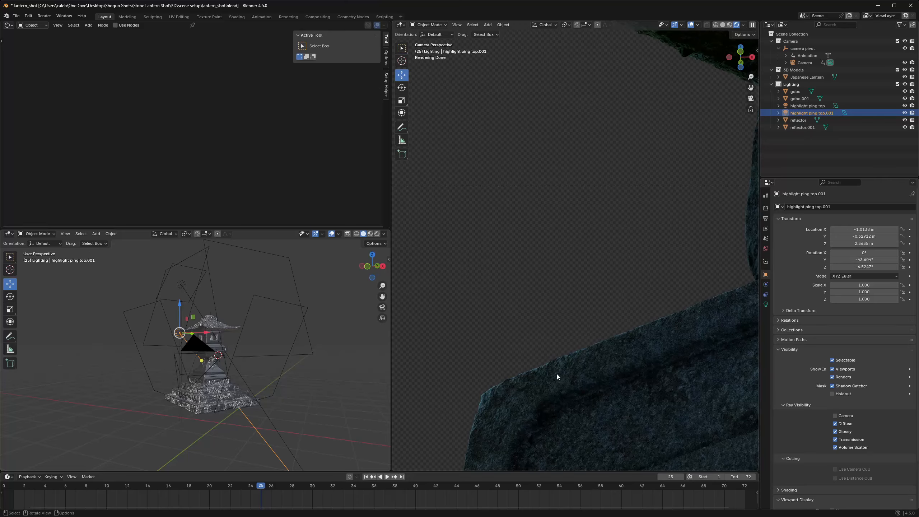
{"action": "scroll", "coordinate": [560, 371], "scroll_direction": "down", "scroll_amount": 5}
{"action": "key", "text": "Home"}
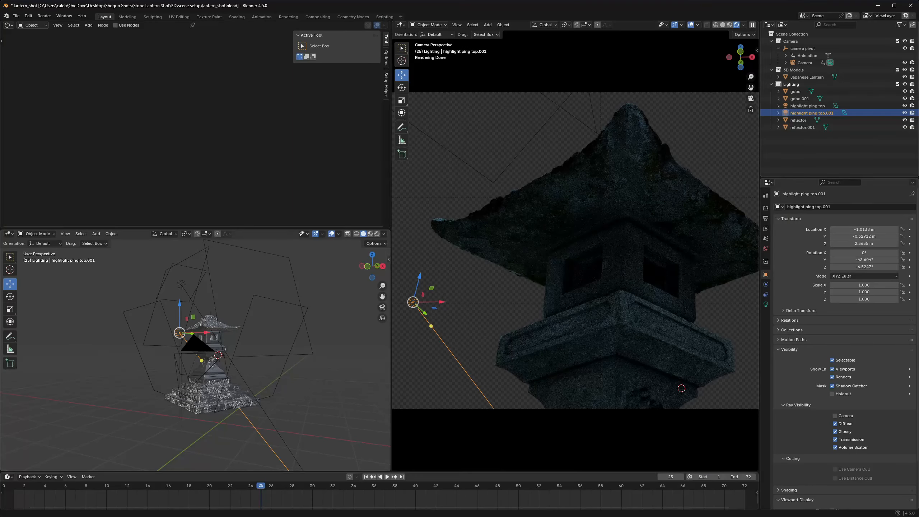
Compare the camera view without and with the highlight ping lights, and show the area light settings of highlight ping top.001
{"action": "left_click", "coordinate": [904, 106]}
{"action": "left_click", "coordinate": [905, 106]}
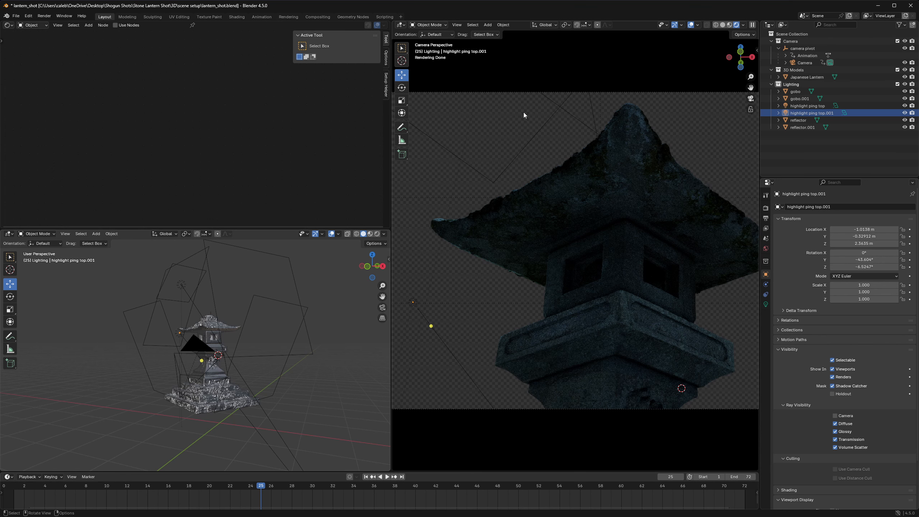
{"action": "scroll", "coordinate": [562, 176], "scroll_direction": "down", "scroll_amount": 3}
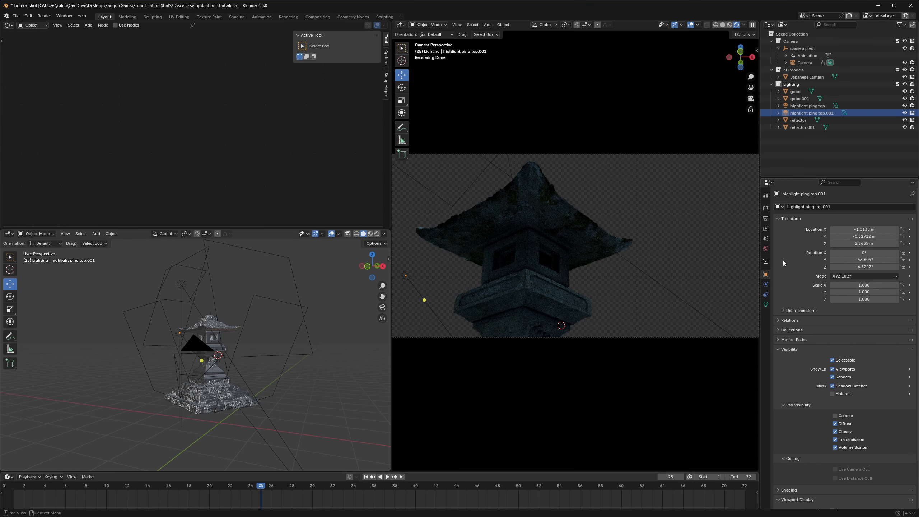
{"action": "left_click", "coordinate": [765, 304]}
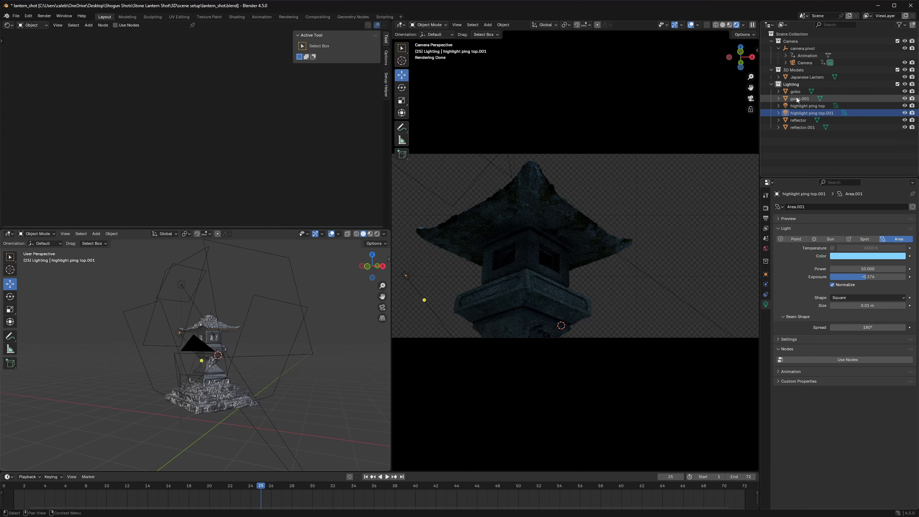
Show the scene's Cycles render settings and collapse the Motion Blur and Film sections
{"action": "left_click", "coordinate": [766, 209]}
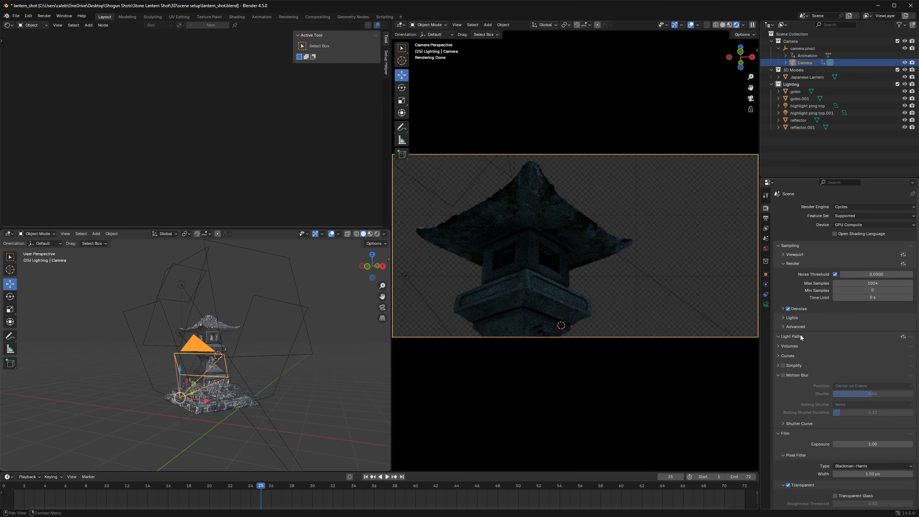
{"action": "scroll", "coordinate": [806, 348], "scroll_direction": "down", "scroll_amount": 5}
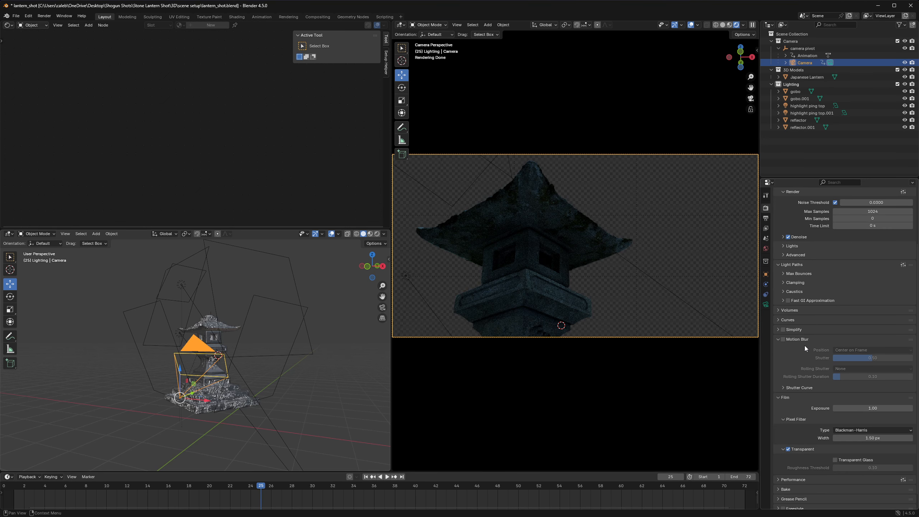
{"action": "left_click", "coordinate": [807, 340]}
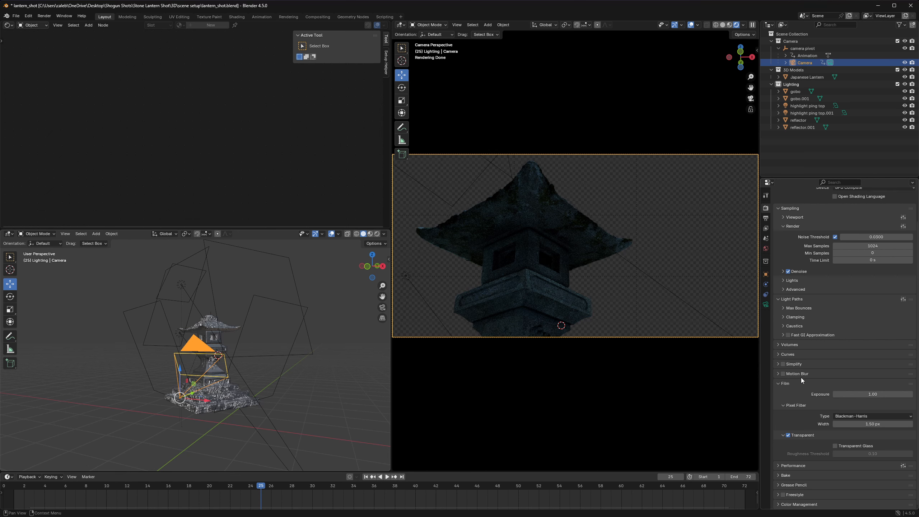
{"action": "left_click", "coordinate": [793, 384]}
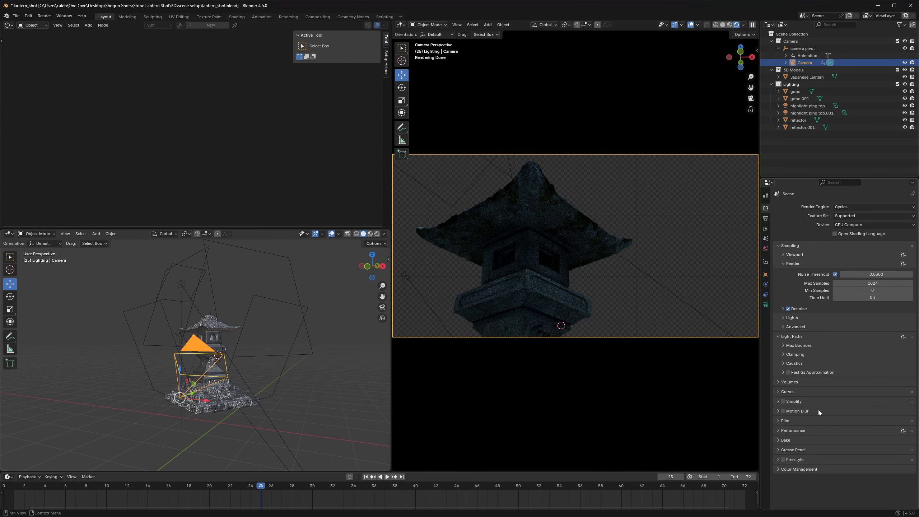
Review the Performance settings down to the Persistent Data option and show the scene's output properties
{"action": "left_click", "coordinate": [792, 430]}
{"action": "scroll", "coordinate": [792, 430], "scroll_direction": "down", "scroll_amount": 8}
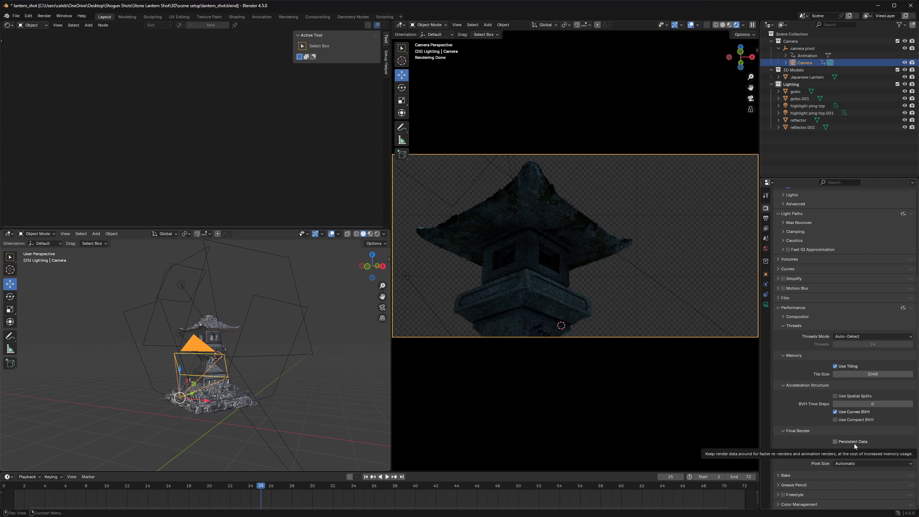
{"action": "left_click", "coordinate": [806, 307]}
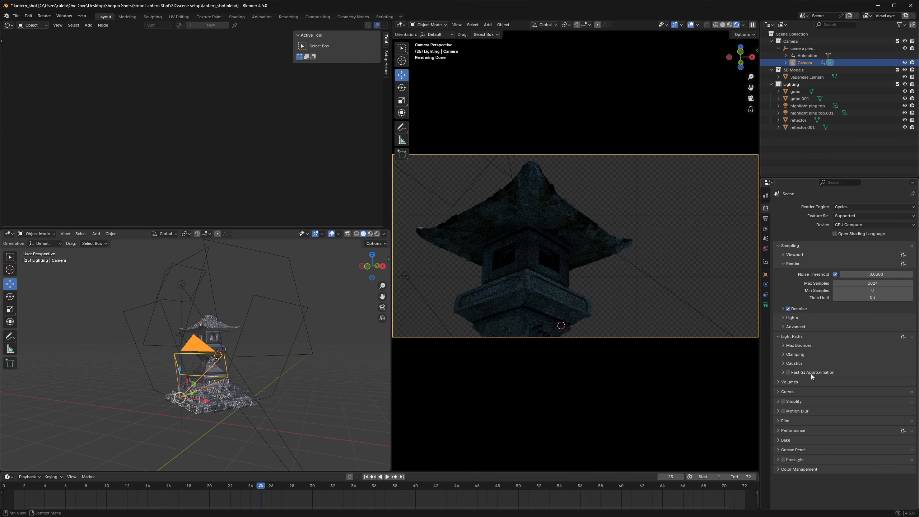
{"action": "left_click", "coordinate": [765, 218]}
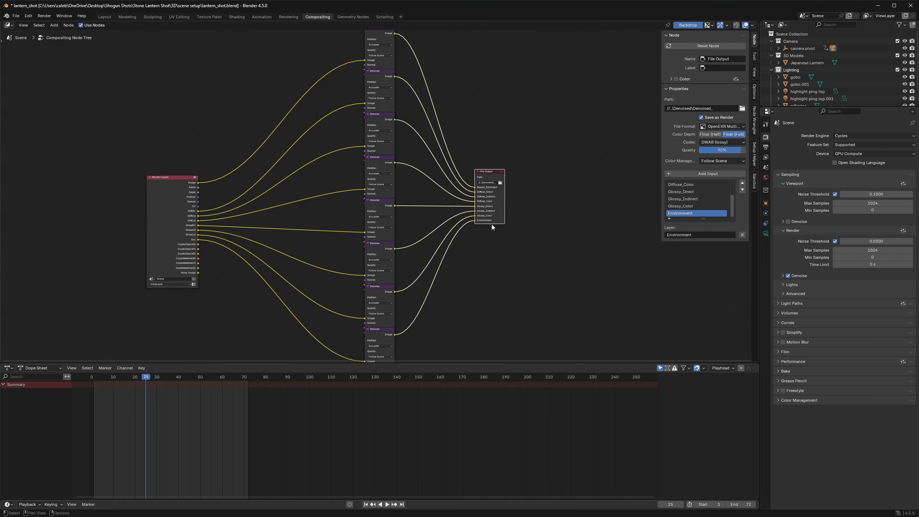
Show the view layer's render passes and frame the File Output node of the compositing tree to examine its inputs
{"action": "scroll", "coordinate": [419, 244], "scroll_direction": "down", "scroll_amount": 2}
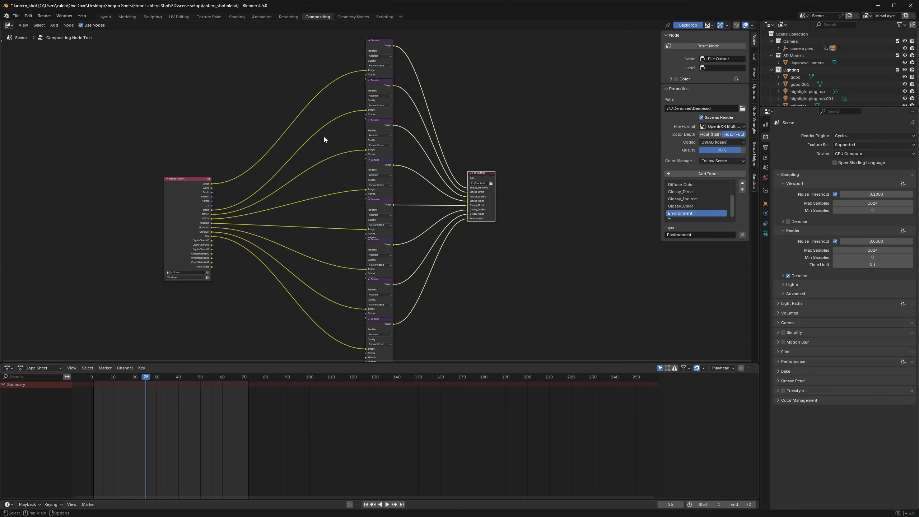
{"action": "left_click", "coordinate": [766, 157]}
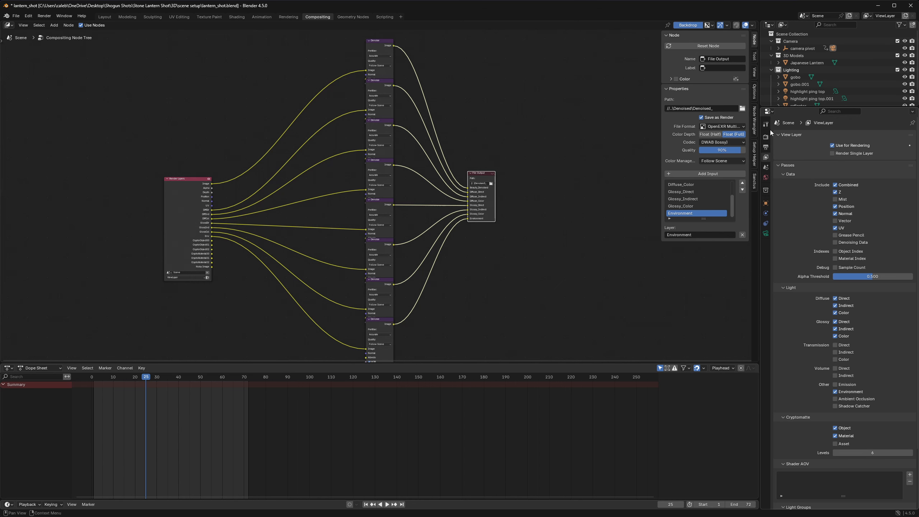
{"action": "key", "text": "KP_Decimal"}
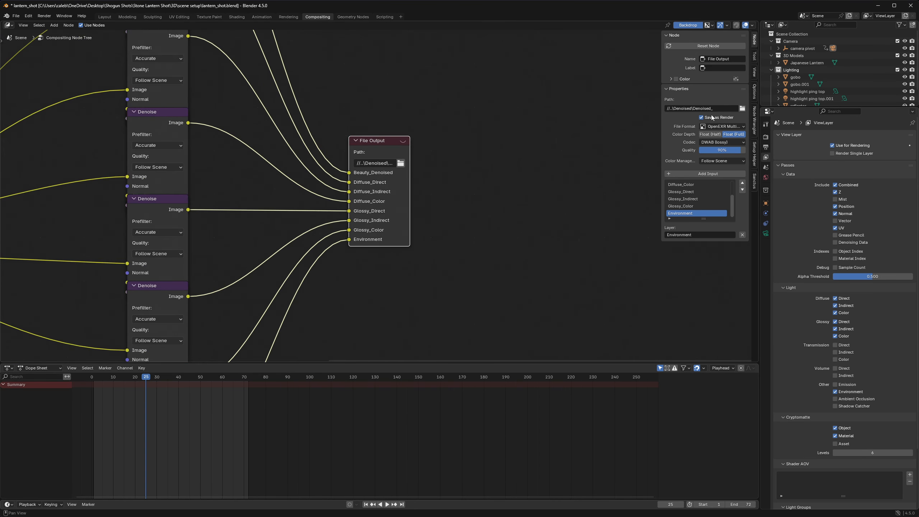
Show the whole compositing node tree, return to the Layout workspace and briefly play the camera animation
{"action": "scroll", "coordinate": [412, 178], "scroll_direction": "down", "scroll_amount": 10}
{"action": "middle_click_drag", "start_coordinate": [387, 170], "coordinate": [417, 173]}
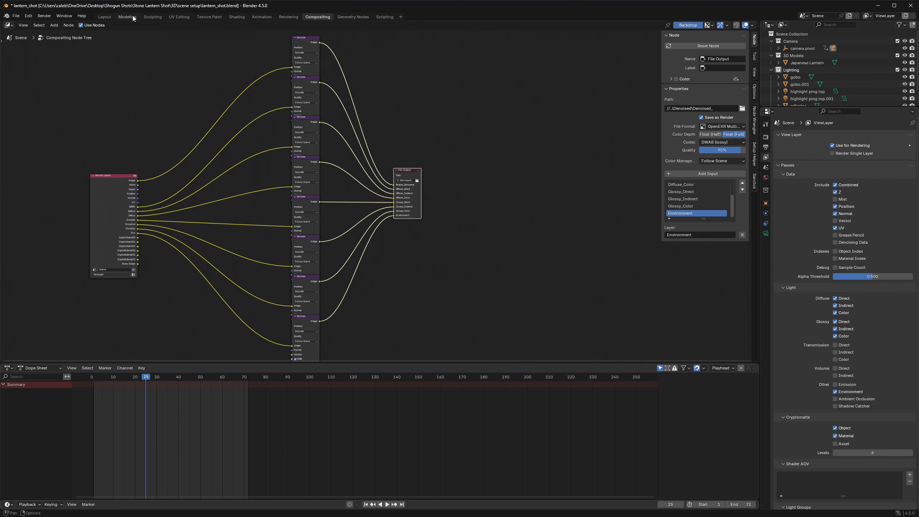
{"action": "left_click", "coordinate": [105, 16]}
{"action": "left_click", "coordinate": [606, 178]}
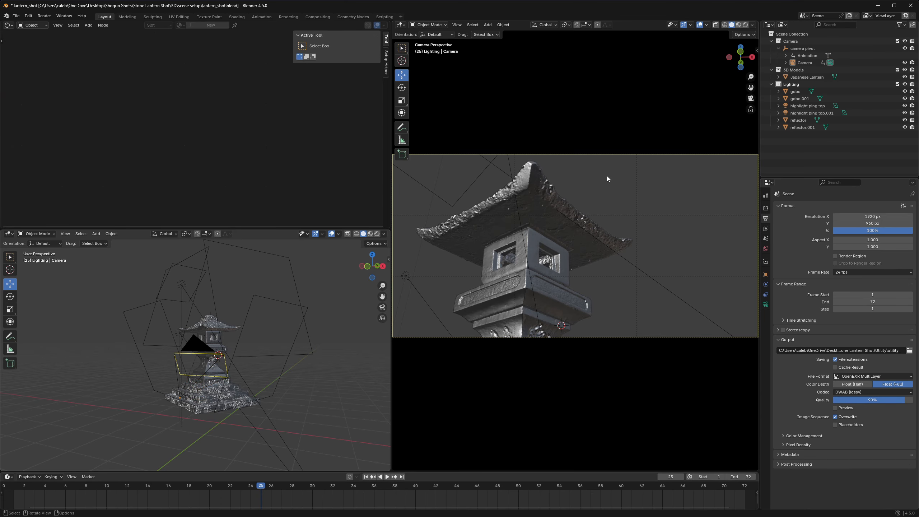
{"action": "key", "text": "space"}
{"action": "key", "text": "space"}
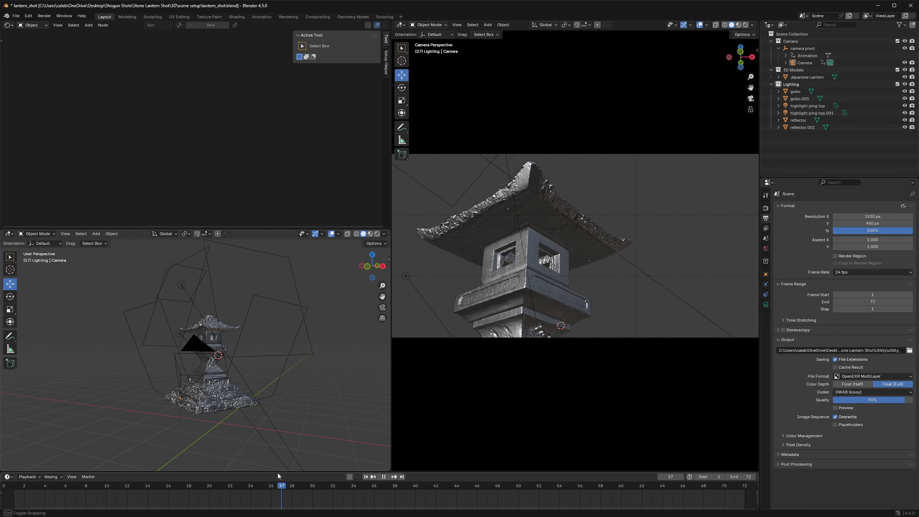
Switch to the lantern_shot_comp.nknc script in Nuke and frame its complete node graph
{"action": "left_click", "coordinate": [197, 348]}
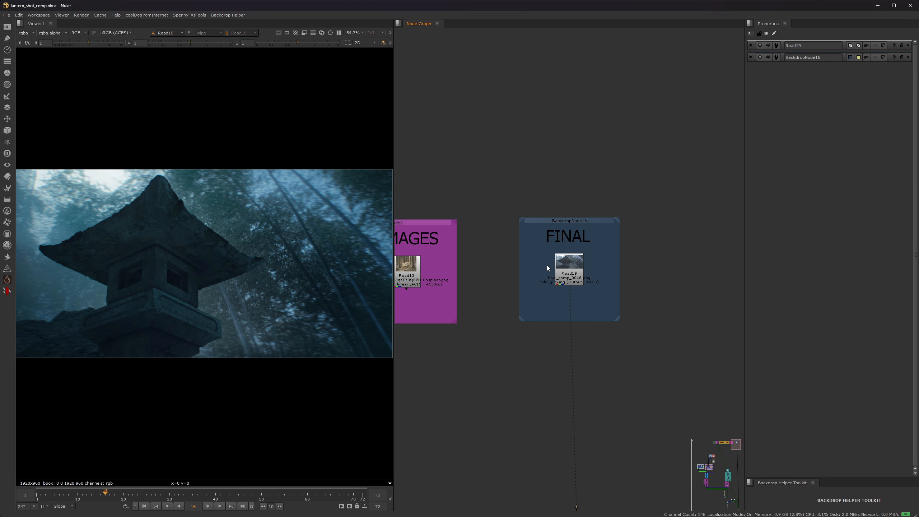
{"action": "scroll", "coordinate": [514, 243], "scroll_direction": "down", "scroll_amount": 4}
{"action": "key", "text": "f"}
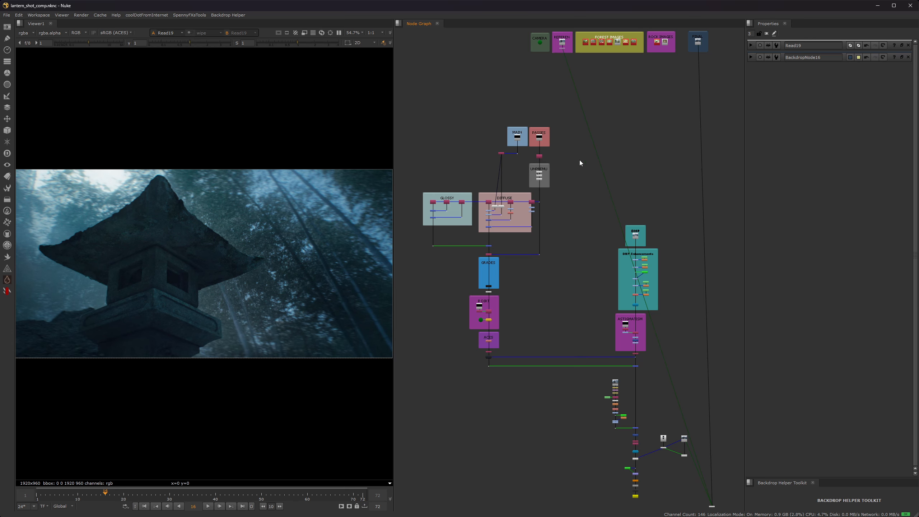
View the dmp_forest sequence of the DMP backdrop's Read14 node and scrub through its frames
{"action": "scroll", "coordinate": [637, 231], "scroll_direction": "up", "scroll_amount": 6}
{"action": "double_click", "coordinate": [604, 263]}
{"action": "key", "text": "1"}
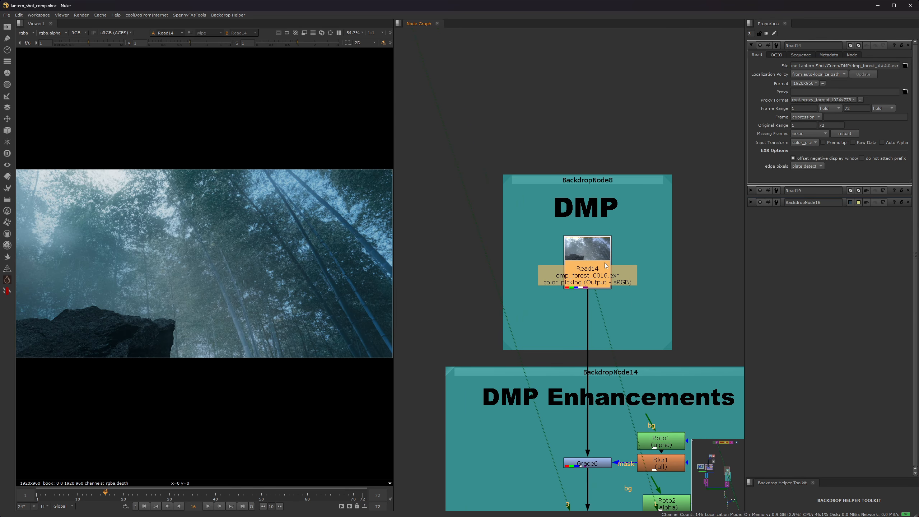
{"action": "left_click_drag", "start_coordinate": [109, 503], "coordinate": [307, 486]}
{"action": "left_click", "coordinate": [59, 492]}
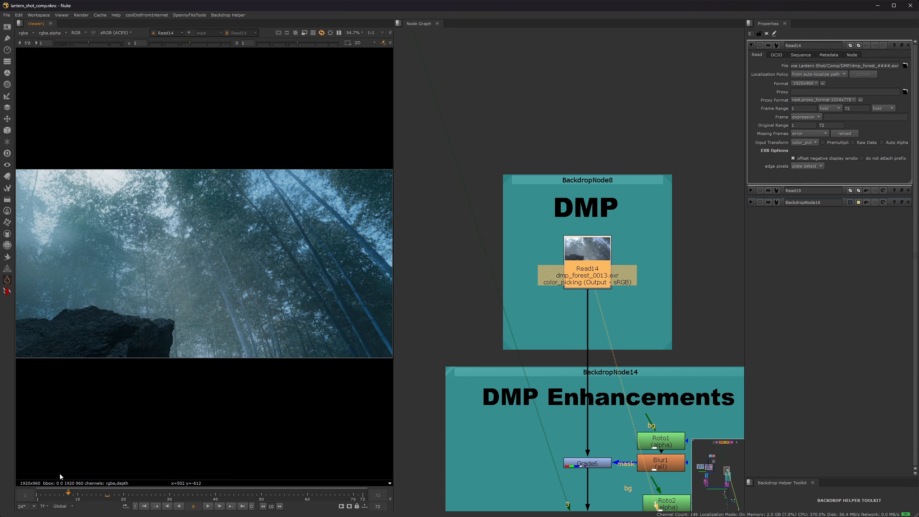
Switch to the DMP.nknc script and view the forest rock photo in Read14 with its properties open
{"action": "mouse_move", "coordinate": [567, 503]}
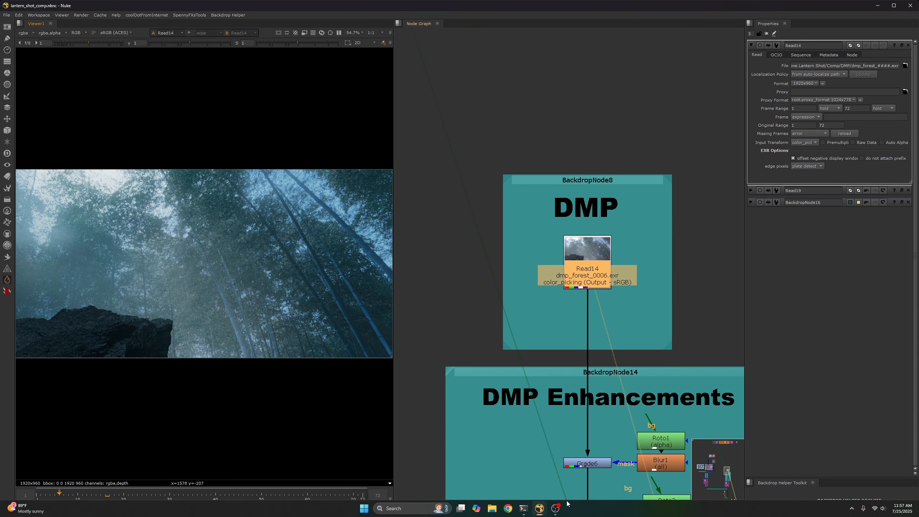
{"action": "mouse_move", "coordinate": [540, 509]}
{"action": "left_click", "coordinate": [501, 471]}
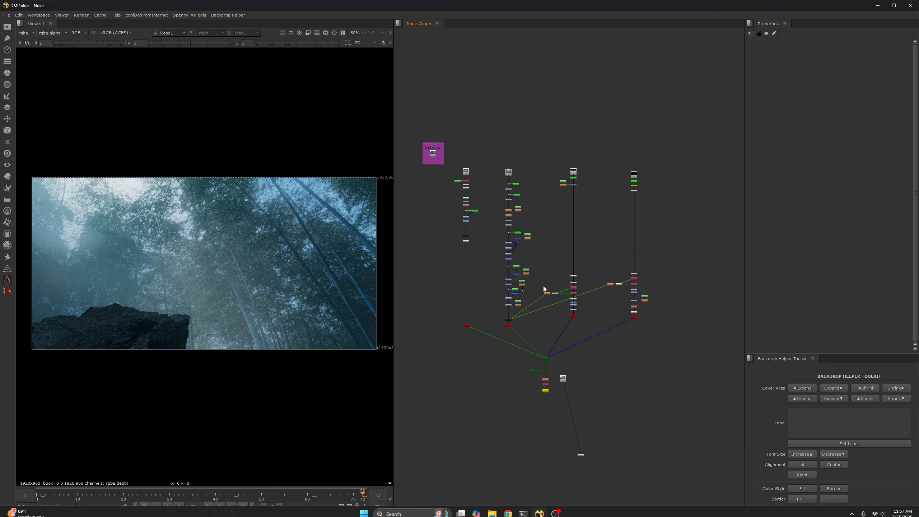
{"action": "scroll", "coordinate": [465, 172], "scroll_direction": "up", "scroll_amount": 5}
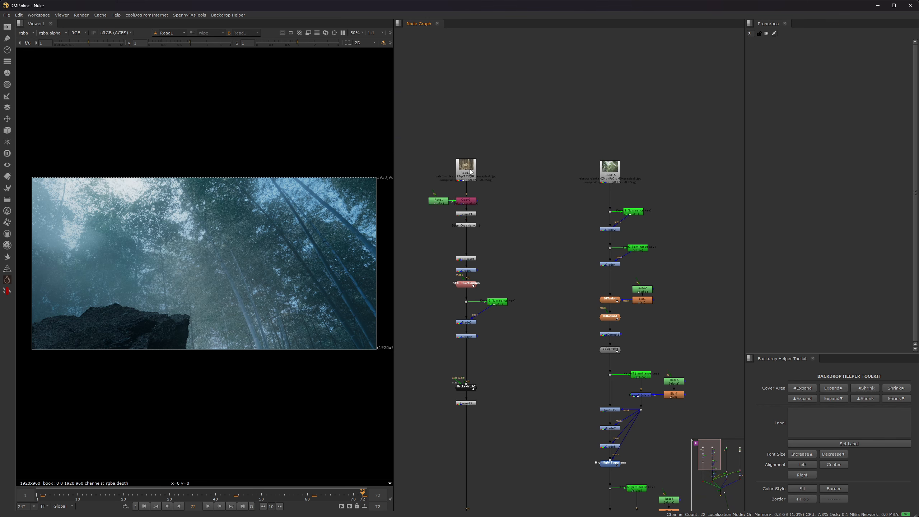
{"action": "double_click", "coordinate": [465, 172]}
{"action": "key", "text": "1"}
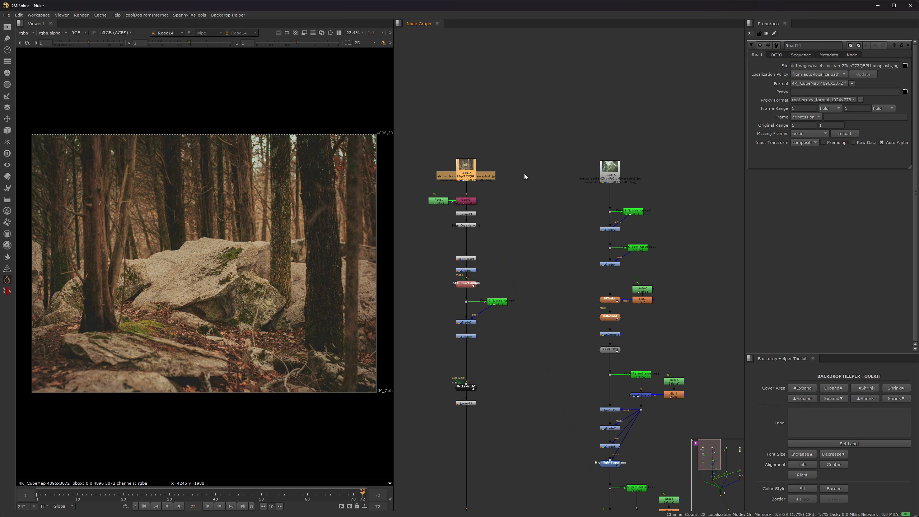
{"action": "scroll", "coordinate": [487, 174], "scroll_direction": "up", "scroll_amount": 4}
{"action": "scroll", "coordinate": [612, 198], "scroll_direction": "down", "scroll_amount": 3}
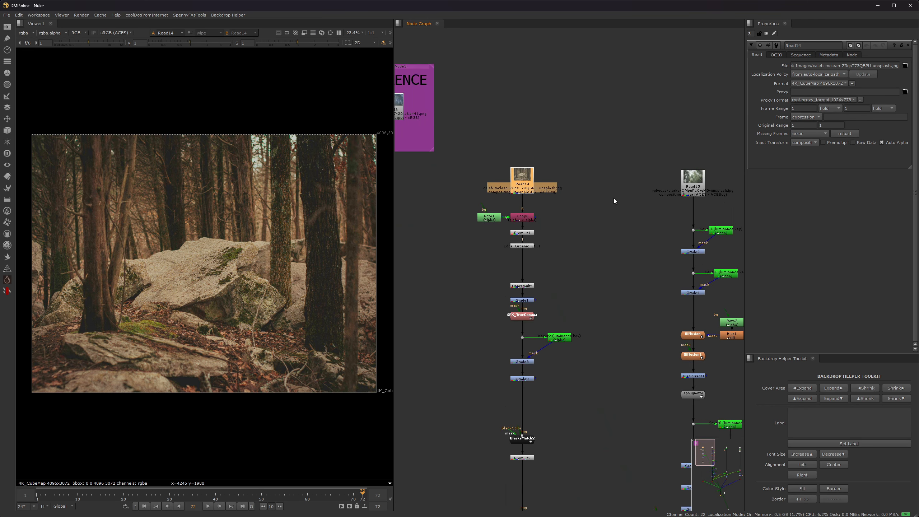
View the green forest photo loaded in Read15, the source of the second branch
{"action": "middle_click_drag", "start_coordinate": [613, 199], "coordinate": [480, 186]}
{"action": "left_click", "coordinate": [558, 165]}
{"action": "key", "text": "1"}
View the source clips of the third and fourth branches in turn, and open the properties of the Read6 smoke clip
{"action": "left_click", "coordinate": [680, 221]}
{"action": "middle_click_drag", "start_coordinate": [680, 221], "coordinate": [513, 187]}
{"action": "left_click", "coordinate": [621, 157]}
{"action": "key", "text": "1"}
{"action": "left_click", "coordinate": [506, 202]}
{"action": "scroll", "coordinate": [505, 203], "scroll_direction": "down", "scroll_amount": 6}
{"action": "scroll", "coordinate": [642, 177], "scroll_direction": "up", "scroll_amount": 3}
{"action": "scroll", "coordinate": [513, 187], "scroll_direction": "up", "scroll_amount": 4}
{"action": "middle_click_drag", "start_coordinate": [626, 198], "coordinate": [649, 157]}
{"action": "left_click", "coordinate": [634, 175]}
{"action": "key", "text": "1"}
{"action": "double_click", "coordinate": [634, 175]}
{"action": "scroll", "coordinate": [649, 157], "scroll_direction": "down", "scroll_amount": 6}
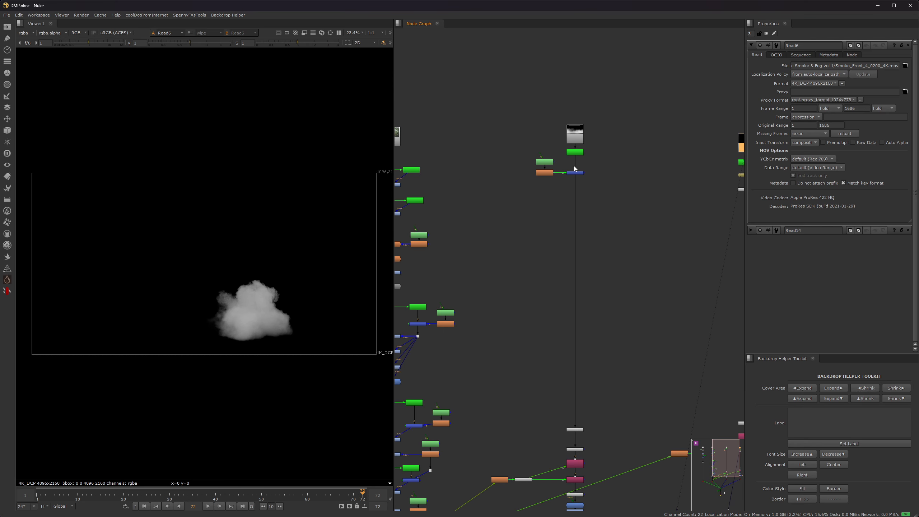
Return the viewer to the rock photo in Read14 and examine the nodes of its branch
{"action": "scroll", "coordinate": [652, 130], "scroll_direction": "down", "scroll_amount": 1}
{"action": "scroll", "coordinate": [493, 91], "scroll_direction": "up", "scroll_amount": 1}
{"action": "left_click", "coordinate": [493, 91]}
{"action": "key", "text": "1"}
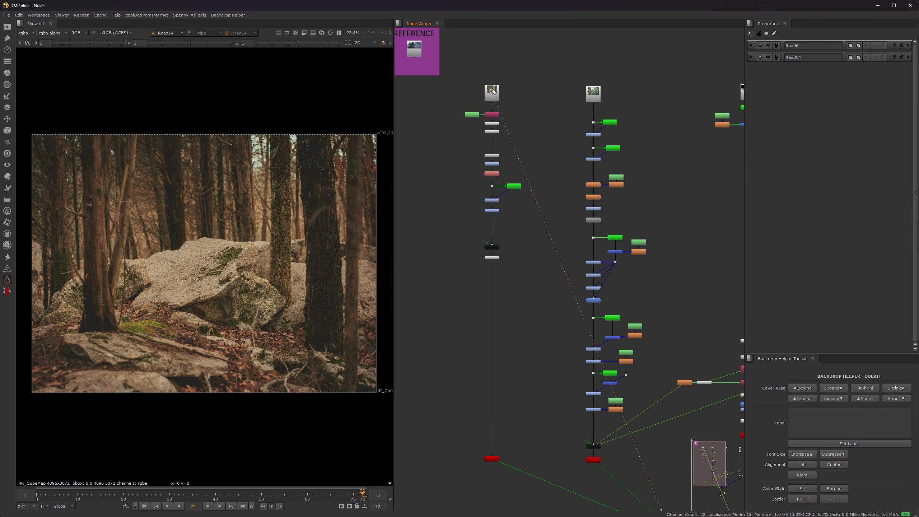
{"action": "scroll", "coordinate": [493, 91], "scroll_direction": "up", "scroll_amount": 2}
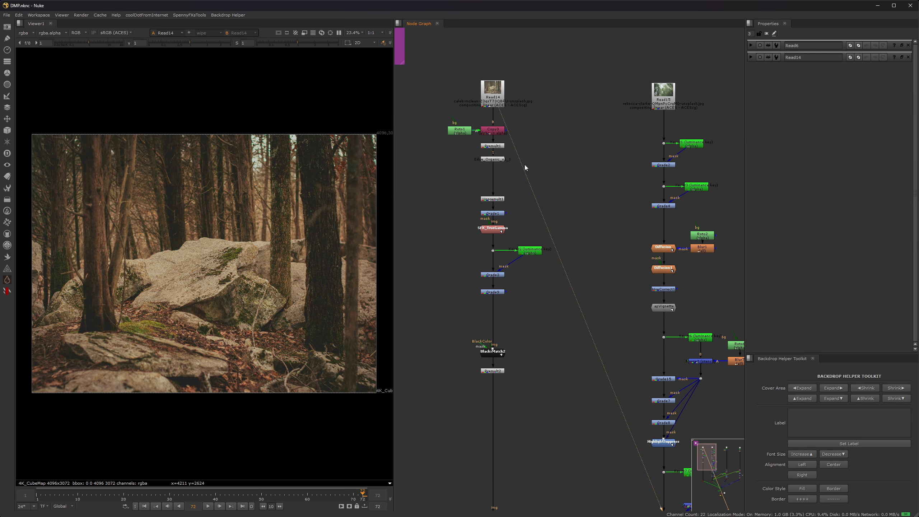
{"action": "scroll", "coordinate": [532, 155], "scroll_direction": "down", "scroll_amount": 3}
View the image in the REFERENCE backdrop and mark a sample region over the dark rocks in its lower-left corner
{"action": "left_click", "coordinate": [448, 89]}
{"action": "key", "text": "1"}
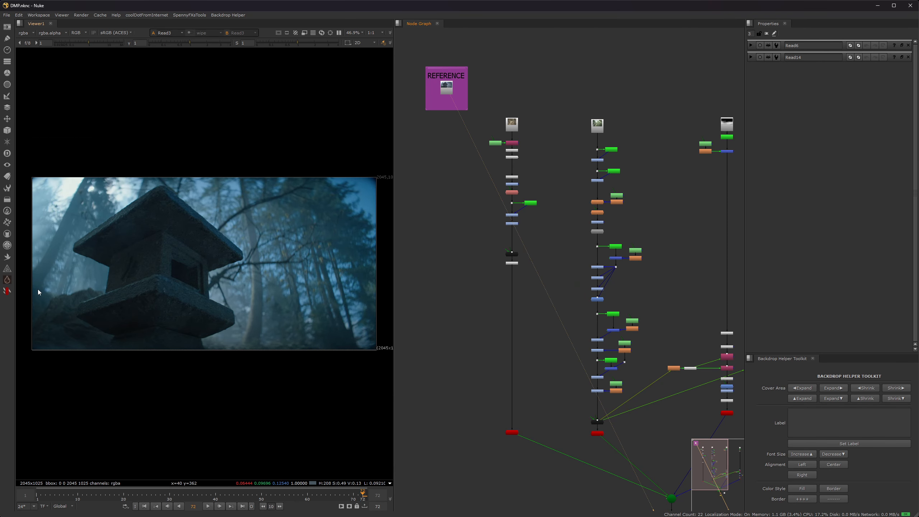
{"action": "mouse_move", "coordinate": [31, 291]}
{"action": "left_mouse_down", "text": "ctrl+shift"}
{"action": "mouse_move", "coordinate": [125, 358]}
{"action": "mouse_move", "coordinate": [118, 351]}
{"action": "left_mouse_up", "text": "ctrl+shift"}
{"action": "left_click_drag", "start_coordinate": [75, 320], "coordinate": [73, 329]}
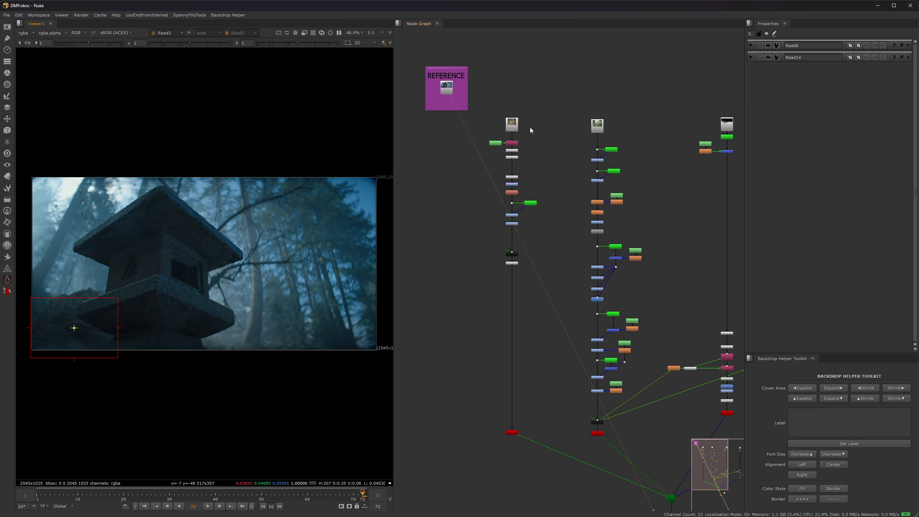
Compare the original rock photo with its Copy node, Roto1 shape and Premult output to show how the rock is cut out
{"action": "double_click", "coordinate": [512, 124]}
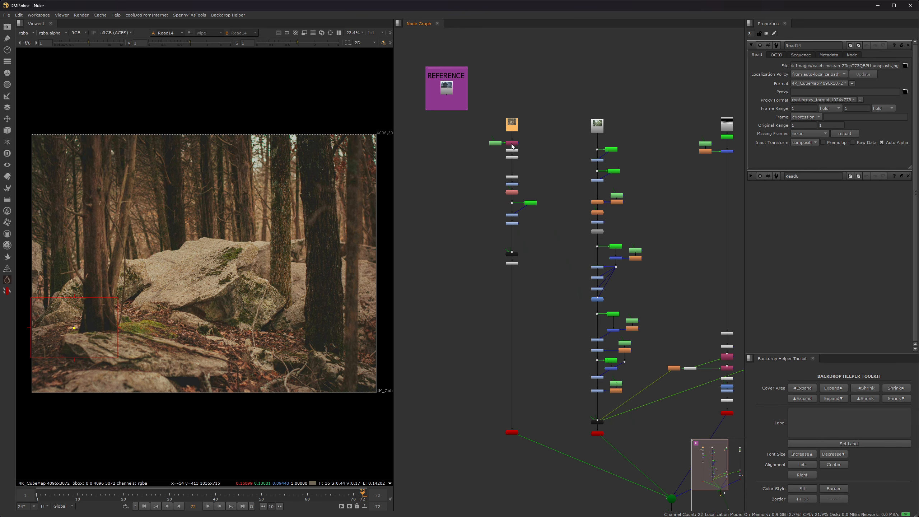
{"action": "scroll", "coordinate": [513, 145], "scroll_direction": "up", "scroll_amount": 3}
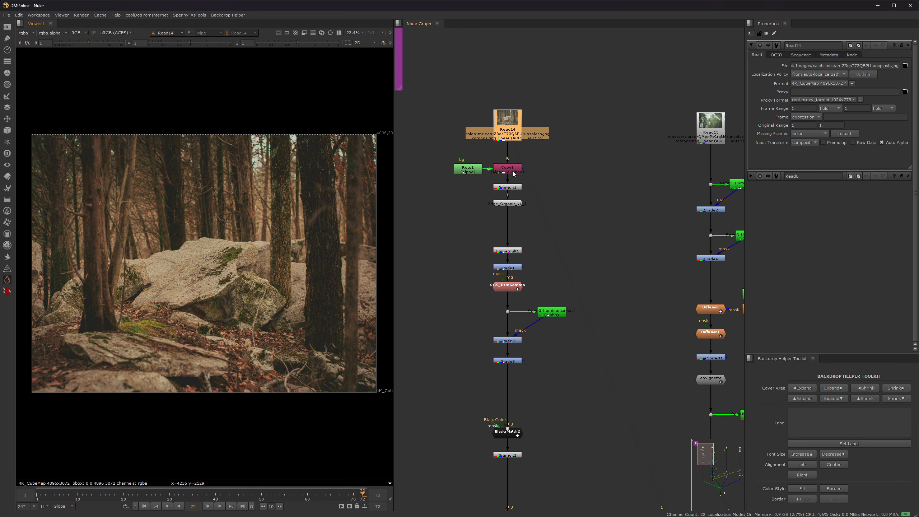
{"action": "left_click", "coordinate": [514, 173]}
{"action": "key", "text": "1"}
{"action": "double_click", "coordinate": [470, 173]}
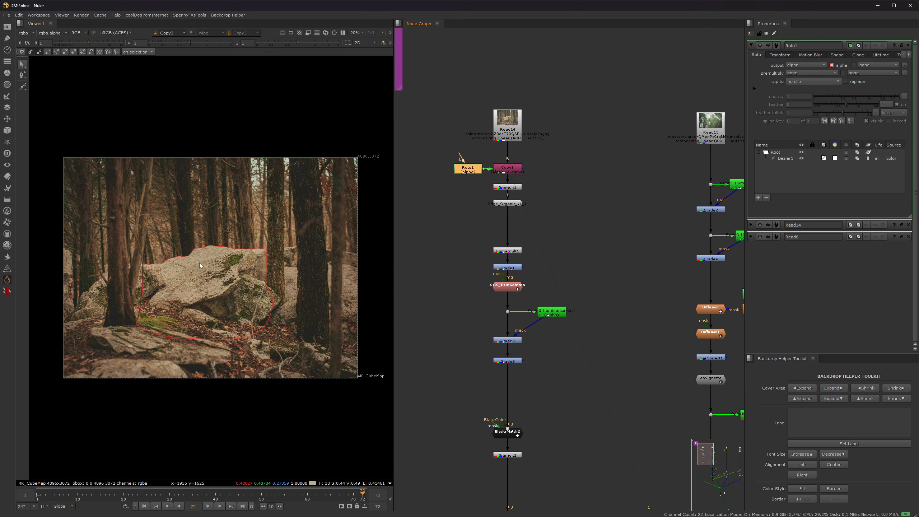
{"action": "left_click", "coordinate": [513, 187]}
{"action": "key", "text": "1"}
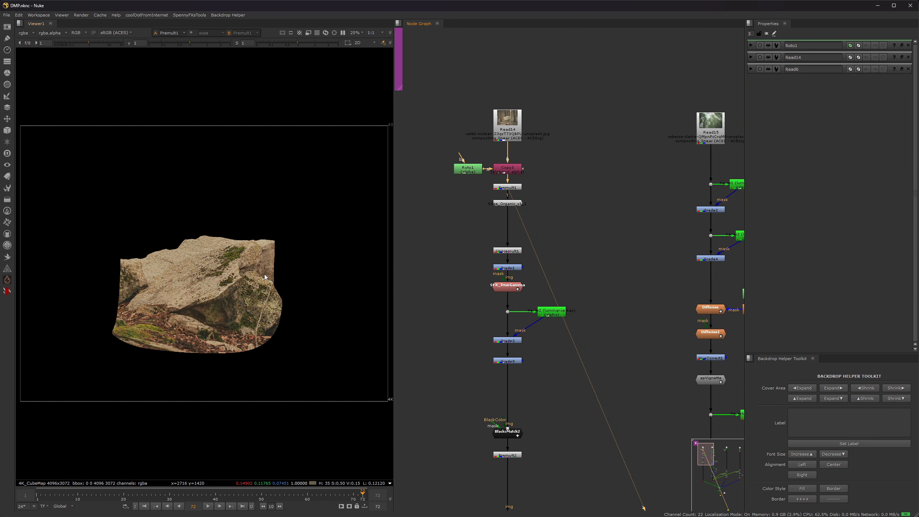
View the Edge_Organic_v1_1 node up close with its properties open, and toggle it off and on to compare the rock's edge
{"action": "left_click", "coordinate": [509, 203]}
{"action": "key", "text": "1"}
{"action": "double_click", "coordinate": [508, 204]}
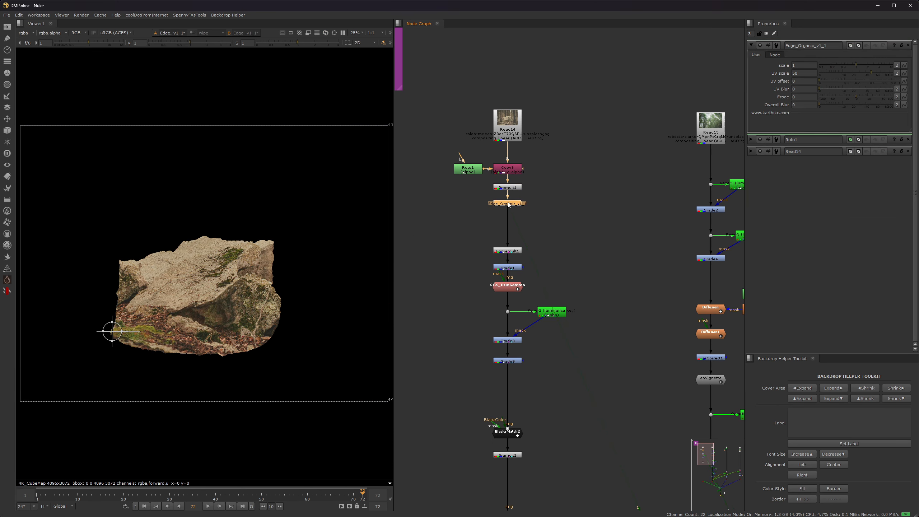
{"action": "scroll", "coordinate": [244, 231], "scroll_direction": "up", "scroll_amount": 6}
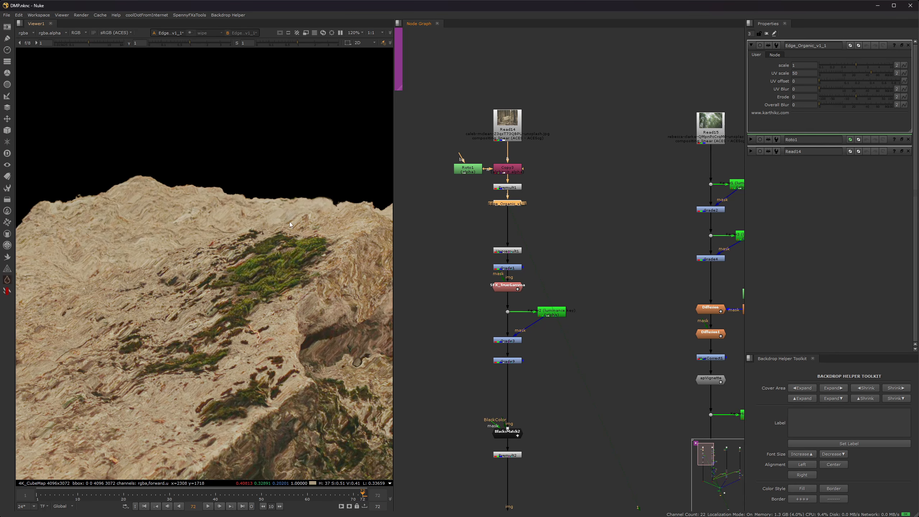
{"action": "key", "text": "d"}
{"action": "key", "text": "d"}
{"action": "key", "text": "d"}
{"action": "key", "text": "d"}
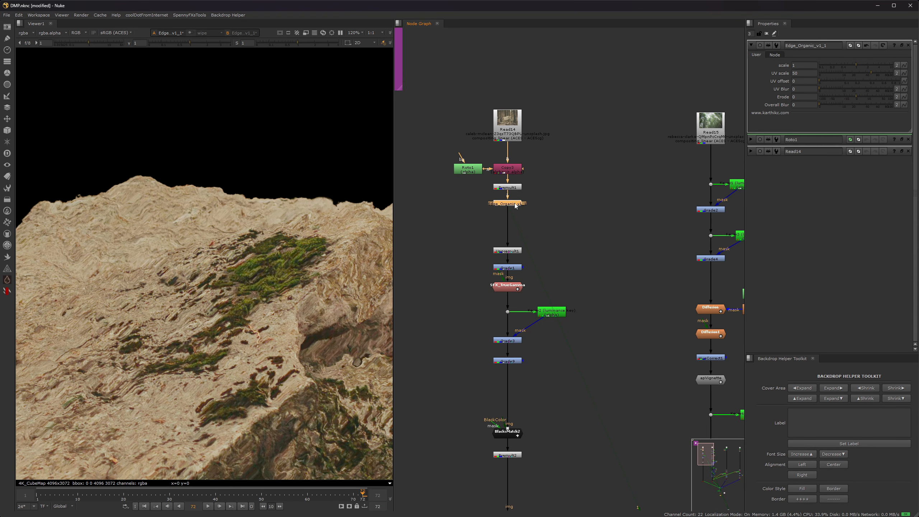
{"action": "key", "text": "d"}
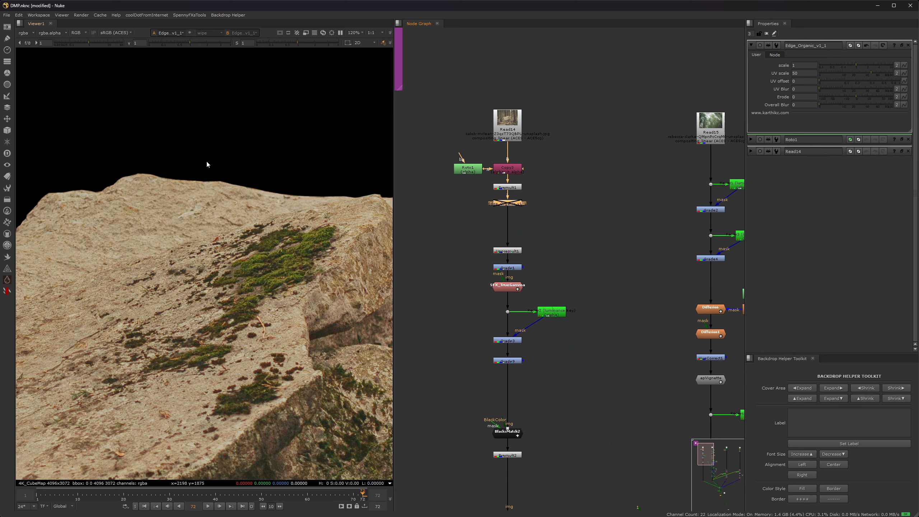
Inspect the rock's edge up close with Edge_Organic_v1_1 disabled, comparing it with the Roto1 outline
{"action": "scroll", "coordinate": [198, 189], "scroll_direction": "down", "scroll_amount": 2}
{"action": "scroll", "coordinate": [292, 165], "scroll_direction": "down", "scroll_amount": 2}
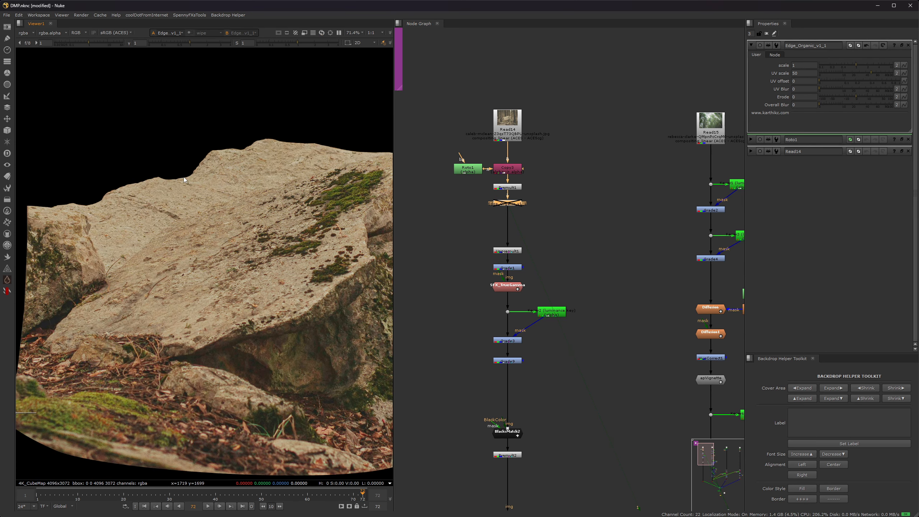
{"action": "middle_click_drag", "start_coordinate": [154, 197], "coordinate": [280, 194]}
{"action": "scroll", "coordinate": [230, 217], "scroll_direction": "up", "scroll_amount": 6}
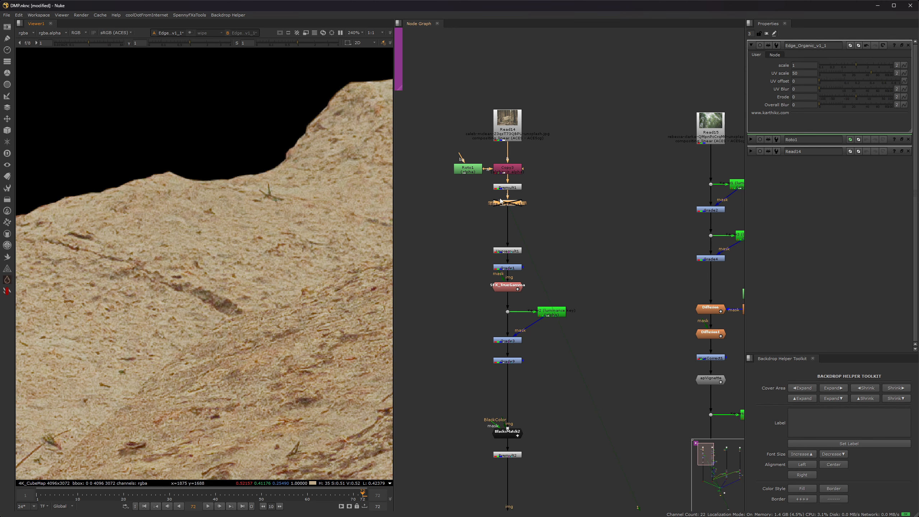
{"action": "double_click", "coordinate": [480, 171]}
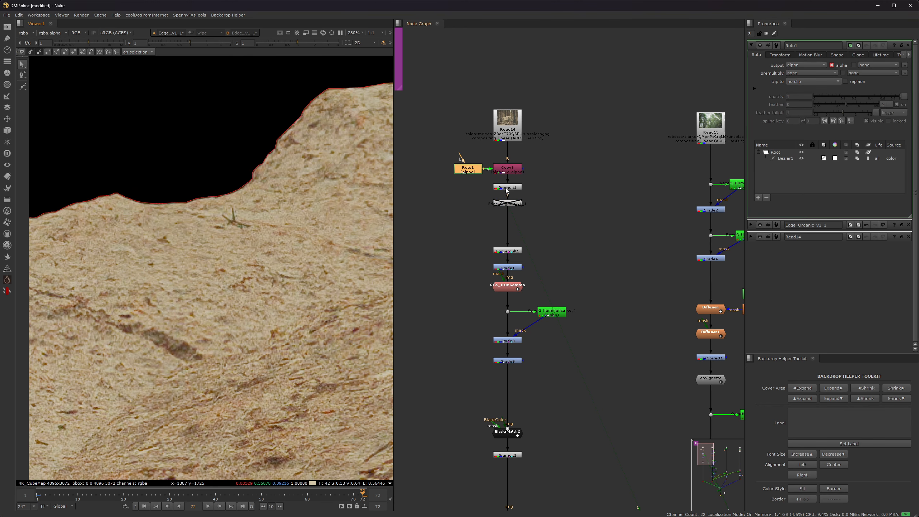
{"action": "double_click", "coordinate": [507, 203]}
{"action": "scroll", "coordinate": [294, 185], "scroll_direction": "down", "scroll_amount": 3}
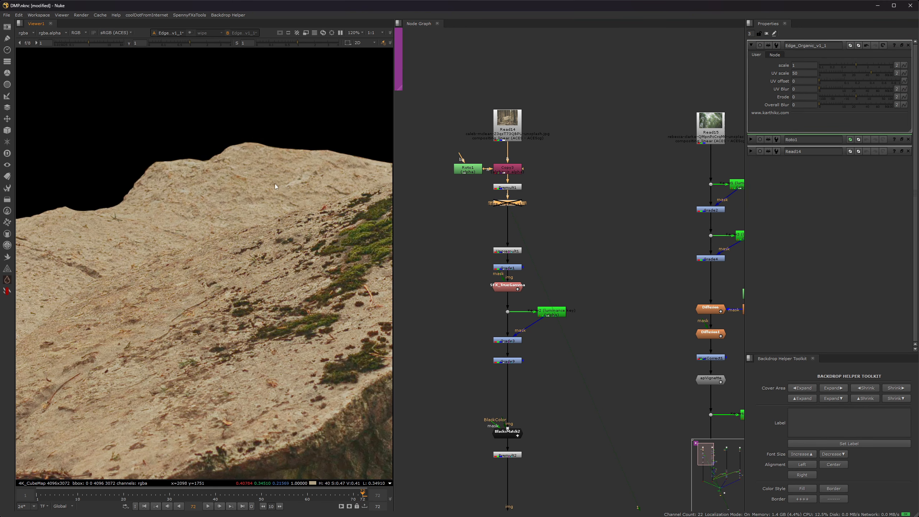
{"action": "scroll", "coordinate": [235, 188], "scroll_direction": "up", "scroll_amount": 1}
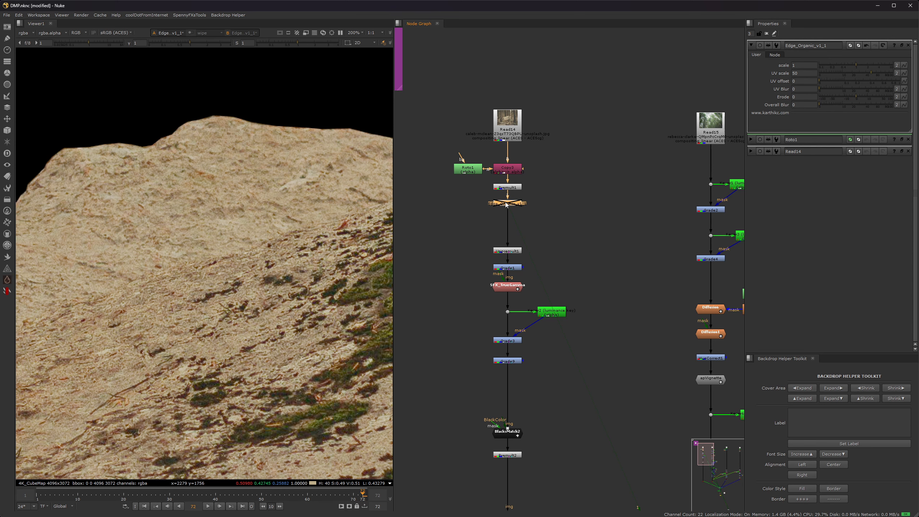
Re-enable Edge_Organic_v1_1, view the branch's Unpremult output fitted in the viewer, and show the lower node graph where the branches merge
{"action": "scroll", "coordinate": [273, 185], "scroll_direction": "down", "scroll_amount": 10}
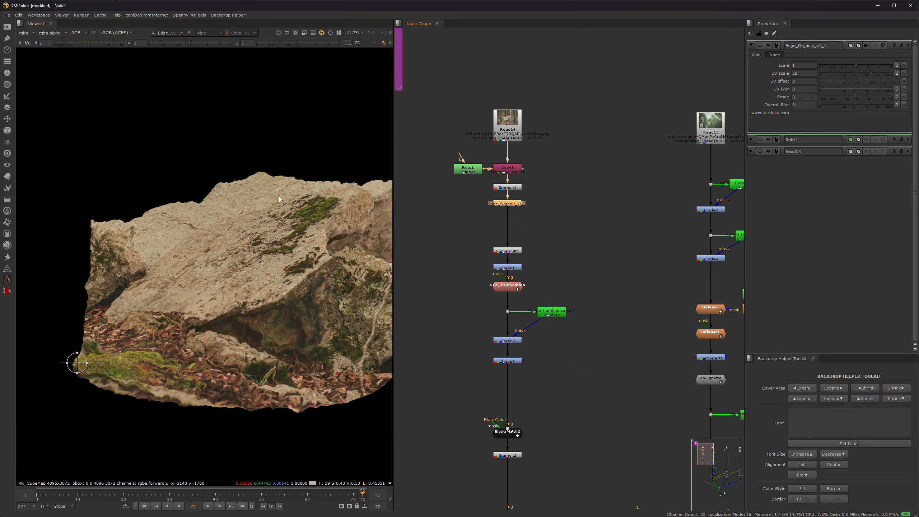
{"action": "scroll", "coordinate": [279, 196], "scroll_direction": "down", "scroll_amount": 1}
{"action": "middle_click_drag", "start_coordinate": [535, 245], "coordinate": [524, 180]}
{"action": "left_click", "coordinate": [505, 187]}
{"action": "key", "text": "1"}
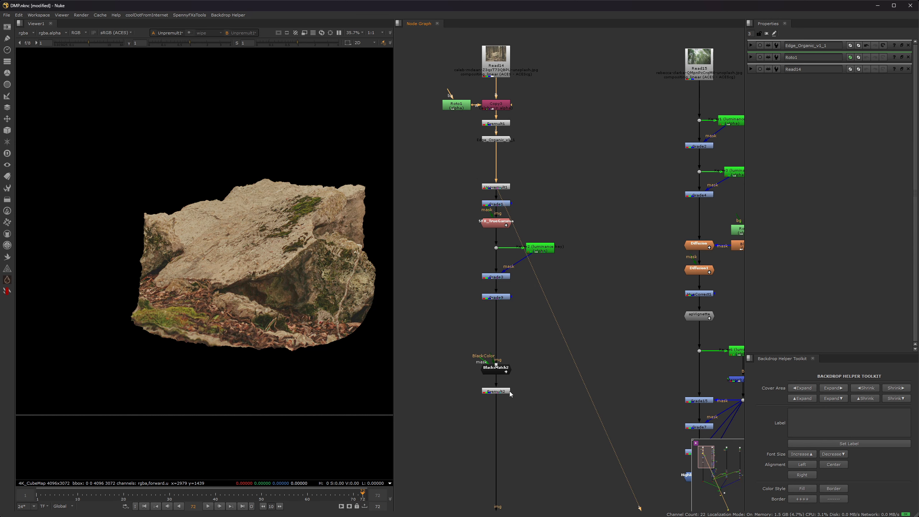
{"action": "middle_click_drag", "start_coordinate": [526, 373], "coordinate": [517, 336]}
{"action": "scroll", "coordinate": [320, 278], "scroll_direction": "down", "scroll_amount": 8}
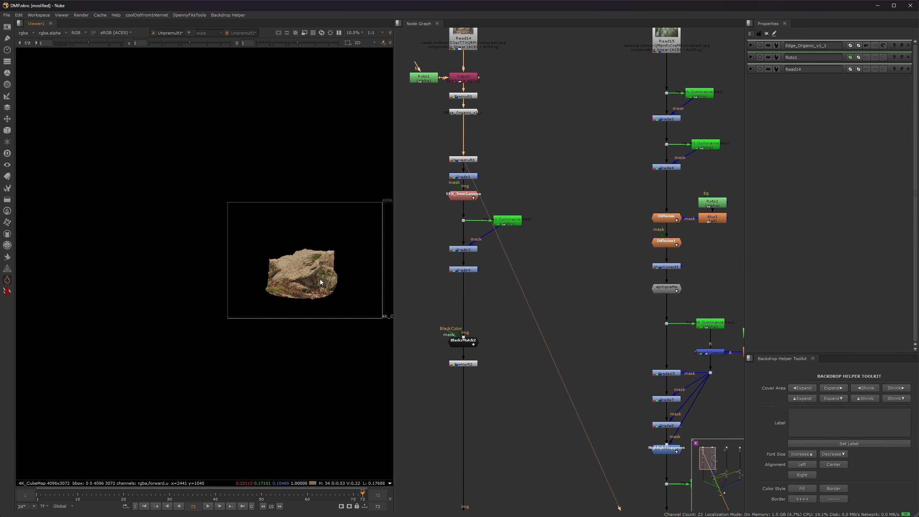
{"action": "key", "text": "f"}
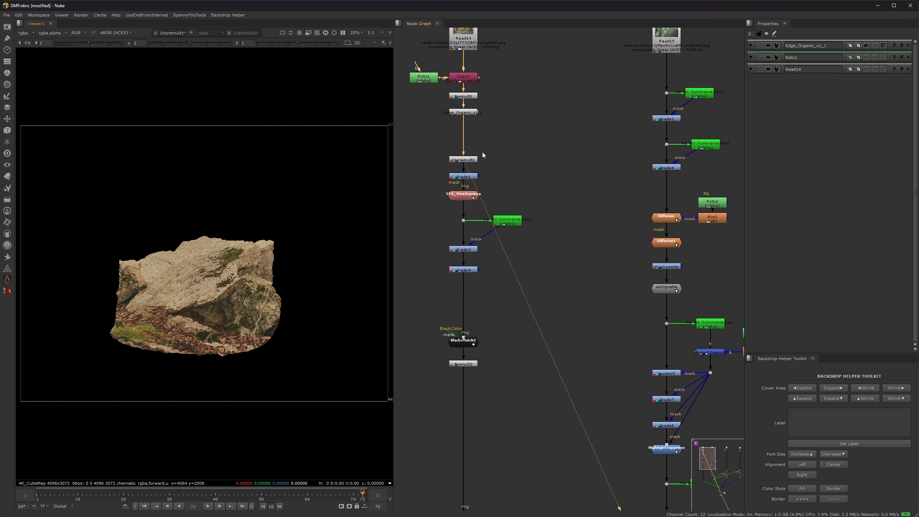
{"action": "scroll", "coordinate": [540, 439], "scroll_direction": "down", "scroll_amount": 4}
{"action": "middle_click_drag", "start_coordinate": [552, 485], "coordinate": [476, 244]}
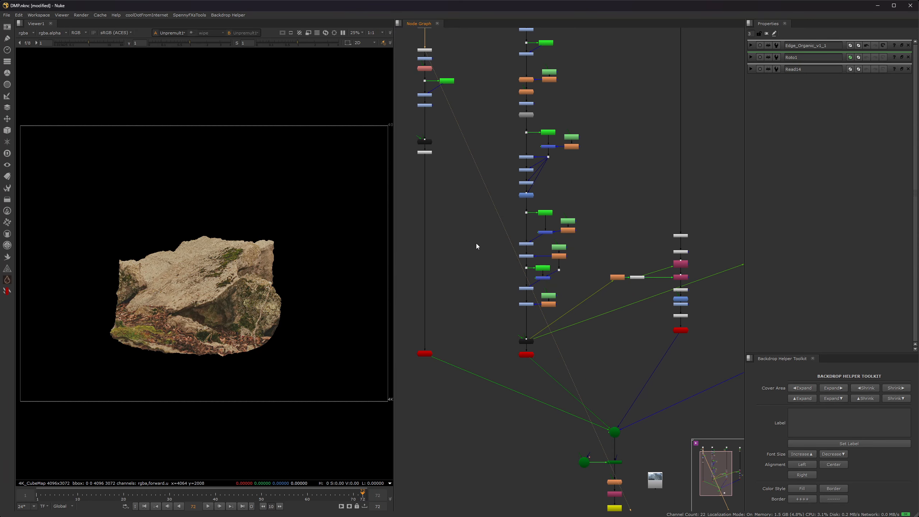
View the rock branch's grading progression through Grade1, SFX_TrueGamma, Grade3 and Grade9, with Grade1's properties open
{"action": "middle_click_drag", "start_coordinate": [428, 95], "coordinate": [489, 255]}
{"action": "scroll", "coordinate": [482, 227], "scroll_direction": "up", "scroll_amount": 6}
{"action": "left_click", "coordinate": [486, 198]}
{"action": "key", "text": "1"}
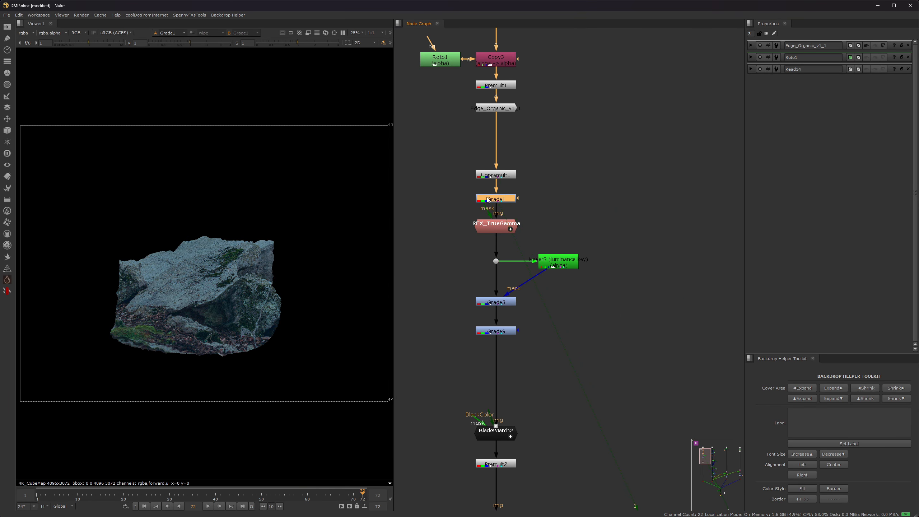
{"action": "double_click", "coordinate": [487, 199]}
{"action": "left_click", "coordinate": [503, 226]}
{"action": "key", "text": "1"}
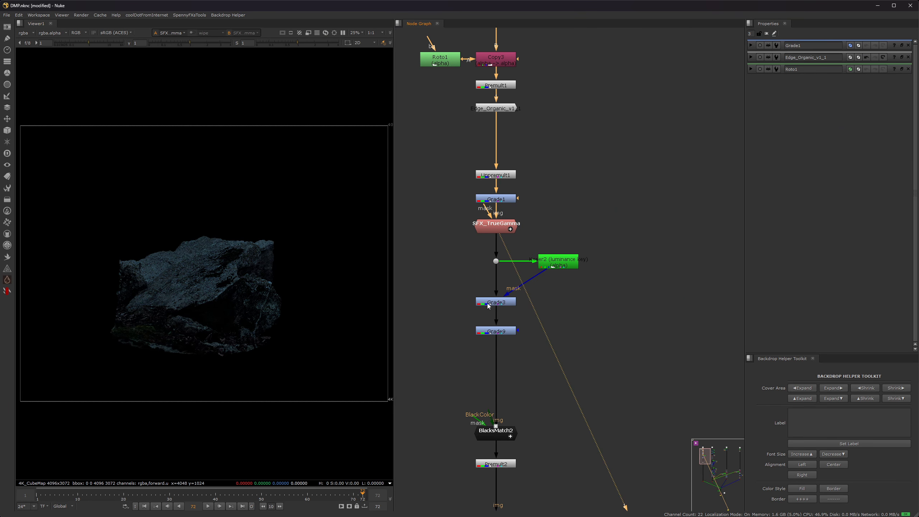
{"action": "left_click", "coordinate": [499, 303]}
{"action": "key", "text": "1"}
{"action": "left_click", "coordinate": [499, 332]}
{"action": "key", "text": "1"}
View the rock branch's BlacksMatch2 output and open the node's properties
{"action": "middle_click_drag", "start_coordinate": [529, 398], "coordinate": [524, 201]}
{"action": "left_click", "coordinate": [493, 236]}
{"action": "key", "text": "1"}
{"action": "double_click", "coordinate": [493, 236]}
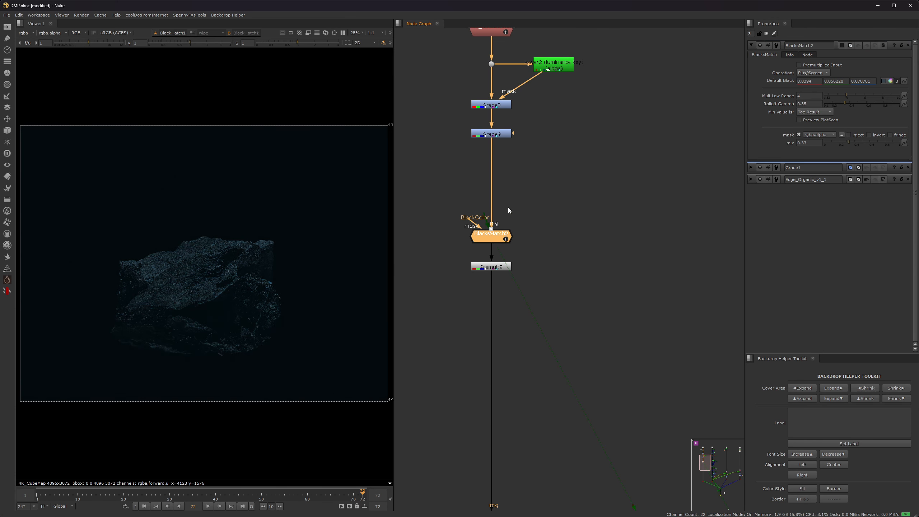
View the rock branch's Premult2 output and check it with the viewer gain raised to 64, restoring the normal exposure
{"action": "scroll", "coordinate": [524, 253], "scroll_direction": "down", "scroll_amount": 10}
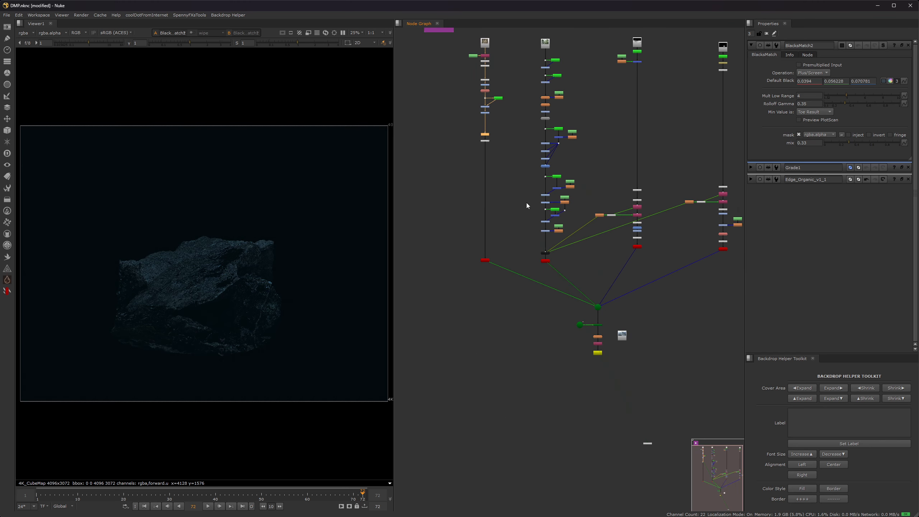
{"action": "left_click", "coordinate": [485, 140]}
{"action": "key", "text": "1"}
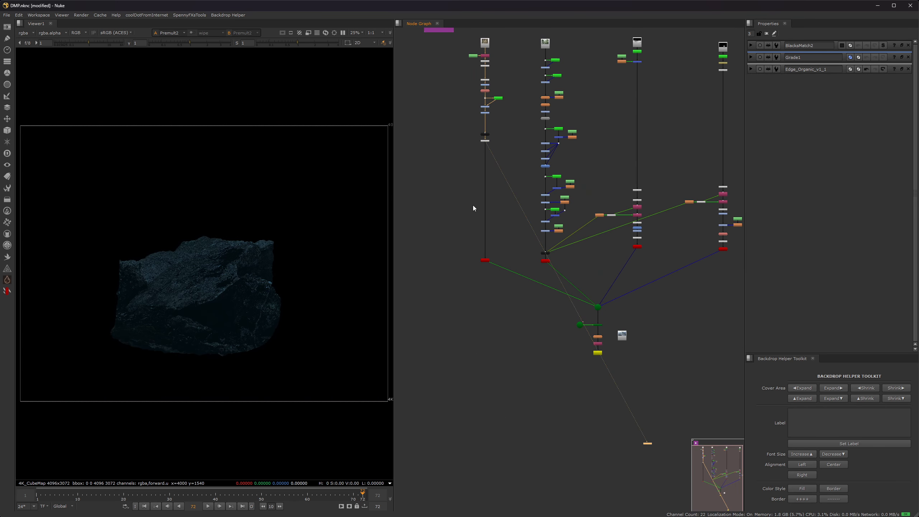
{"action": "left_click", "coordinate": [29, 43]}
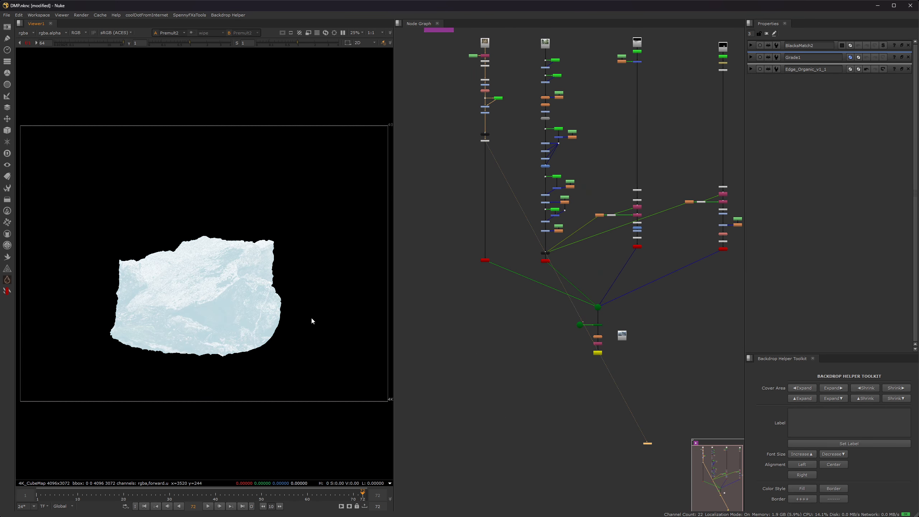
{"action": "left_click", "coordinate": [29, 43]}
Open the rock branch's Background3D1 properties, view the node in 3D, and show where it connects in the lower graph
{"action": "scroll", "coordinate": [485, 260], "scroll_direction": "up", "scroll_amount": 10}
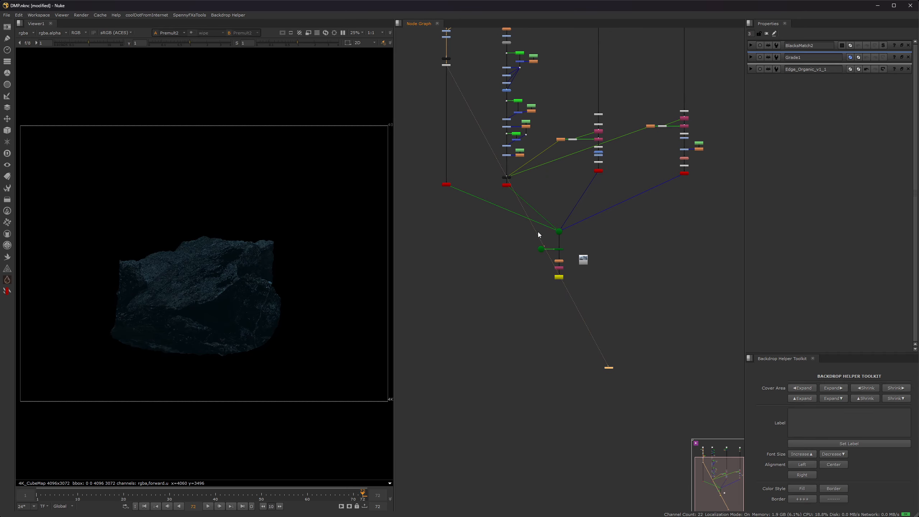
{"action": "double_click", "coordinate": [512, 220]}
{"action": "key", "text": "1"}
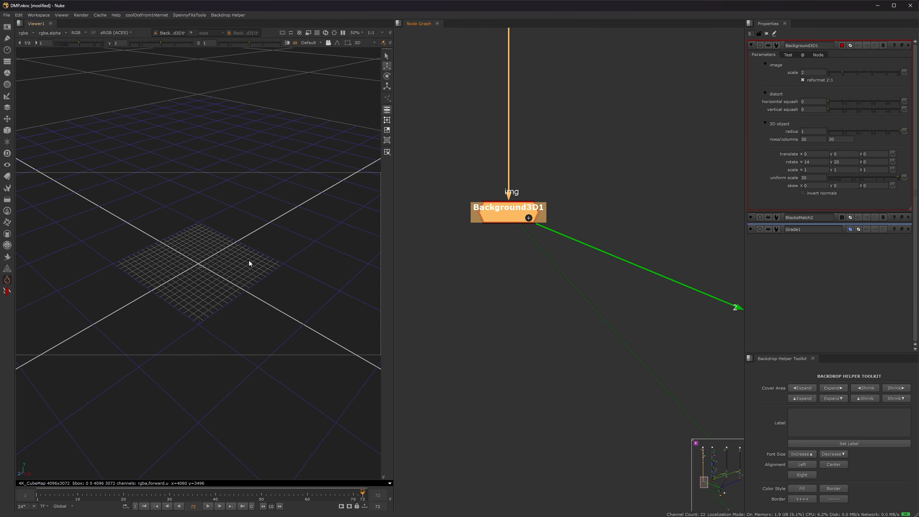
{"action": "key", "text": "Tab"}
{"action": "key", "text": "Tab"}
{"action": "scroll", "coordinate": [629, 275], "scroll_direction": "down", "scroll_amount": 10}
{"action": "middle_click_drag", "start_coordinate": [680, 288], "coordinate": [544, 215]}
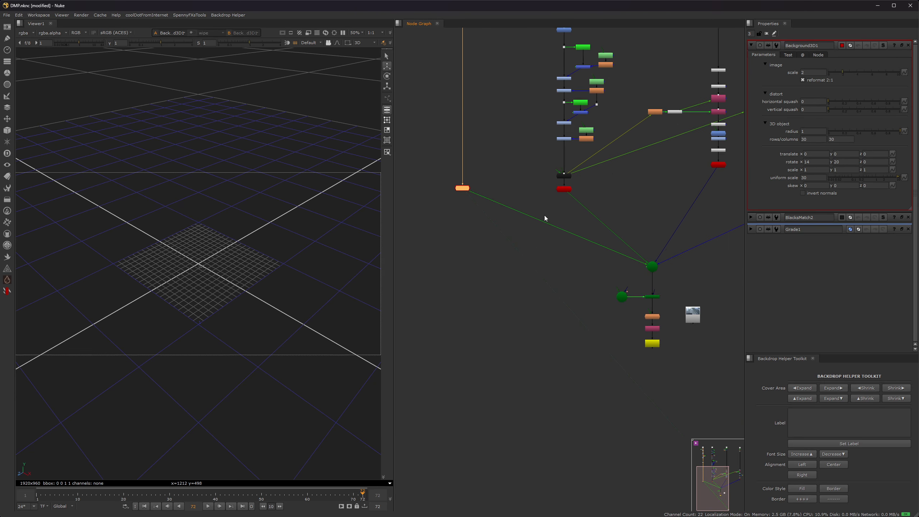
View ScanlineRender1's scene in 3D and examine the curved background, rock and camera from several angles
{"action": "left_click", "coordinate": [646, 297]}
{"action": "key", "text": "1"}
{"action": "key", "text": "Tab"}
{"action": "left_click_drag", "start_coordinate": [249, 250], "coordinate": [333, 267], "text": "ctrl"}
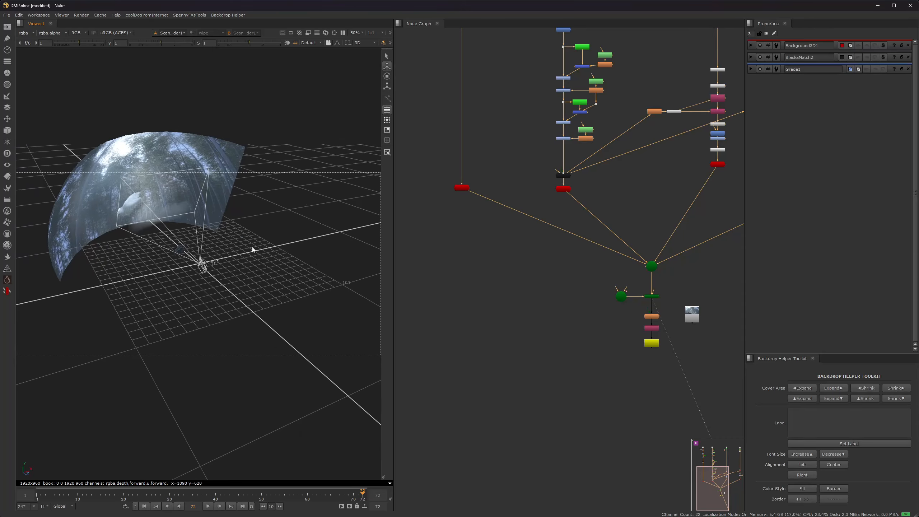
{"action": "middle_click_drag", "start_coordinate": [252, 247], "coordinate": [297, 268]}
{"action": "scroll", "coordinate": [292, 292], "scroll_direction": "up", "scroll_amount": 5}
{"action": "key", "text": "Left"}
{"action": "left_click_drag", "start_coordinate": [291, 292], "coordinate": [297, 176], "text": "ctrl"}
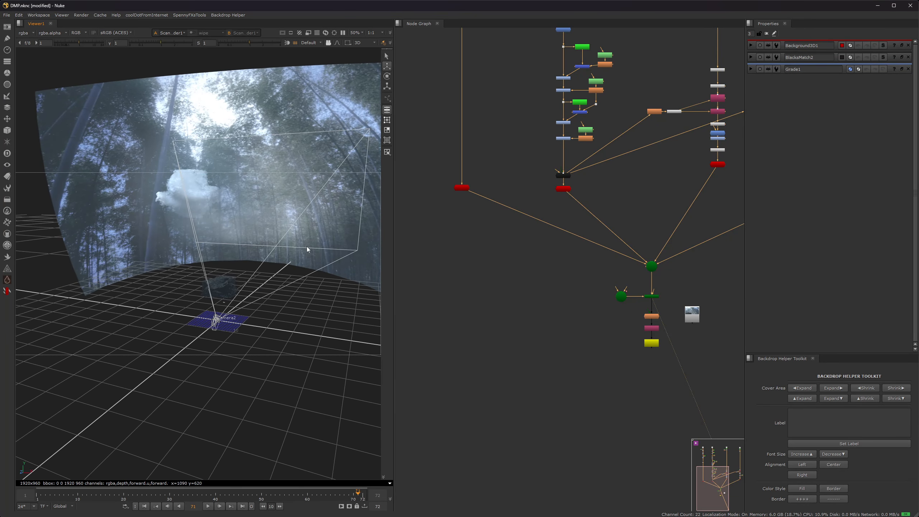
{"action": "left_click_drag", "start_coordinate": [307, 249], "coordinate": [214, 275], "text": "ctrl"}
Open Background3D1's properties and inspect the rock's placement in the 3D scene from a higher angle
{"action": "middle_click_drag", "start_coordinate": [708, 310], "coordinate": [567, 254]}
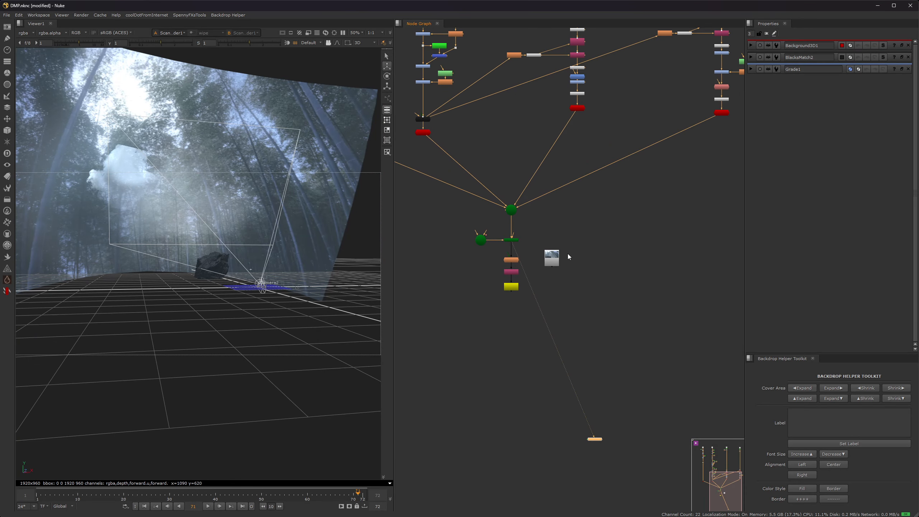
{"action": "middle_click_drag", "start_coordinate": [530, 135], "coordinate": [650, 222]}
{"action": "double_click", "coordinate": [443, 220]}
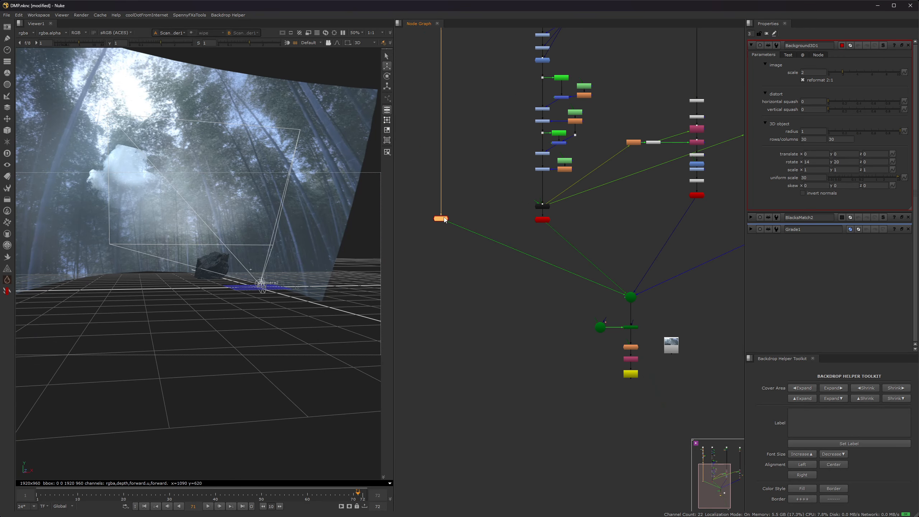
{"action": "left_click_drag", "start_coordinate": [231, 217], "coordinate": [244, 267], "text": "ctrl"}
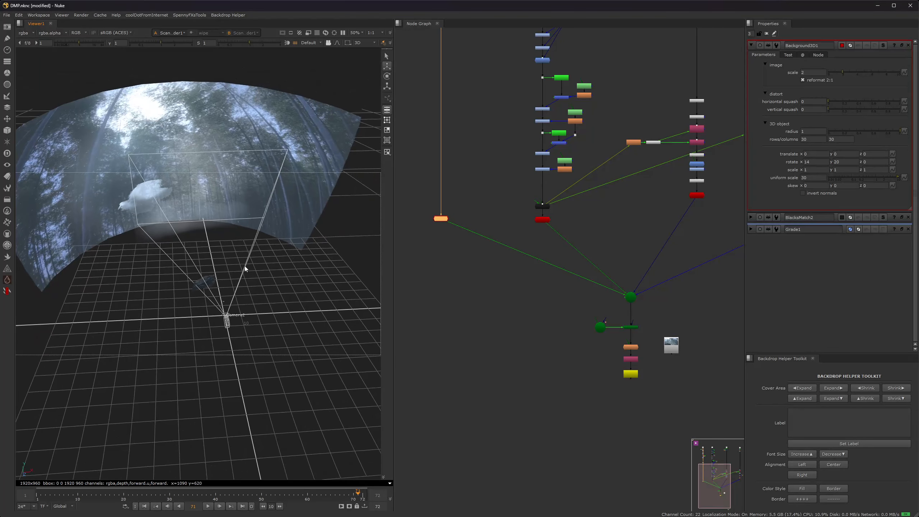
Show the Scene1, Camera2 and ScanlineRender1 nodes up close and scrub the timeline to review the 3D scene over the shot
{"action": "scroll", "coordinate": [528, 168], "scroll_direction": "down", "scroll_amount": 5}
{"action": "scroll", "coordinate": [528, 168], "scroll_direction": "down", "scroll_amount": 1}
{"action": "middle_click_drag", "start_coordinate": [528, 168], "coordinate": [534, 273]}
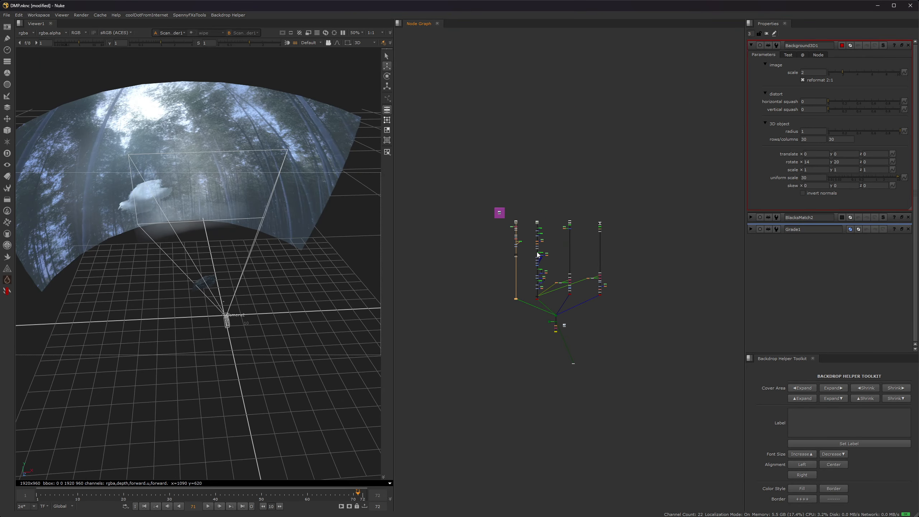
{"action": "scroll", "coordinate": [542, 252], "scroll_direction": "up", "scroll_amount": 11}
{"action": "middle_click_drag", "start_coordinate": [587, 318], "coordinate": [586, 117]}
{"action": "scroll", "coordinate": [586, 117], "scroll_direction": "down", "scroll_amount": 3}
{"action": "scroll", "coordinate": [594, 375], "scroll_direction": "up", "scroll_amount": 8}
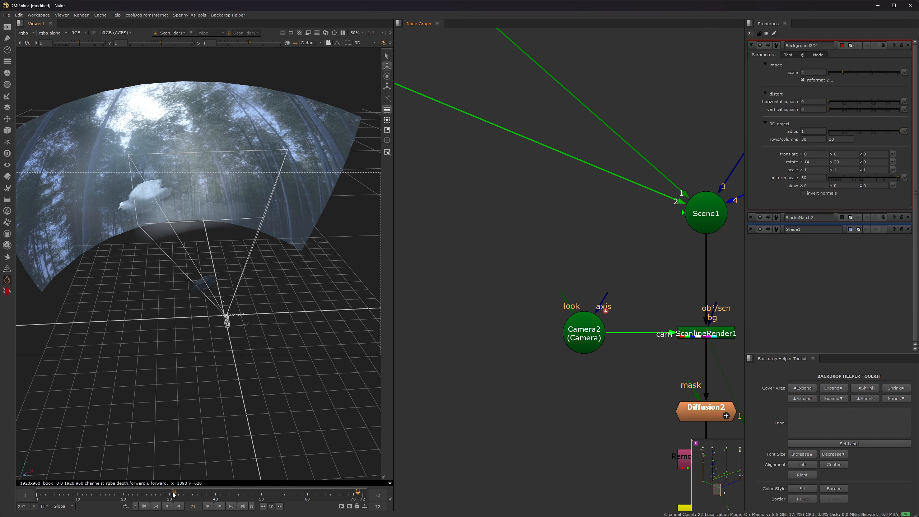
{"action": "left_click", "coordinate": [248, 493]}
{"action": "left_click_drag", "start_coordinate": [80, 479], "coordinate": [321, 489]}
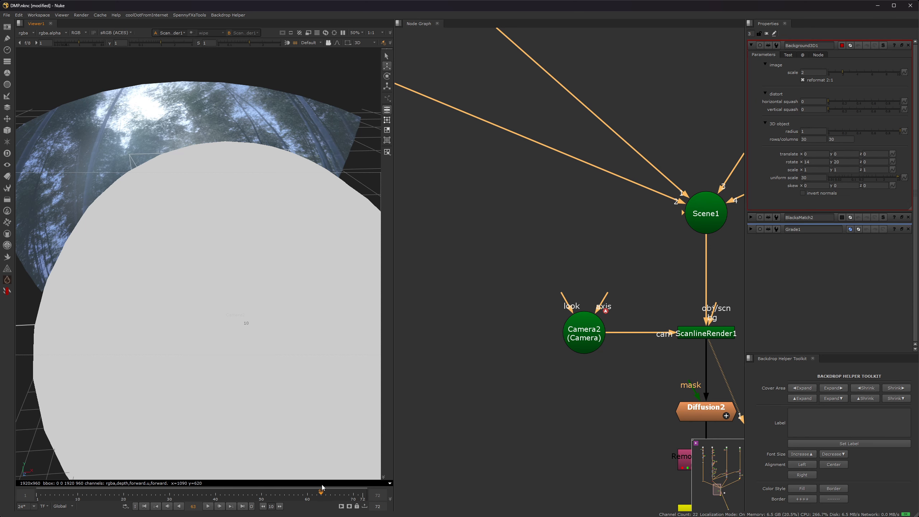
View the bamboo forest source photo Read15 at the start of its branch, with its properties open
{"action": "scroll", "coordinate": [470, 344], "scroll_direction": "down", "scroll_amount": 5}
{"action": "middle_click_drag", "start_coordinate": [559, 224], "coordinate": [499, 294]}
{"action": "scroll", "coordinate": [481, 268], "scroll_direction": "down", "scroll_amount": 2}
{"action": "middle_click_drag", "start_coordinate": [463, 235], "coordinate": [548, 275]}
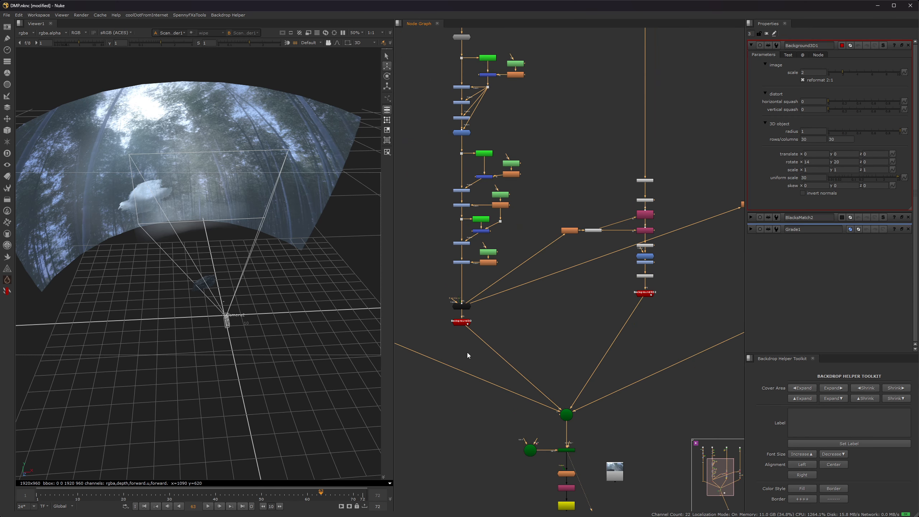
{"action": "middle_click_drag", "start_coordinate": [507, 123], "coordinate": [524, 341]}
{"action": "scroll", "coordinate": [479, 105], "scroll_direction": "up", "scroll_amount": 2}
{"action": "double_click", "coordinate": [479, 106]}
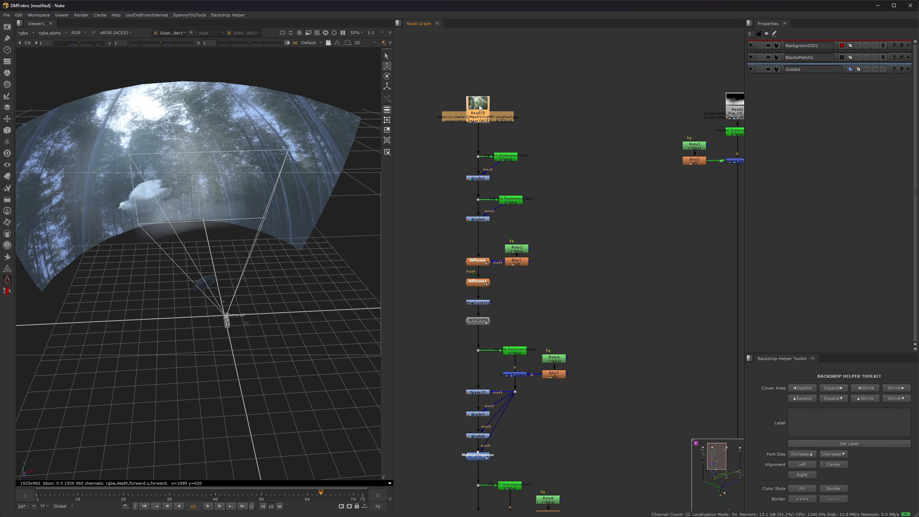
{"action": "key", "text": "1"}
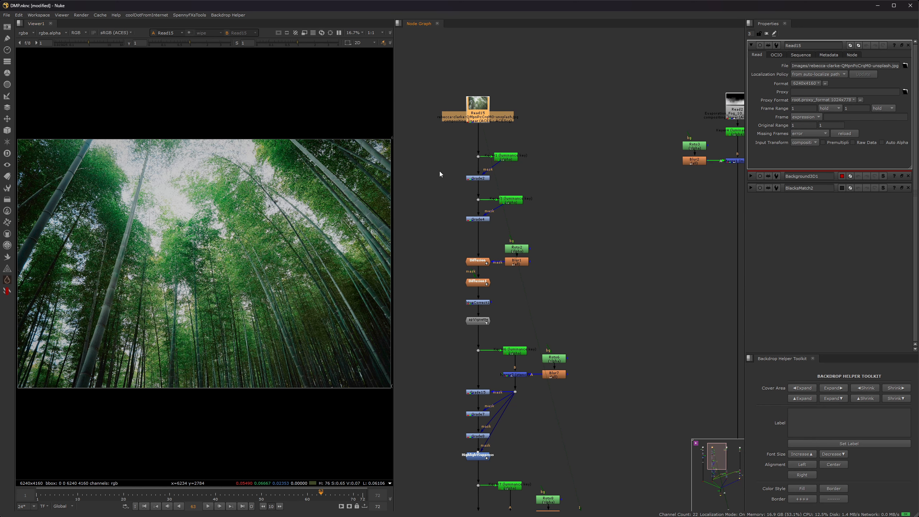
Compare the stone lantern reference image with the Read15 bamboo photo in the viewer
{"action": "scroll", "coordinate": [439, 171], "scroll_direction": "down", "scroll_amount": 5}
{"action": "middle_click_drag", "start_coordinate": [440, 171], "coordinate": [567, 247]}
{"action": "left_click", "coordinate": [477, 201]}
{"action": "key", "text": "1"}
{"action": "left_click", "coordinate": [543, 202]}
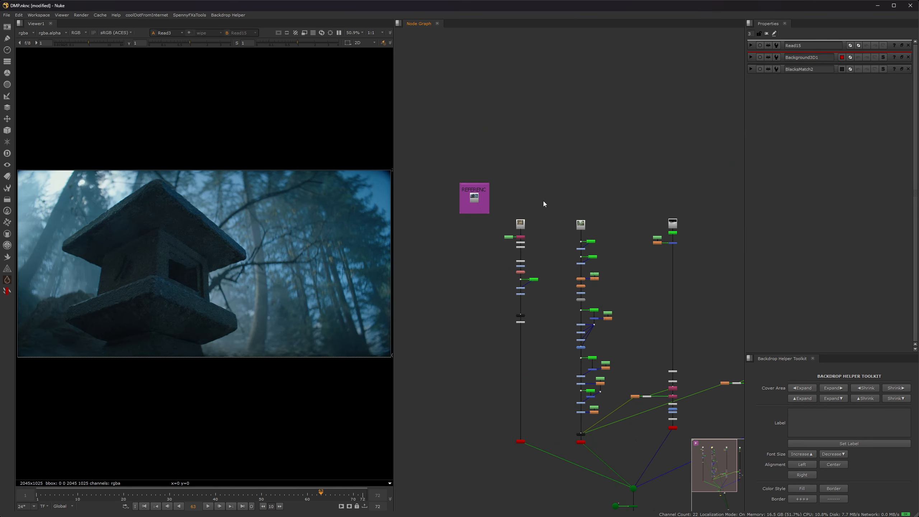
{"action": "key", "text": "2"}
View the bamboo branch's first color correction, Grade2, with its properties open
{"action": "scroll", "coordinate": [569, 244], "scroll_direction": "up", "scroll_amount": 8}
{"action": "middle_click_drag", "start_coordinate": [586, 275], "coordinate": [493, 202]}
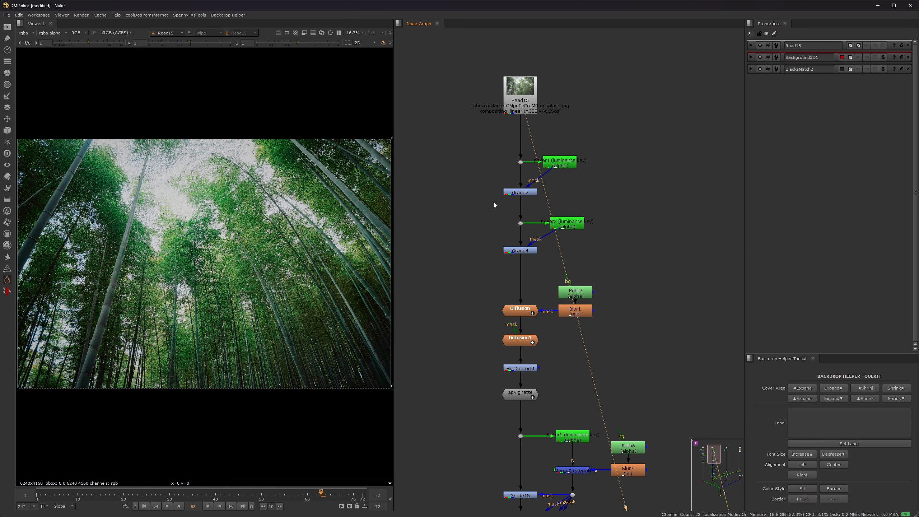
{"action": "scroll", "coordinate": [494, 201], "scroll_direction": "up", "scroll_amount": 1}
{"action": "double_click", "coordinate": [528, 196]}
{"action": "key", "text": "1"}
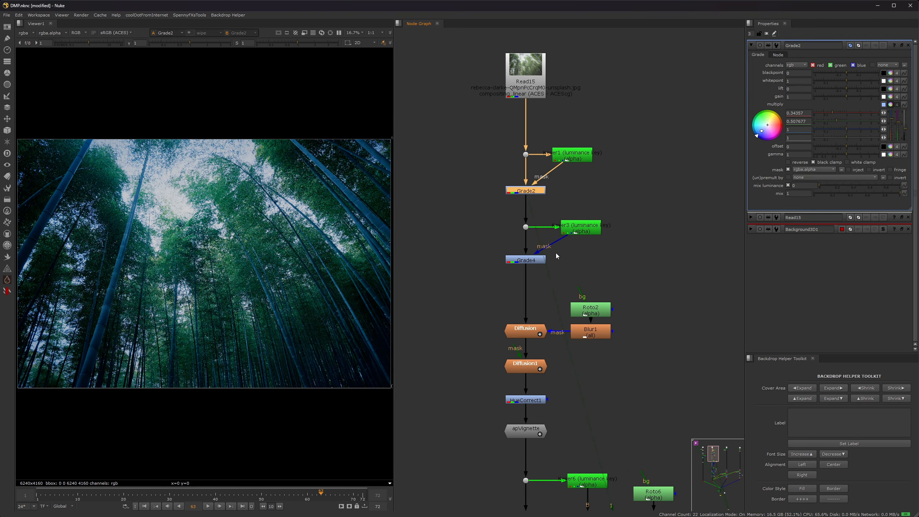
Open Keyer1's properties and inspect the alpha of the luminance key that masks Grade2
{"action": "middle_click_drag", "start_coordinate": [556, 256], "coordinate": [522, 176]}
{"action": "double_click", "coordinate": [553, 105]}
{"action": "key", "text": "1"}
{"action": "key", "text": "a"}
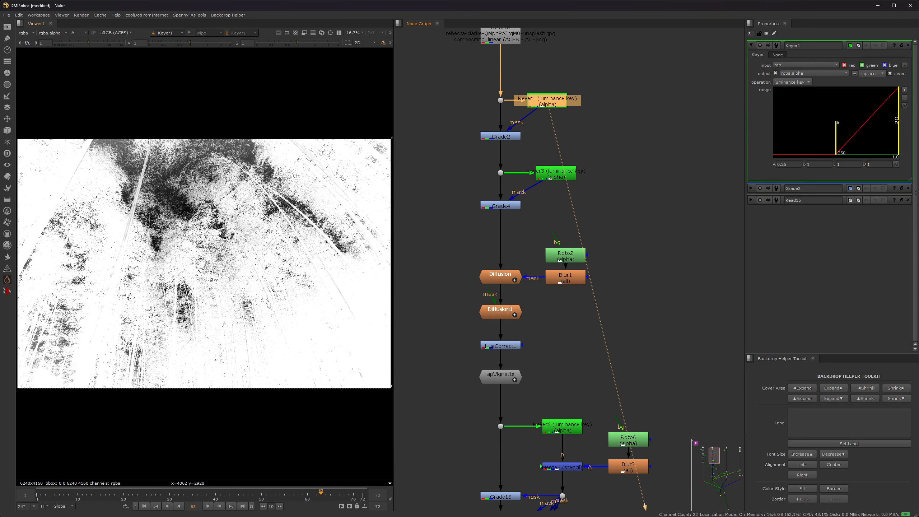
{"action": "key", "text": "a"}
View Grade2 with its properties open, and toggle it off and on repeatedly to compare the bamboo's color
{"action": "double_click", "coordinate": [502, 136]}
{"action": "key", "text": "1"}
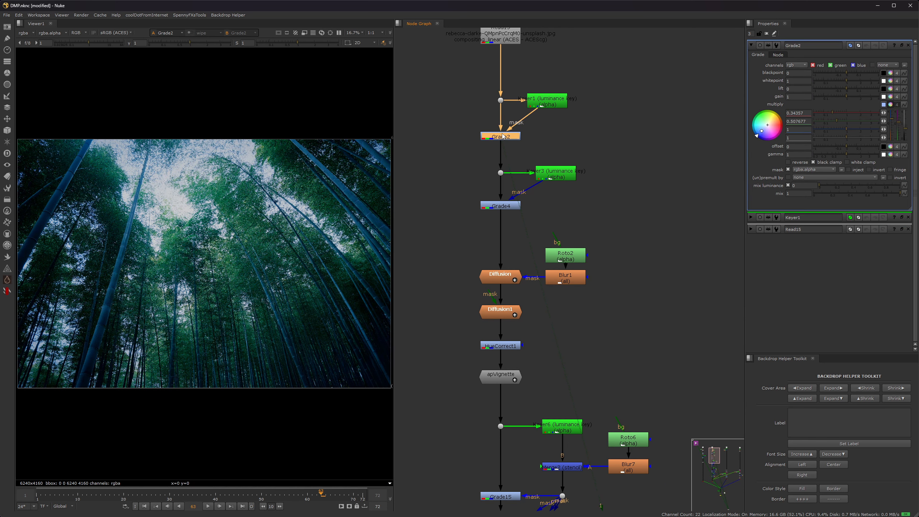
{"action": "key", "text": "d"}
{"action": "key", "text": "d"}
{"action": "key", "text": "d"}
{"action": "key", "text": "d"}
{"action": "key", "text": "d"}
{"action": "key", "text": "d"}
View Grade4 with its properties open, and toggle it off and on to compare its effect on the bamboo image
{"action": "double_click", "coordinate": [511, 206]}
{"action": "key", "text": "1"}
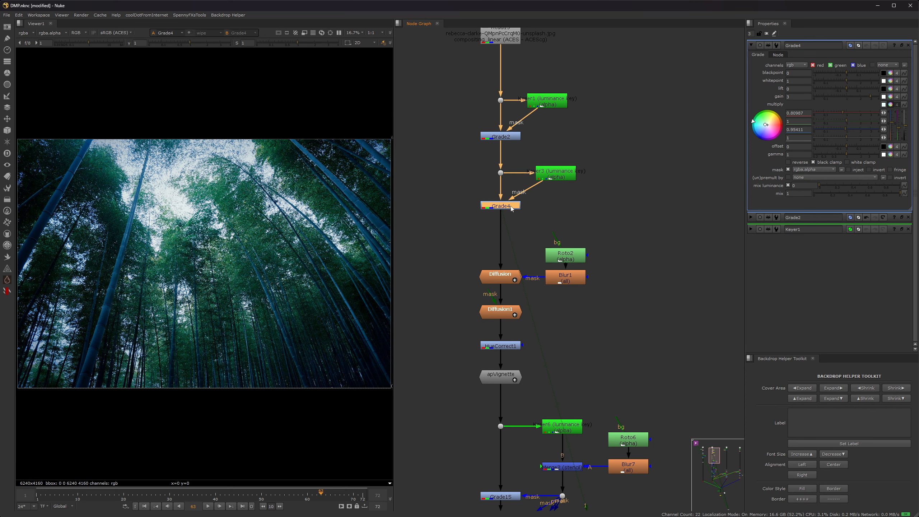
{"action": "key", "text": "d"}
{"action": "key", "text": "d"}
{"action": "key", "text": "d"}
{"action": "key", "text": "d"}
View the outputs of the Diffusion and Diffusion1 nodes in turn, opening each node's properties
{"action": "middle_click_drag", "start_coordinate": [521, 237], "coordinate": [484, 104]}
{"action": "double_click", "coordinate": [466, 145]}
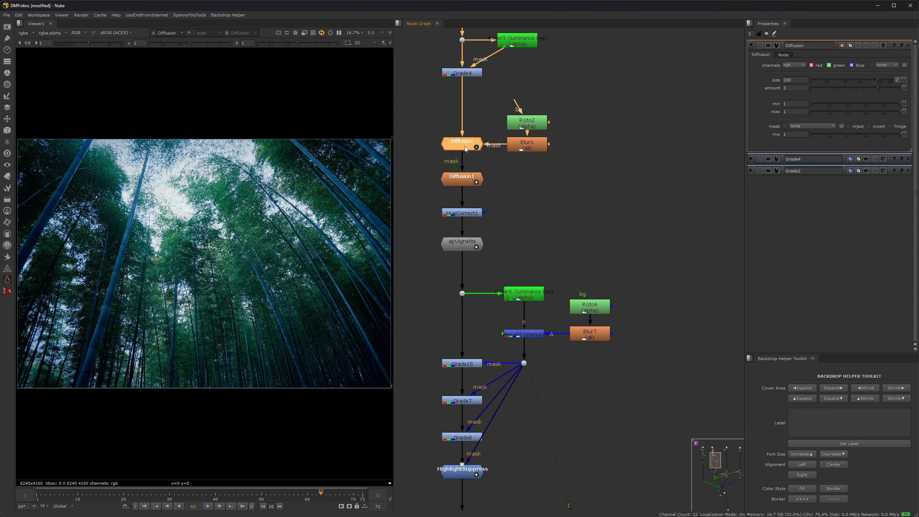
{"action": "key", "text": "1"}
{"action": "double_click", "coordinate": [463, 181]}
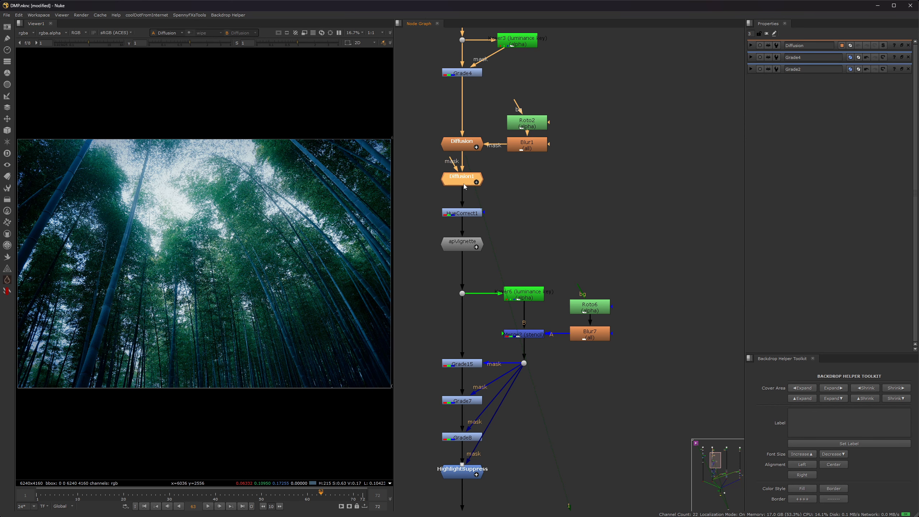
{"action": "key", "text": "1"}
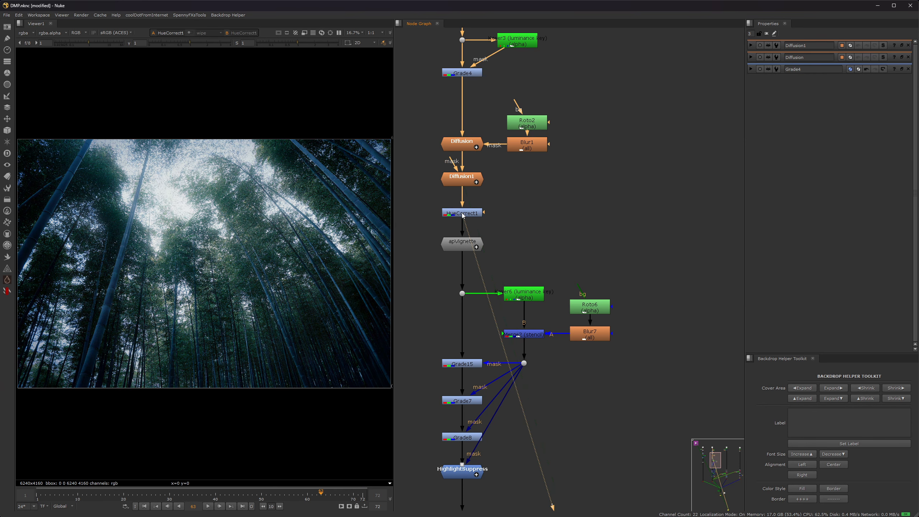
View HueCorrect1 with its properties open, and toggle it off and on to compare the bamboo's green saturation
{"action": "double_click", "coordinate": [462, 214]}
{"action": "key", "text": "1"}
{"action": "key", "text": "d"}
{"action": "key", "text": "d"}
{"action": "key", "text": "d"}
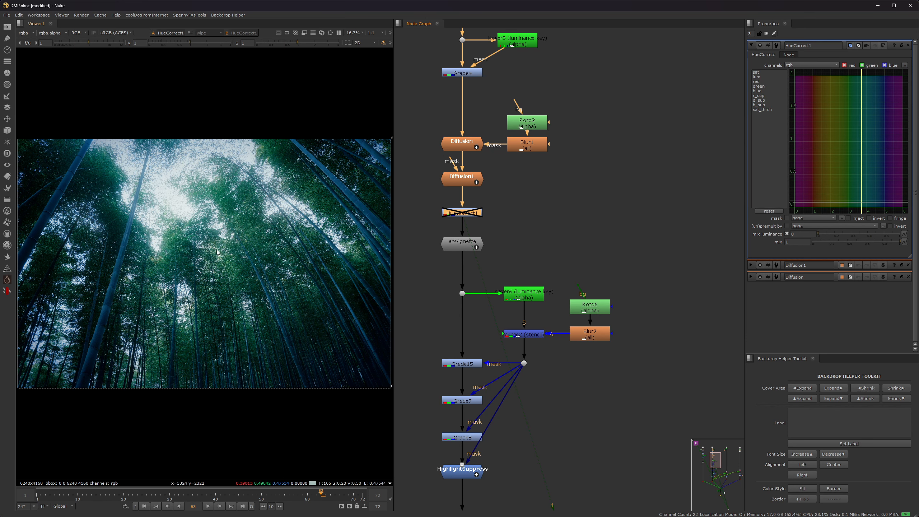
{"action": "key", "text": "d"}
View apVignette's output fitted in the viewer with its properties open, raise the viewer gain to 7.5, and toggle the node off and on
{"action": "double_click", "coordinate": [454, 248]}
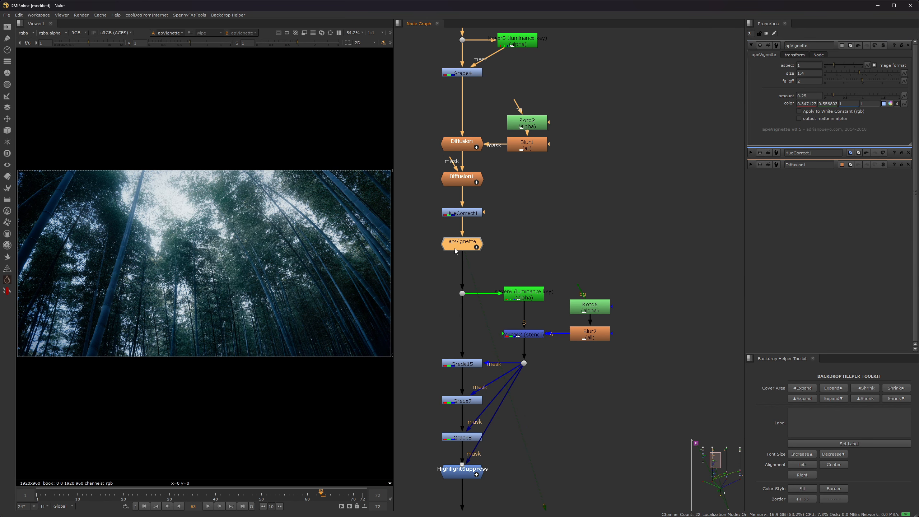
{"action": "key", "text": "1"}
{"action": "key", "text": "f"}
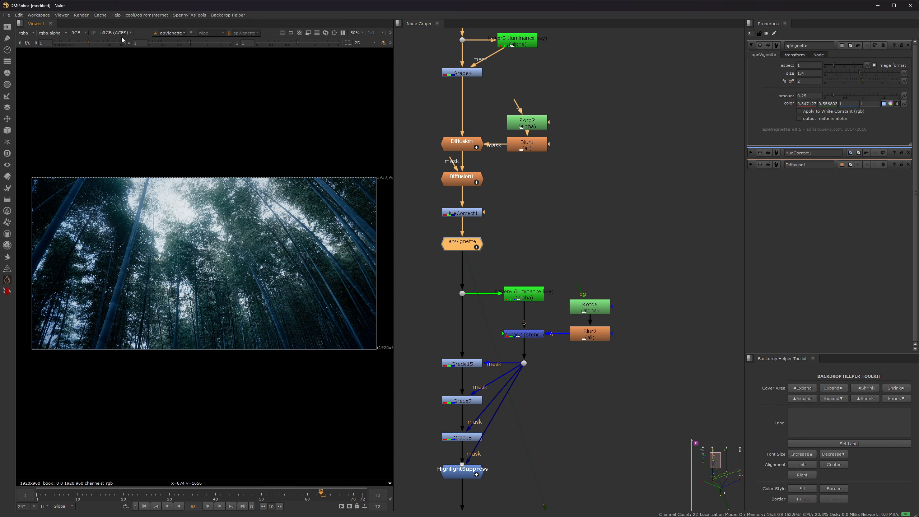
{"action": "left_click_drag", "start_coordinate": [120, 45], "coordinate": [105, 45]}
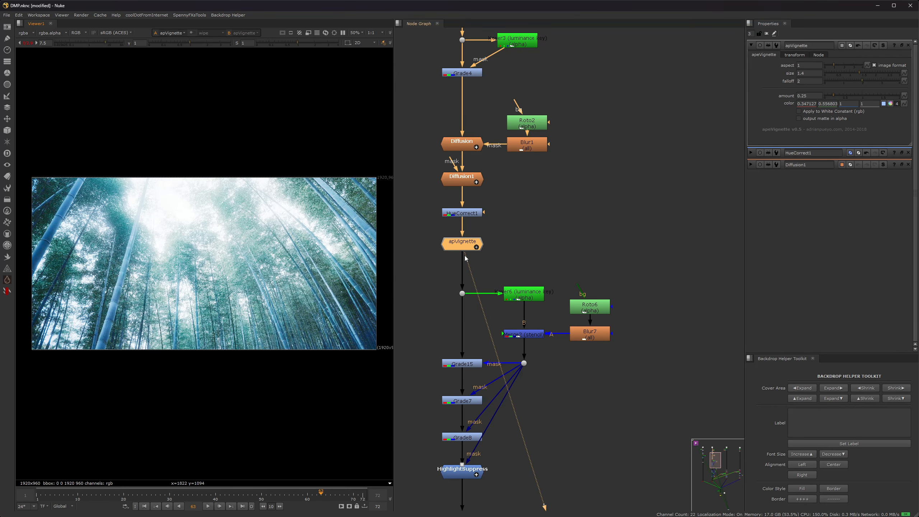
{"action": "key", "text": "d"}
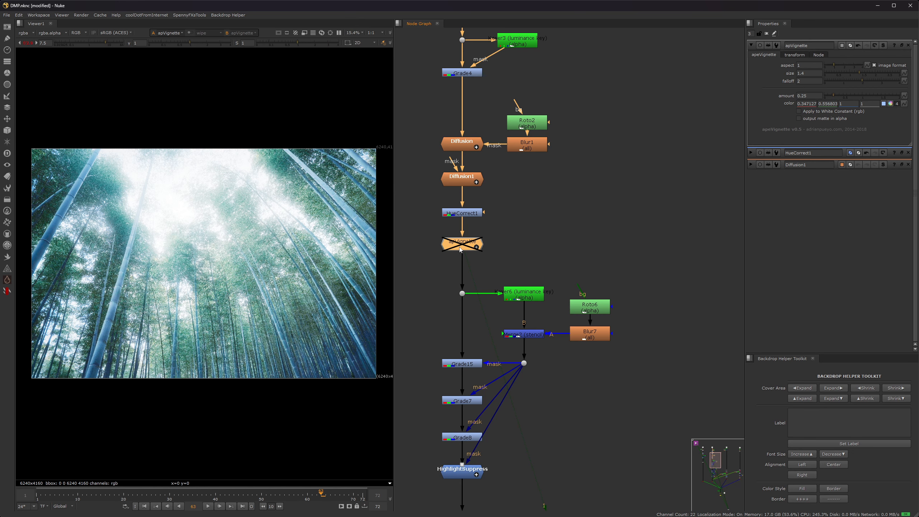
{"action": "key", "text": "d"}
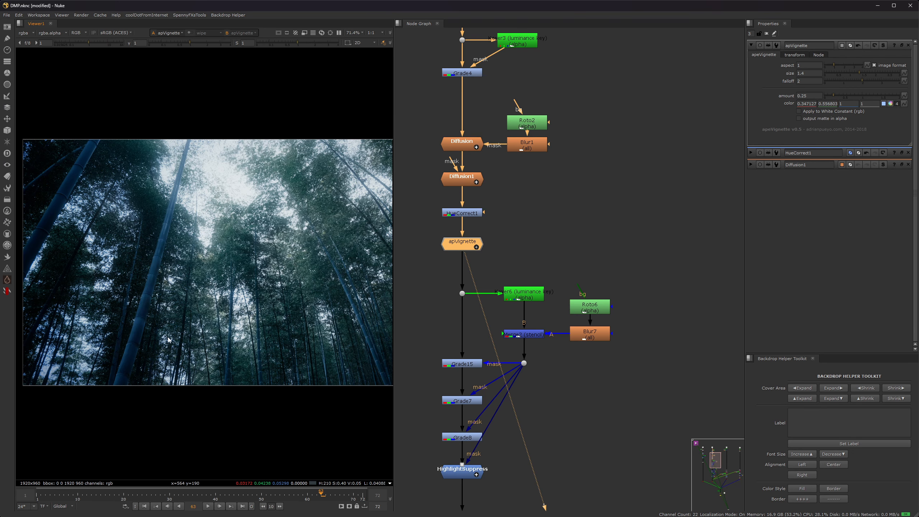
Try a different vignette amount on apVignette and undo the change
{"action": "key", "text": "f"}
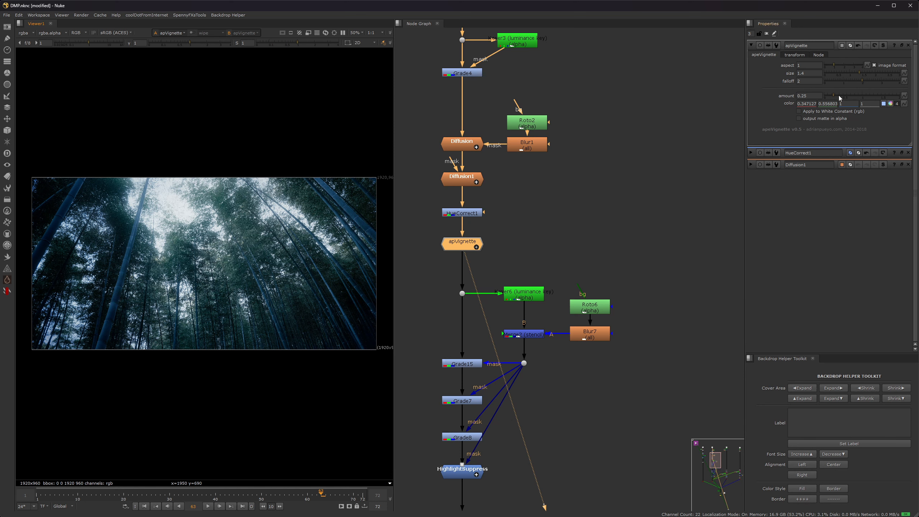
{"action": "left_click_drag", "start_coordinate": [875, 96], "coordinate": [903, 95]}
{"action": "key", "text": "ctrl+z"}
Toggle apVignette off and on repeatedly to compare the bamboo image with and without the vignette
{"action": "key", "text": "d"}
{"action": "key", "text": "d"}
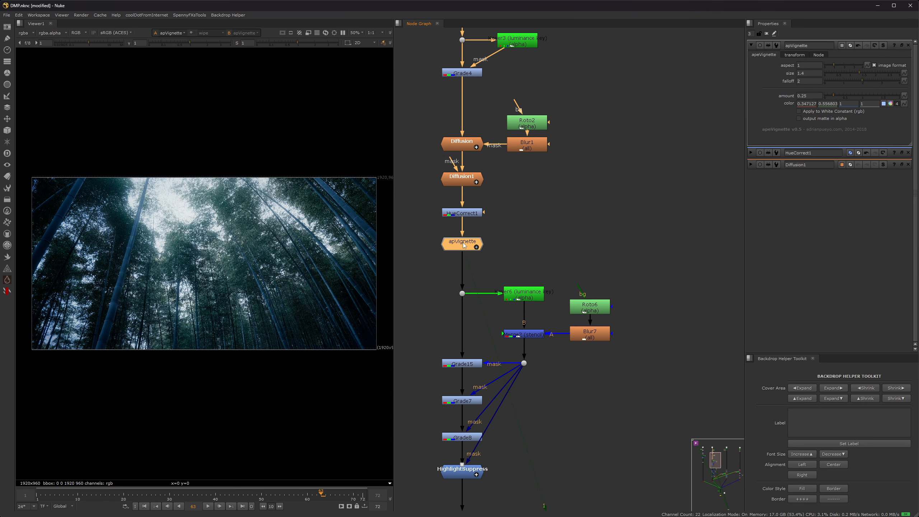
{"action": "key", "text": "d"}
{"action": "key", "text": "d"}
{"action": "key", "text": "d"}
{"action": "key", "text": "d"}
View the outputs of Grade15, Keyer6 and the stencil Merge2 in turn, opening Merge2's properties
{"action": "middle_click_drag", "start_coordinate": [486, 296], "coordinate": [515, 139]}
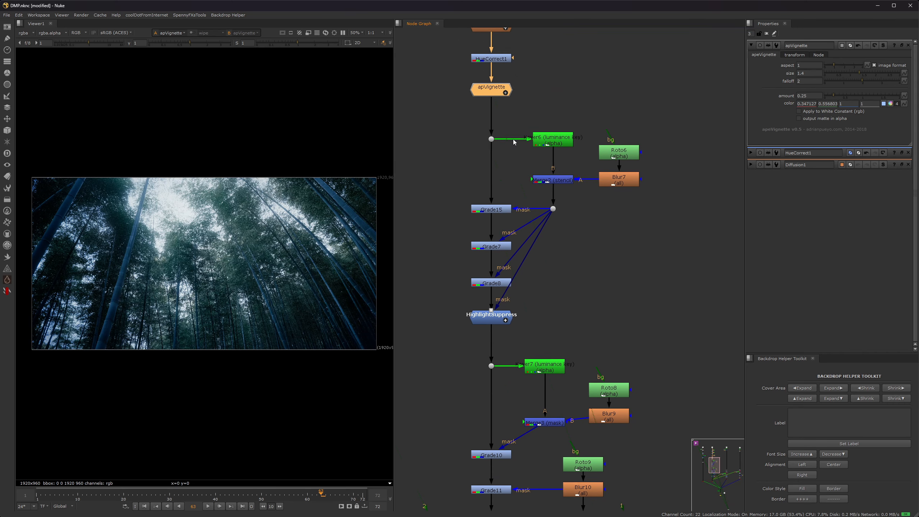
{"action": "left_click", "coordinate": [496, 207]}
{"action": "key", "text": "1"}
{"action": "left_click", "coordinate": [560, 143]}
{"action": "key", "text": "1"}
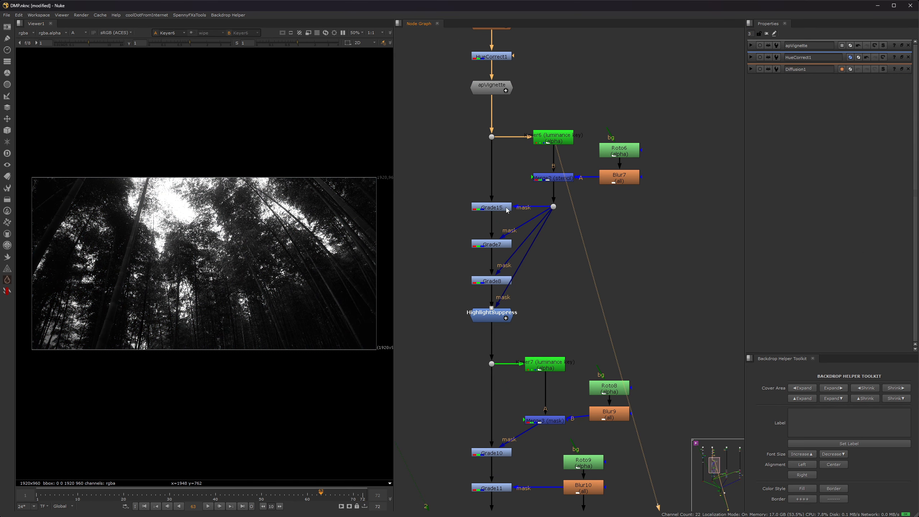
{"action": "left_click", "coordinate": [548, 178]}
{"action": "key", "text": "1"}
{"action": "double_click", "coordinate": [548, 178]}
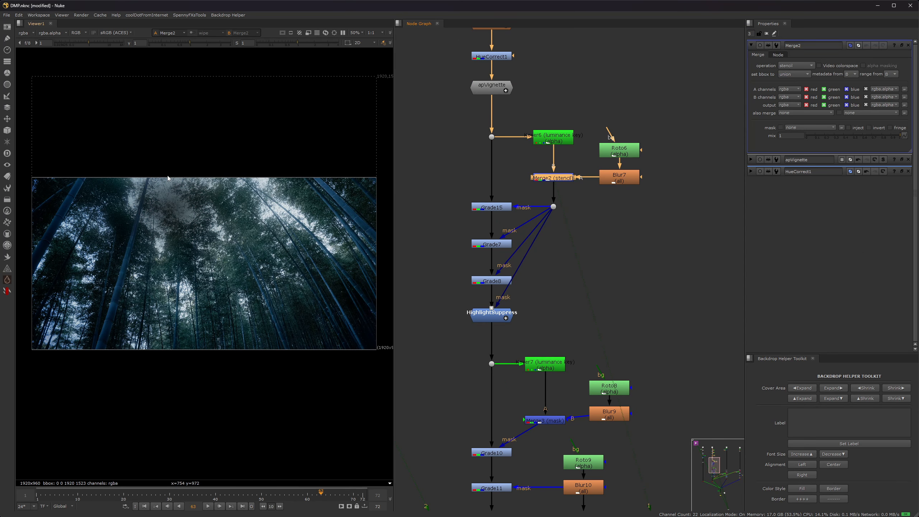
View Grade15 and HighlightSuppress to examine the masked grades, and switch between the two viewer inputs to compare
{"action": "left_click", "coordinate": [498, 206]}
{"action": "key", "text": "1"}
{"action": "left_click_drag", "start_coordinate": [458, 192], "coordinate": [546, 311]}
{"action": "key", "text": "1"}
{"action": "left_click", "coordinate": [540, 302]}
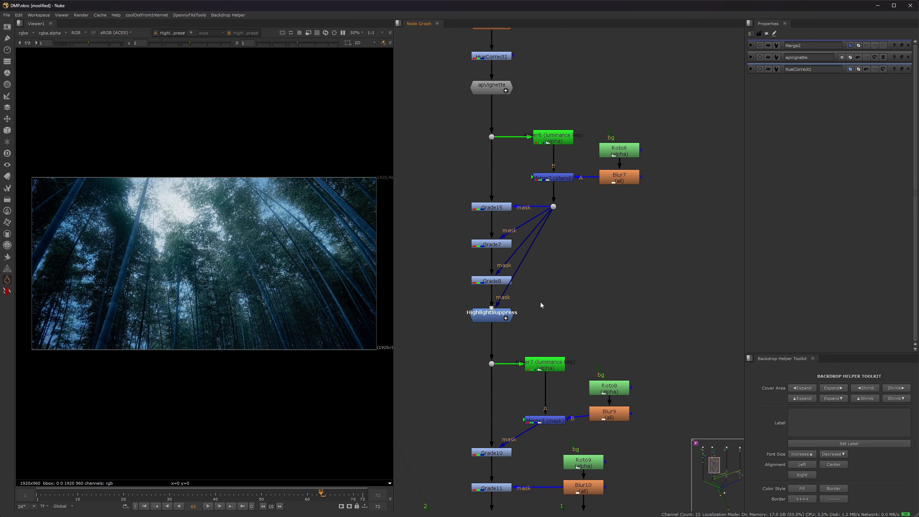
{"action": "scroll", "coordinate": [540, 301], "scroll_direction": "down", "scroll_amount": 3}
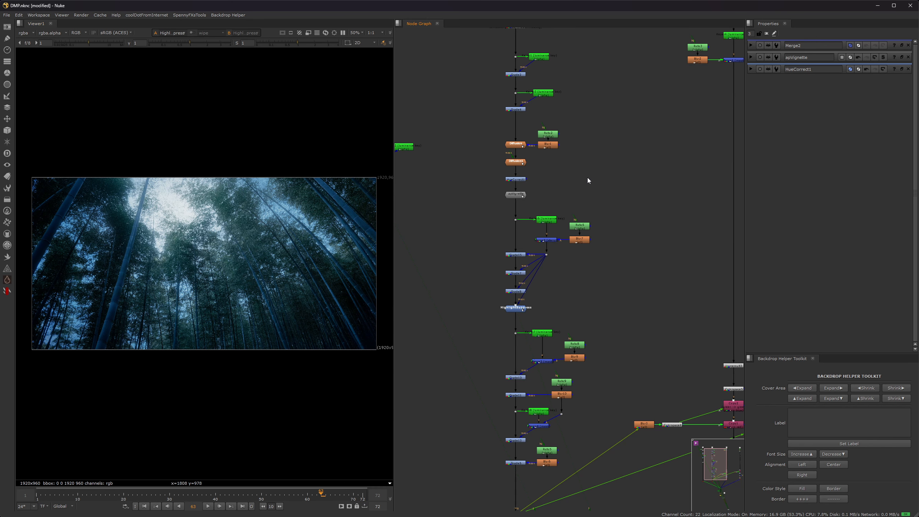
{"action": "key", "text": "2"}
{"action": "key", "text": "1"}
View Grade10 with its properties open, and compare the misty bamboo with the stone lantern reference in the second viewer input
{"action": "middle_click_drag", "start_coordinate": [538, 377], "coordinate": [520, 196]}
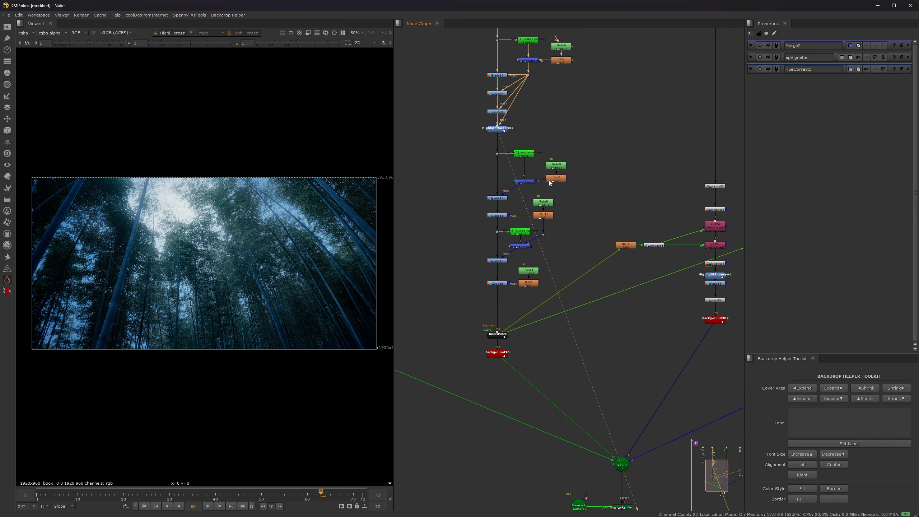
{"action": "scroll", "coordinate": [520, 196], "scroll_direction": "up", "scroll_amount": 5}
{"action": "left_click", "coordinate": [478, 200]}
{"action": "key", "text": "1"}
{"action": "double_click", "coordinate": [478, 199]}
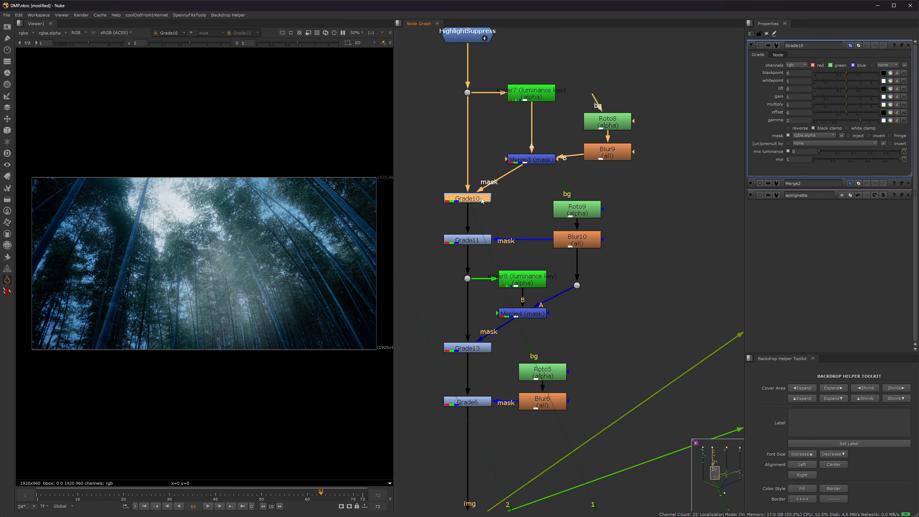
{"action": "left_click", "coordinate": [521, 196]}
{"action": "key", "text": "2"}
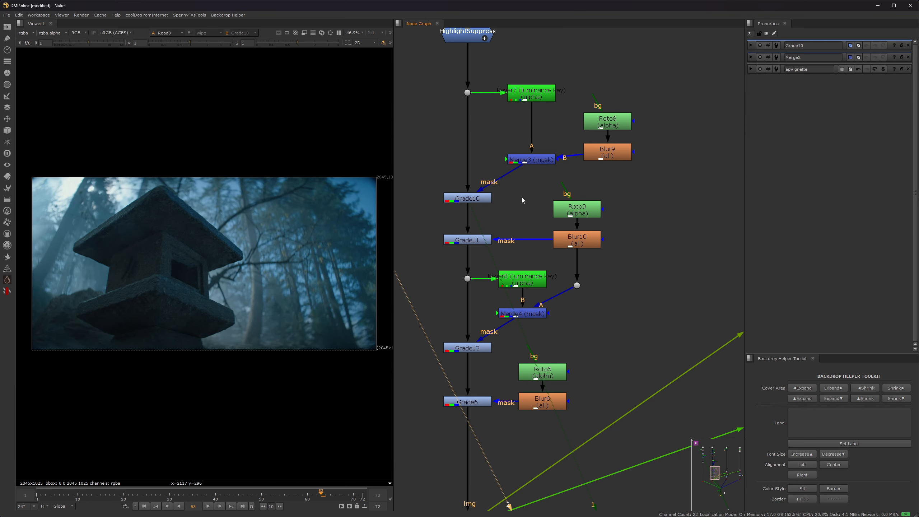
{"action": "key", "text": "1"}
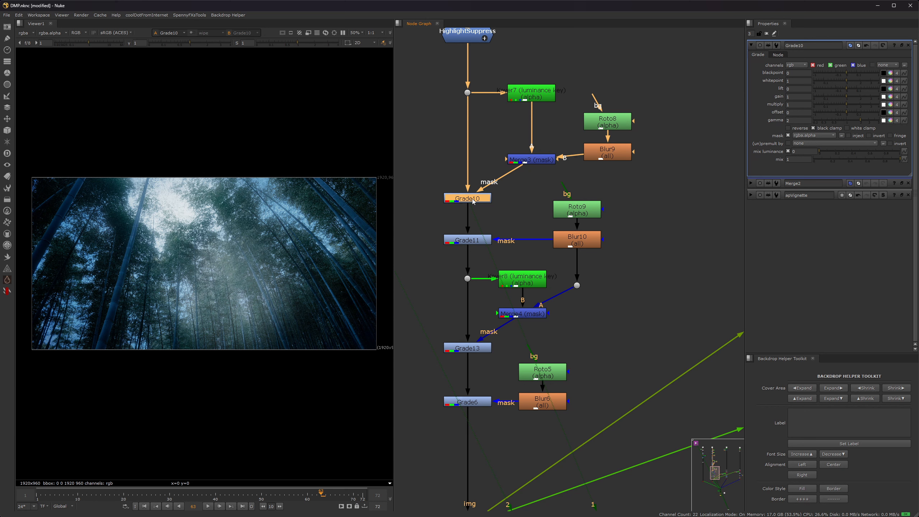
View the outputs of Grade11, Grade13 and Grade6 in turn to examine how the light haze is built up
{"action": "left_click", "coordinate": [474, 242], "text": "ctrl+shift"}
{"action": "middle_click_drag", "start_coordinate": [475, 242], "coordinate": [475, 163]}
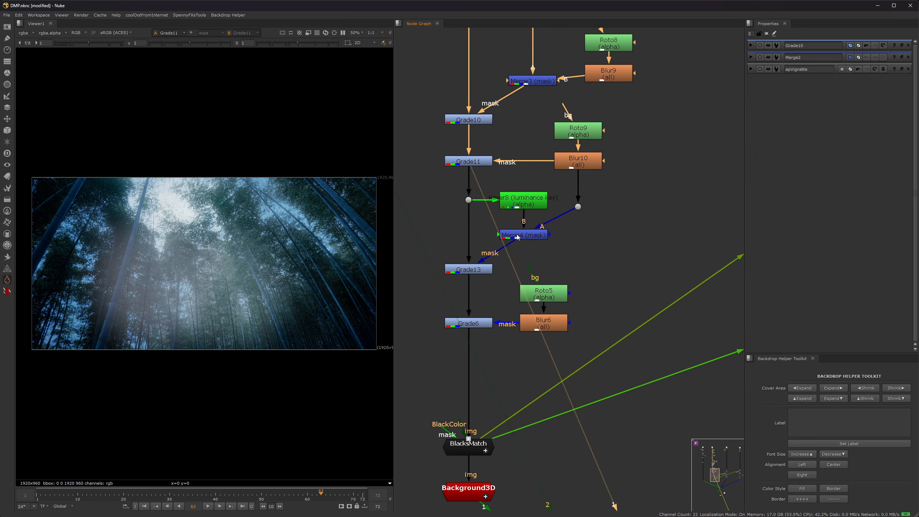
{"action": "left_click", "coordinate": [472, 272], "text": "ctrl+shift"}
{"action": "middle_click_drag", "start_coordinate": [503, 340], "coordinate": [493, 258]}
{"action": "scroll", "coordinate": [492, 258], "scroll_direction": "down", "scroll_amount": 2}
{"action": "left_click", "coordinate": [480, 248], "text": "ctrl+shift"}
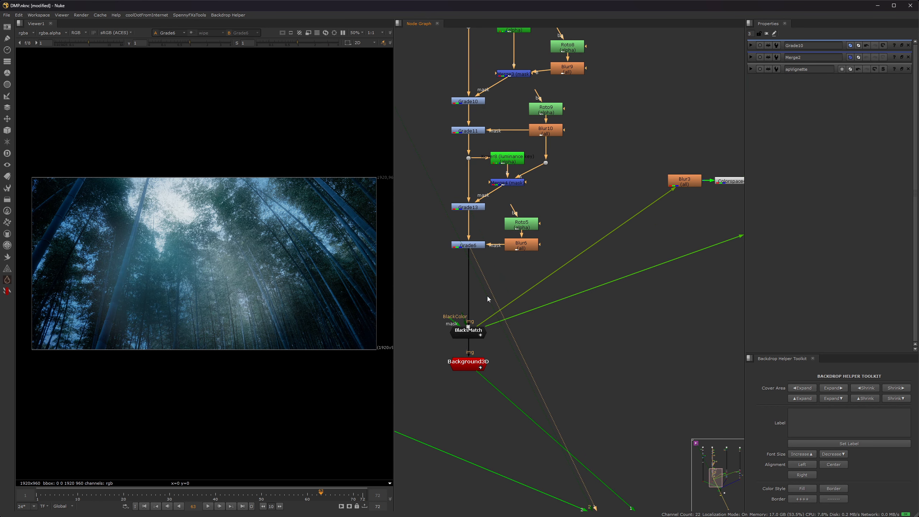
View BlacksMatch and the Background3D node, and orbit the 3D view around the curved bamboo card
{"action": "left_click", "coordinate": [470, 336]}
{"action": "left_click", "coordinate": [470, 335], "text": "ctrl+shift"}
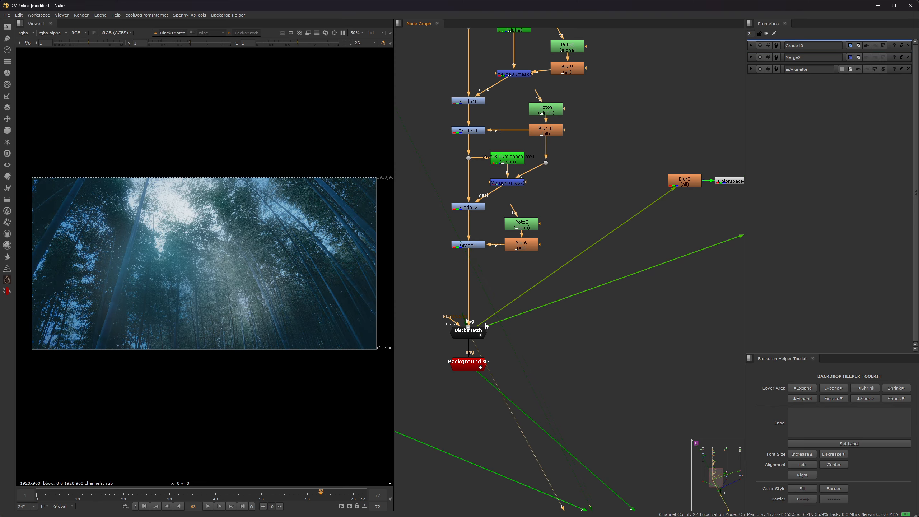
{"action": "left_click", "coordinate": [464, 368], "text": "ctrl+shift"}
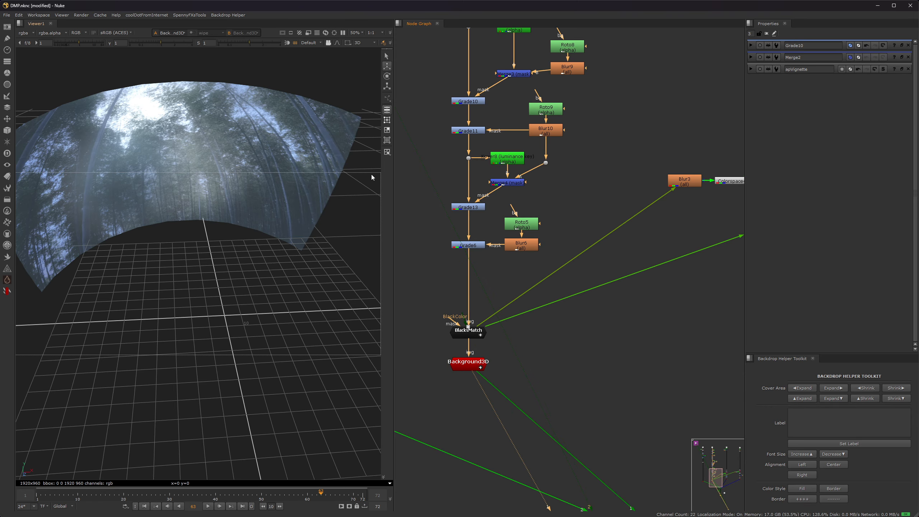
{"action": "left_click_drag", "start_coordinate": [288, 268], "coordinate": [275, 224], "text": "ctrl"}
Highlight the bamboo grading branch in the node graph and clear the selection
{"action": "scroll", "coordinate": [498, 288], "scroll_direction": "down", "scroll_amount": 4}
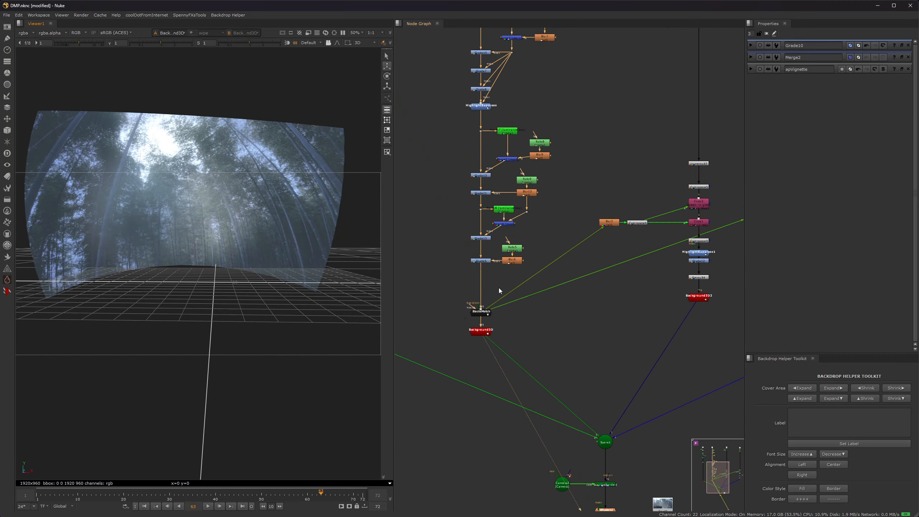
{"action": "middle_click_drag", "start_coordinate": [492, 173], "coordinate": [496, 298]}
{"action": "left_click_drag", "start_coordinate": [457, 56], "coordinate": [499, 424]}
{"action": "left_click", "coordinate": [565, 411]}
{"action": "middle_click_drag", "start_coordinate": [566, 411], "coordinate": [547, 349]}
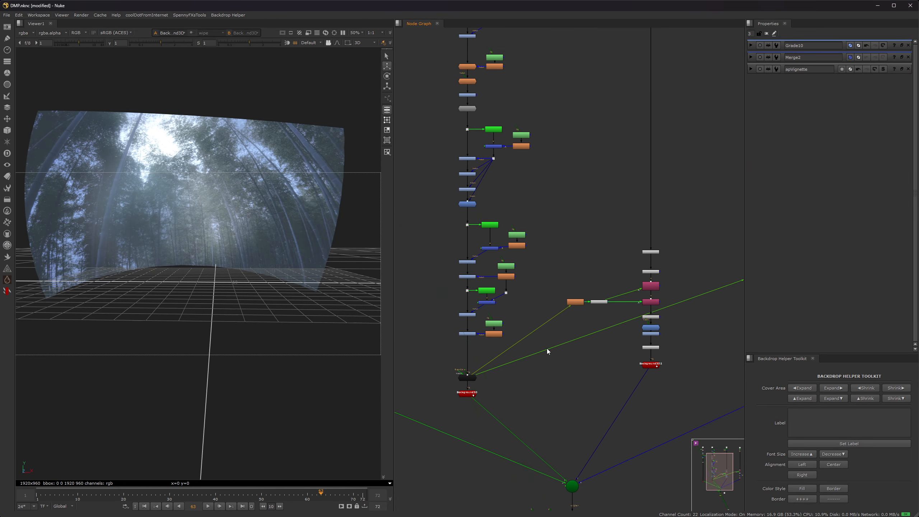
View the smoke footage in Read2 and its masked result in Merge1
{"action": "scroll", "coordinate": [594, 347], "scroll_direction": "down", "scroll_amount": 5}
{"action": "middle_click_drag", "start_coordinate": [615, 380], "coordinate": [560, 408]}
{"action": "scroll", "coordinate": [559, 410], "scroll_direction": "up", "scroll_amount": 4}
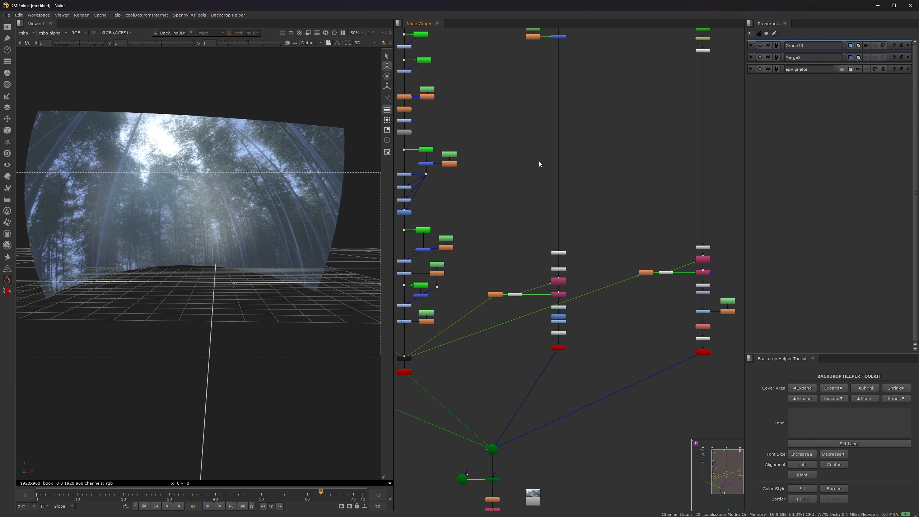
{"action": "middle_click_drag", "start_coordinate": [562, 46], "coordinate": [567, 195]}
{"action": "key", "text": "1"}
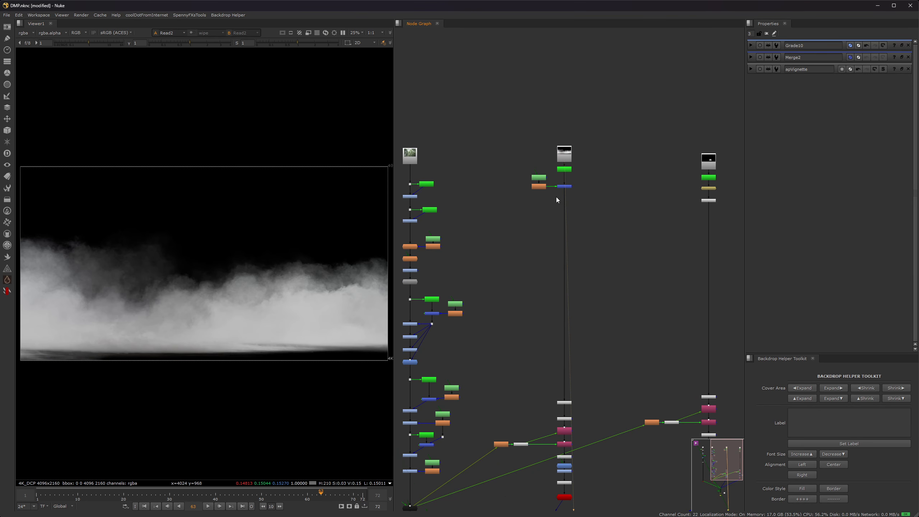
{"action": "left_click", "coordinate": [561, 186]}
{"action": "key", "text": "1"}
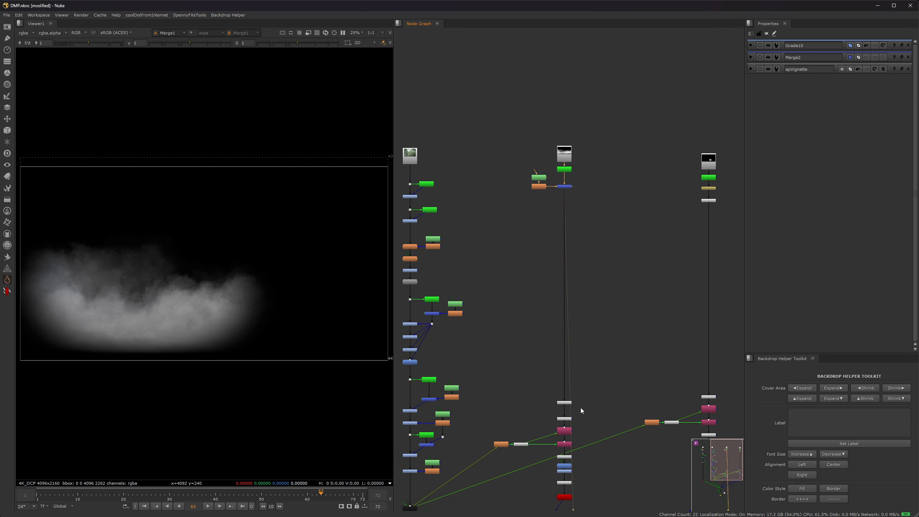
View the outputs of Copy1, Colorspace6 and Premult4 in turn to examine the smoke's colour transfer
{"action": "middle_click_drag", "start_coordinate": [580, 408], "coordinate": [567, 254]}
{"action": "scroll", "coordinate": [567, 254], "scroll_direction": "up", "scroll_amount": 5}
{"action": "left_click", "coordinate": [559, 373]}
{"action": "key", "text": "1"}
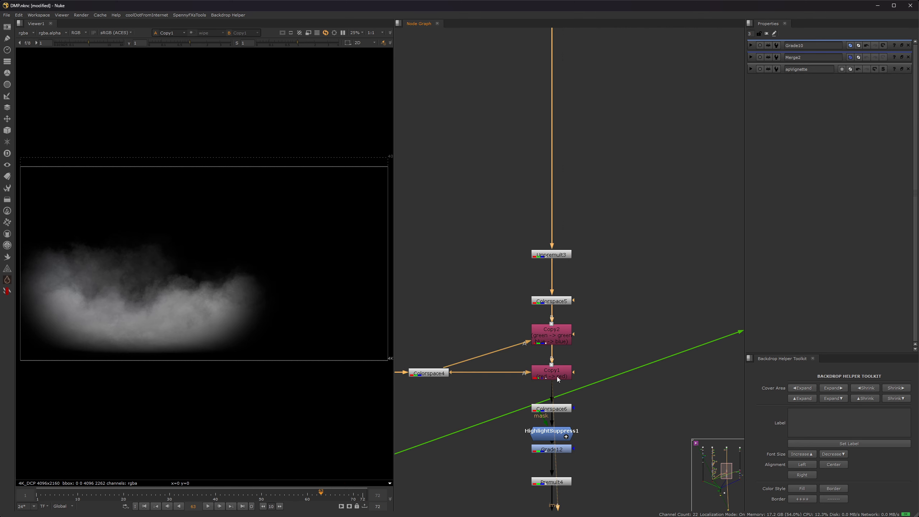
{"action": "middle_click_drag", "start_coordinate": [557, 376], "coordinate": [603, 303]}
{"action": "left_click", "coordinate": [602, 334]}
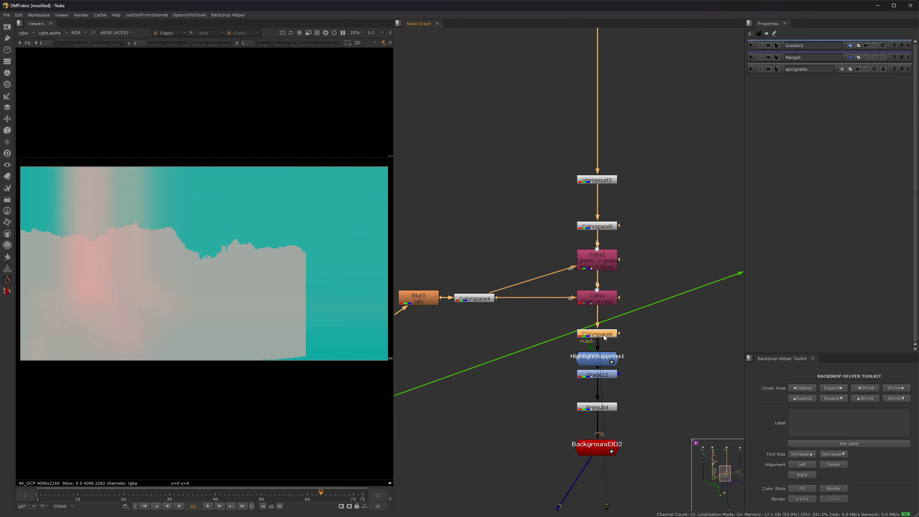
{"action": "key", "text": "1"}
{"action": "left_click", "coordinate": [608, 406]}
{"action": "key", "text": "1"}
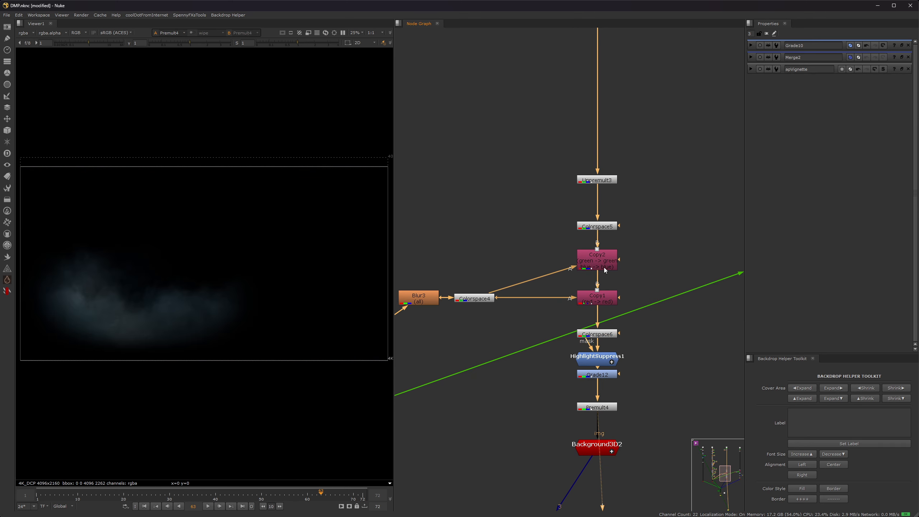
Toggle Copy2 and Copy1 off and on together to compare their effect on the smoke's colour
{"action": "left_click_drag", "start_coordinate": [649, 242], "coordinate": [517, 324]}
{"action": "key", "text": "d"}
{"action": "key", "text": "d"}
{"action": "middle_click_drag", "start_coordinate": [603, 319], "coordinate": [559, 267]}
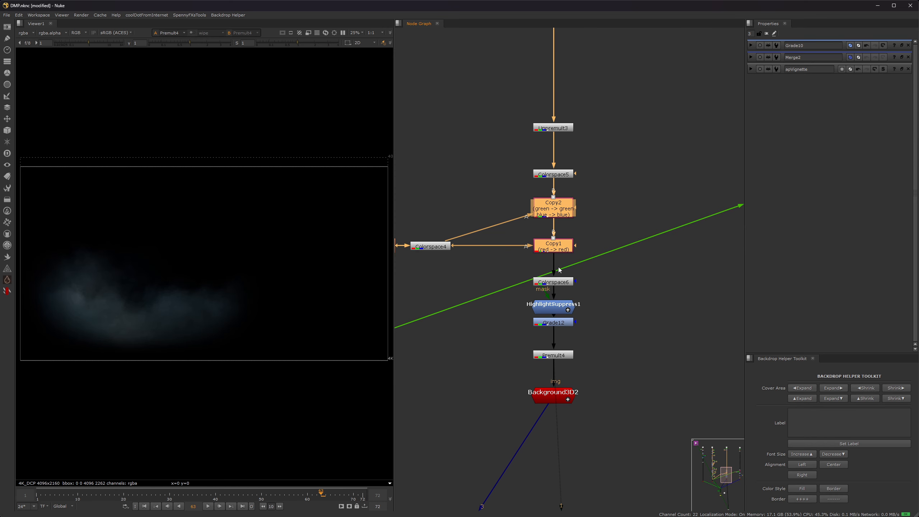
Toggle HighlightSuppress1 and Grade12 off and on in turn to compare their effects on the premultiplied smoke
{"action": "left_click", "coordinate": [555, 307]}
{"action": "key", "text": "d"}
{"action": "key", "text": "d"}
{"action": "left_click", "coordinate": [557, 324]}
{"action": "key", "text": "d"}
{"action": "key", "text": "d"}
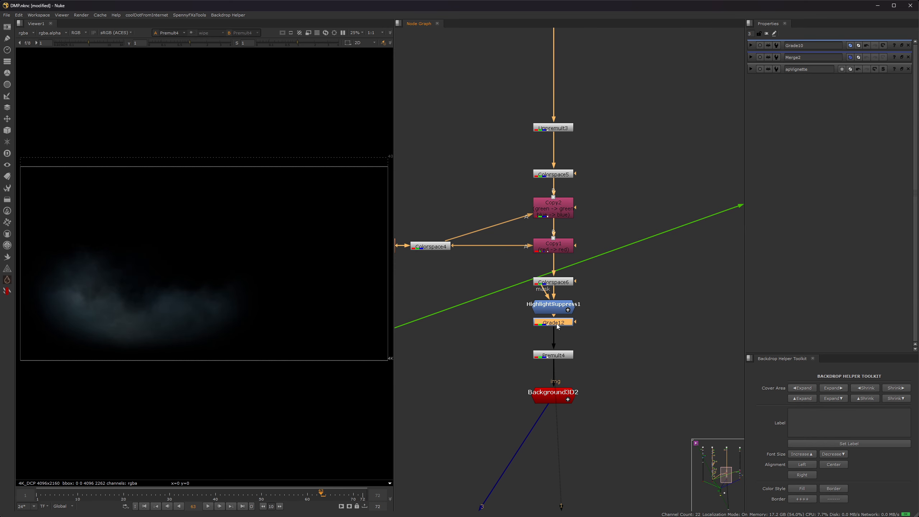
View Background3D2 to examine the smoke card's placement in 3D space
{"action": "middle_click_drag", "start_coordinate": [577, 368], "coordinate": [570, 251]}
{"action": "left_click", "coordinate": [546, 276]}
{"action": "key", "text": "1"}
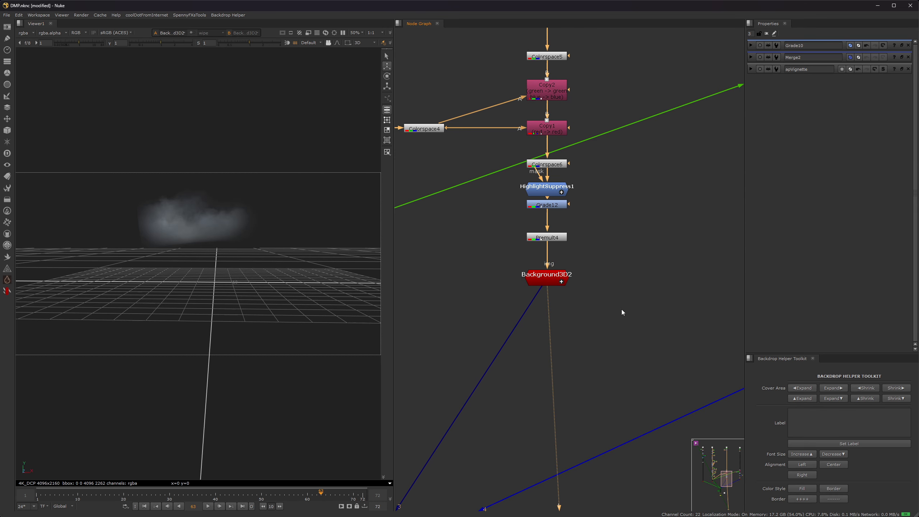
View the unpremultiplied footage and the Premult3 output of the second smoke branch
{"action": "scroll", "coordinate": [622, 312], "scroll_direction": "down", "scroll_amount": 6}
{"action": "scroll", "coordinate": [603, 231], "scroll_direction": "up", "scroll_amount": 8}
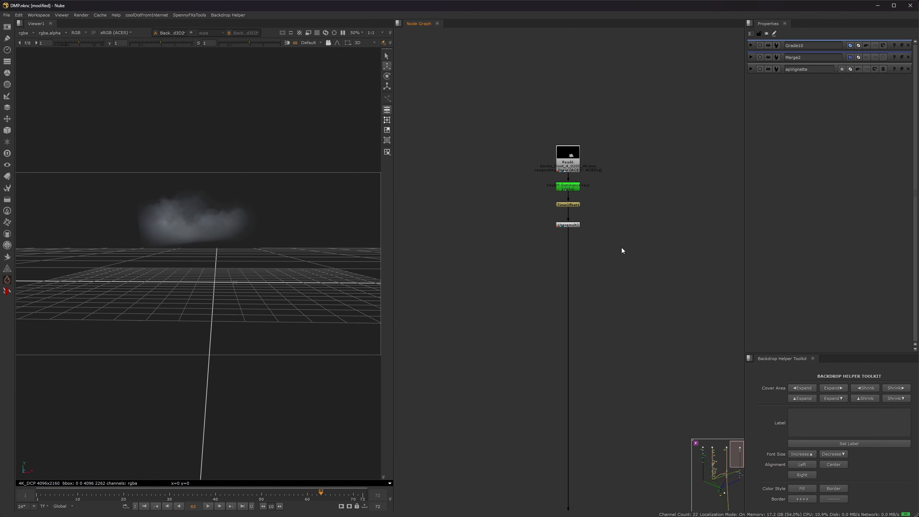
{"action": "left_click", "coordinate": [567, 225]}
{"action": "key", "text": "1"}
{"action": "scroll", "coordinate": [592, 256], "scroll_direction": "down", "scroll_amount": 1}
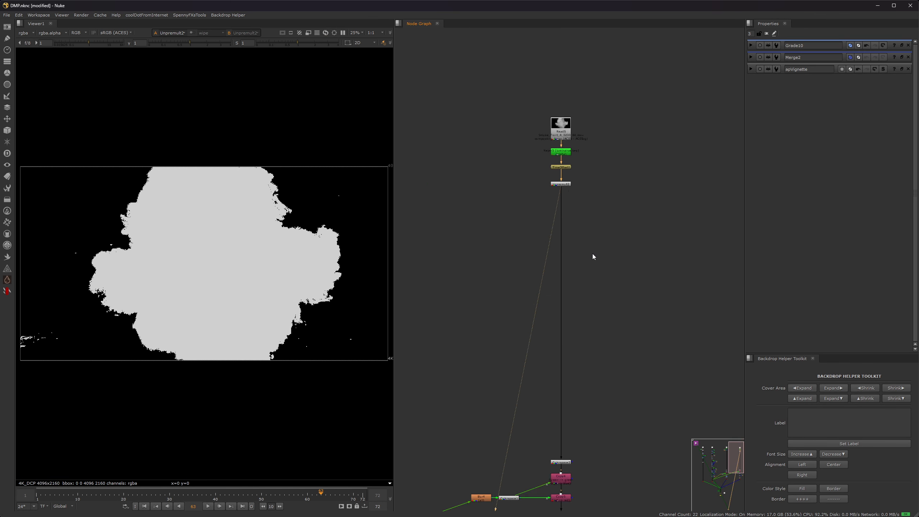
{"action": "scroll", "coordinate": [592, 256], "scroll_direction": "down", "scroll_amount": 3}
{"action": "scroll", "coordinate": [566, 306], "scroll_direction": "up", "scroll_amount": 3}
{"action": "left_click", "coordinate": [564, 363]}
{"action": "key", "text": "1"}
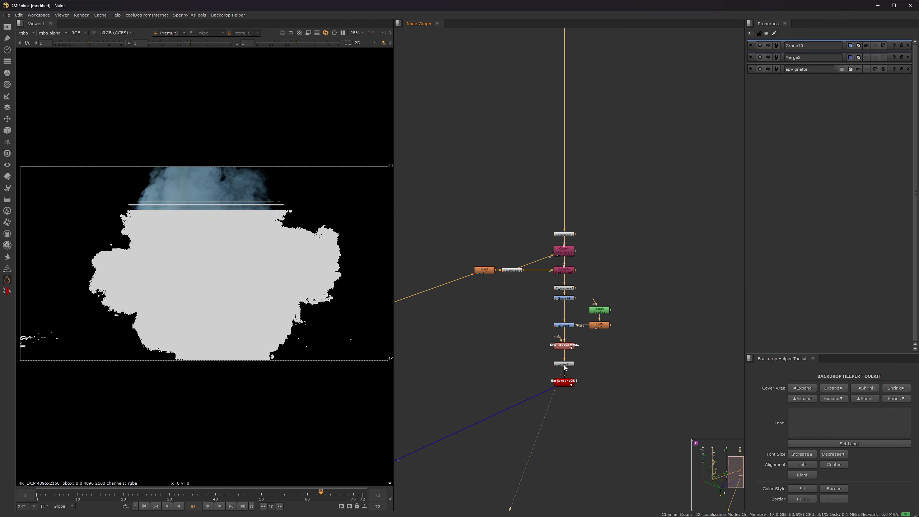
Toggle nodes in the second smoke branch off and on to compare their effects on the Premult3 output
{"action": "scroll", "coordinate": [586, 273], "scroll_direction": "up", "scroll_amount": 1}
{"action": "key", "text": "d"}
{"action": "key", "text": "d"}
{"action": "key", "text": "d"}
{"action": "key", "text": "d"}
{"action": "left_click_drag", "start_coordinate": [592, 232], "coordinate": [588, 356]}
{"action": "left_click", "coordinate": [604, 281]}
{"action": "scroll", "coordinate": [579, 315], "scroll_direction": "up", "scroll_amount": 2}
{"action": "key", "text": "d"}
{"action": "key", "text": "d"}
Toggle the node directly above Premult3 off and on to compare its effect on the smoke
{"action": "middle_click_drag", "start_coordinate": [589, 391], "coordinate": [632, 284]}
{"action": "scroll", "coordinate": [632, 284], "scroll_direction": "down", "scroll_amount": 2}
{"action": "left_click", "coordinate": [610, 276]}
{"action": "key", "text": "d"}
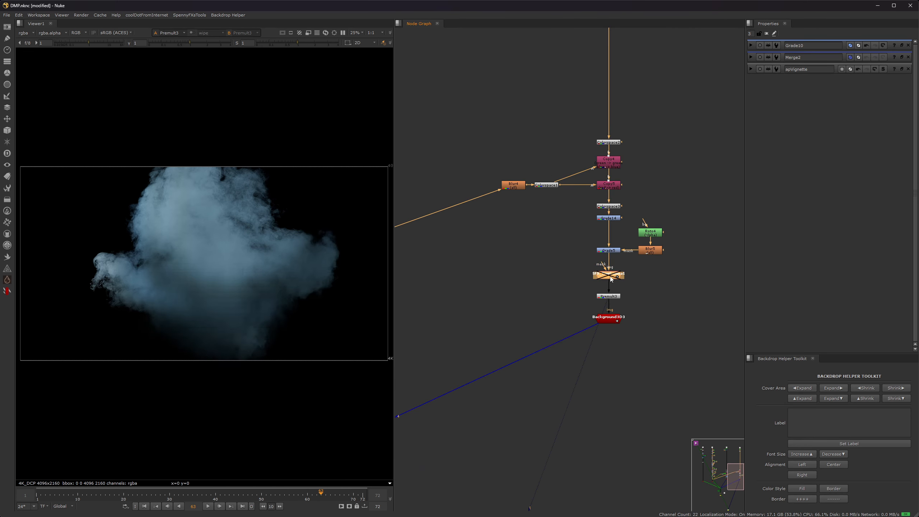
{"action": "key", "text": "d"}
View the scanline render node in 3D and adjust the view to examine the bamboo card, smoke and projection camera
{"action": "middle_click_drag", "start_coordinate": [507, 360], "coordinate": [676, 249]}
{"action": "scroll", "coordinate": [676, 250], "scroll_direction": "down", "scroll_amount": 3}
{"action": "left_click", "coordinate": [531, 356]}
{"action": "key", "text": "1"}
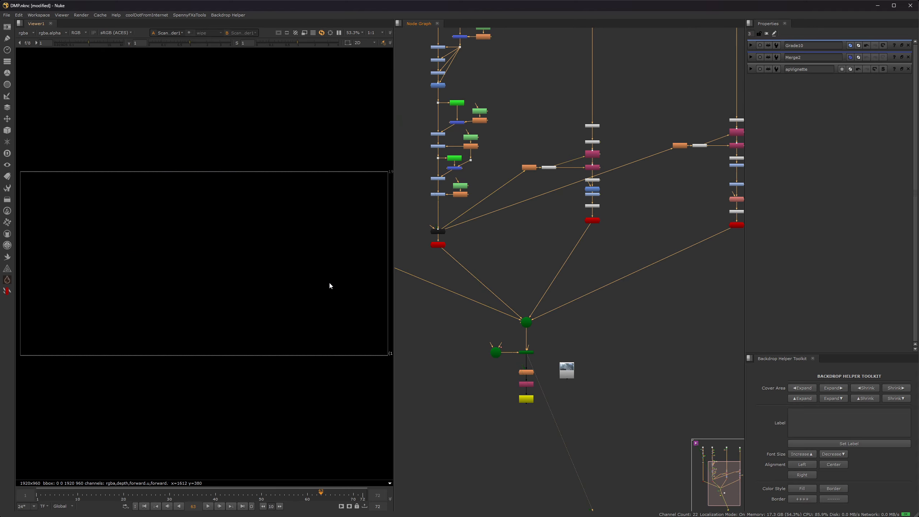
{"action": "key", "text": "Tab"}
{"action": "right_click_drag", "start_coordinate": [252, 278], "coordinate": [214, 308], "text": "alt"}
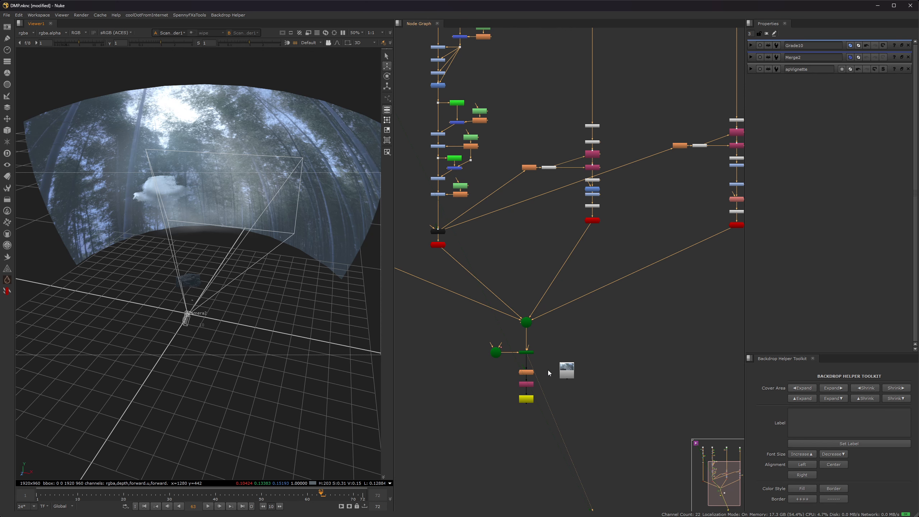
Move the Read1 node with the rendered dmp_forest sequence farther from the Write1 render chain
{"action": "scroll", "coordinate": [548, 370], "scroll_direction": "up", "scroll_amount": 3}
{"action": "left_click_drag", "start_coordinate": [576, 372], "coordinate": [622, 354]}
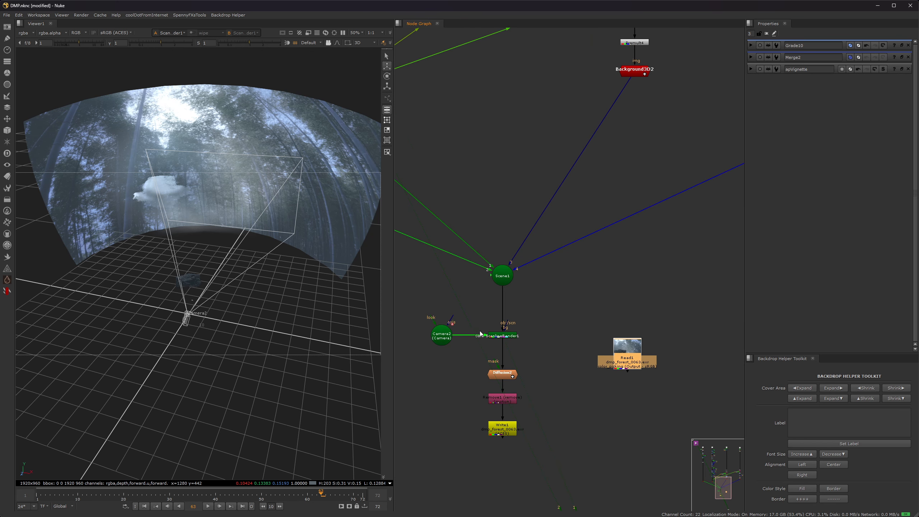
{"action": "scroll", "coordinate": [495, 317], "scroll_direction": "down", "scroll_amount": 3}
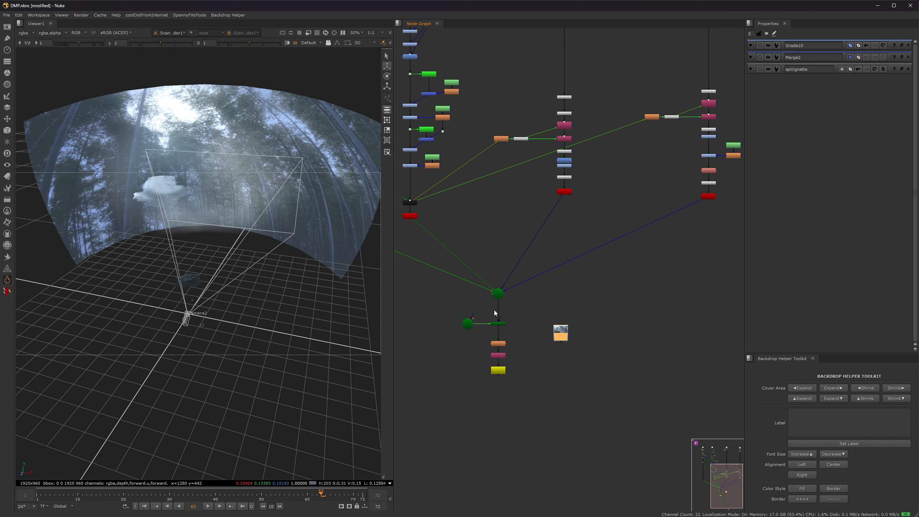
{"action": "scroll", "coordinate": [483, 327], "scroll_direction": "up", "scroll_amount": 3}
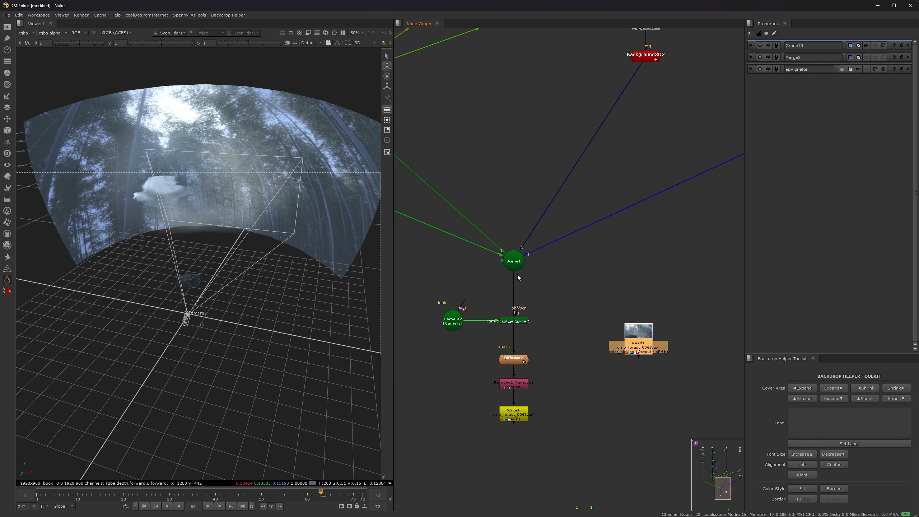
Load the rendered dmp_forest sequence from the Read1 node into the viewer and play it back
{"action": "scroll", "coordinate": [530, 412], "scroll_direction": "up", "scroll_amount": 3}
{"action": "left_click", "coordinate": [508, 425]}
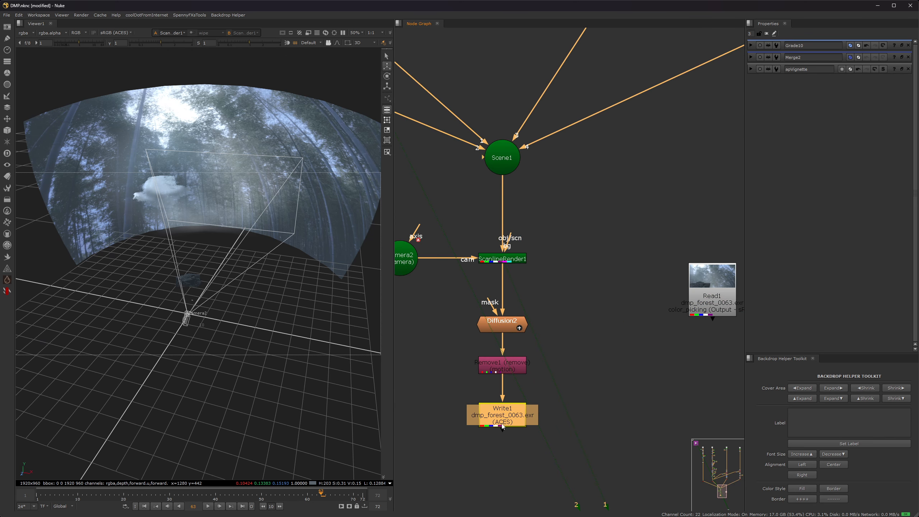
{"action": "key", "text": "1"}
{"action": "double_click", "coordinate": [707, 313]}
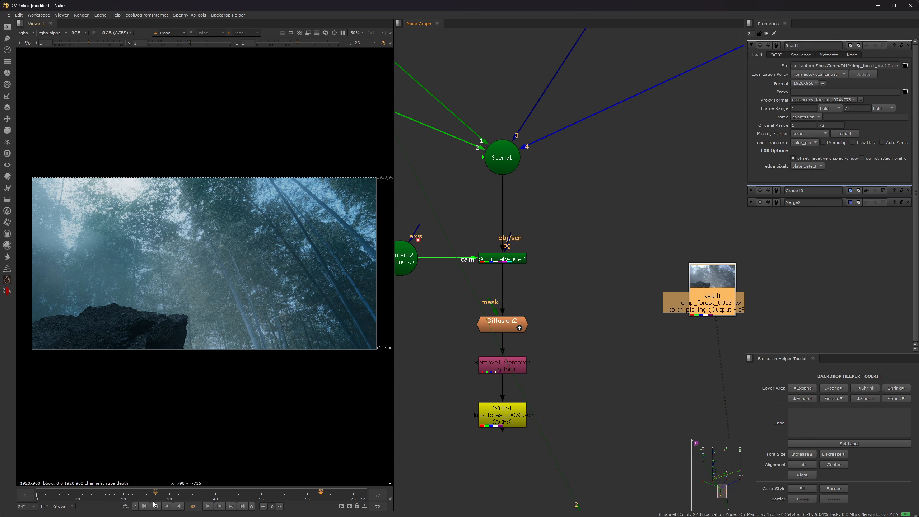
{"action": "key", "text": "1"}
{"action": "left_click", "coordinate": [208, 507]}
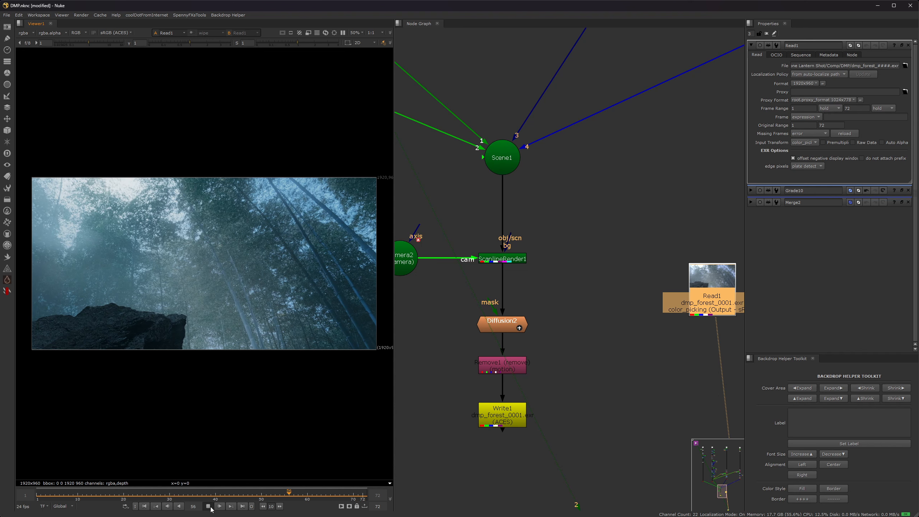
{"action": "left_click", "coordinate": [209, 507]}
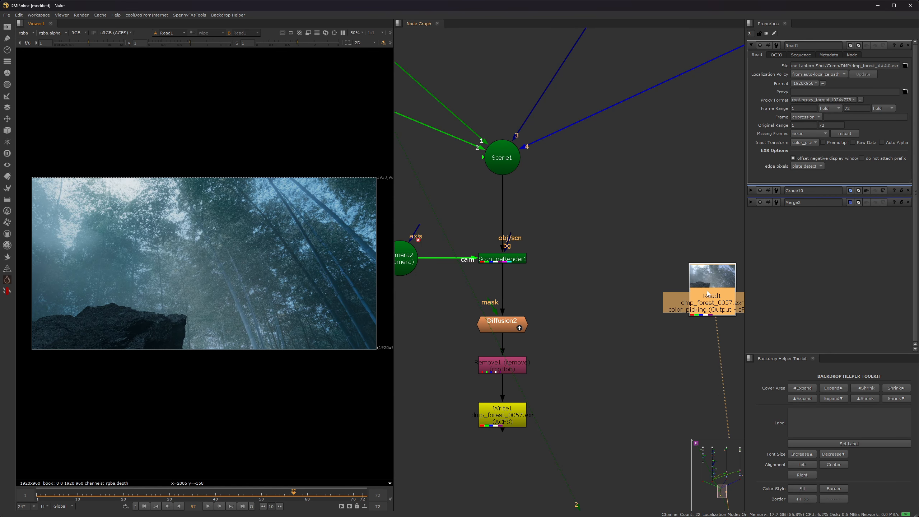
Move the Read1 node closer to the render chain and survey the whole matte painting node graph
{"action": "left_click_drag", "start_coordinate": [707, 285], "coordinate": [672, 263]}
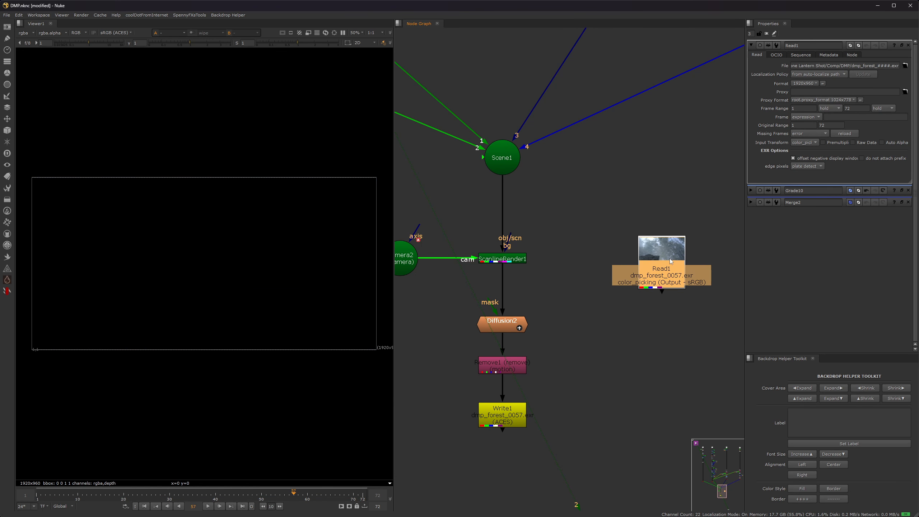
{"action": "scroll", "coordinate": [597, 268], "scroll_direction": "down", "scroll_amount": 14}
{"action": "scroll", "coordinate": [579, 260], "scroll_direction": "up", "scroll_amount": 1}
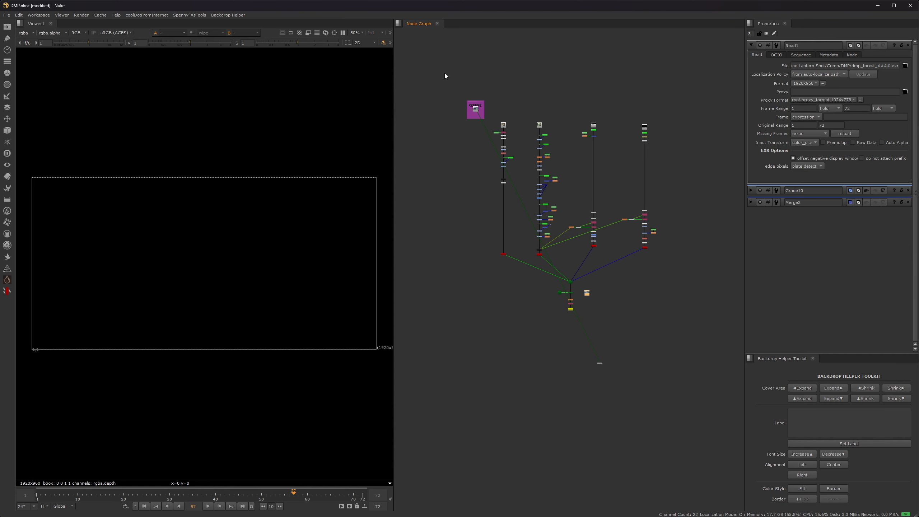
{"action": "left_click_drag", "start_coordinate": [443, 74], "coordinate": [671, 324]}
{"action": "scroll", "coordinate": [575, 300], "scroll_direction": "up", "scroll_amount": 10}
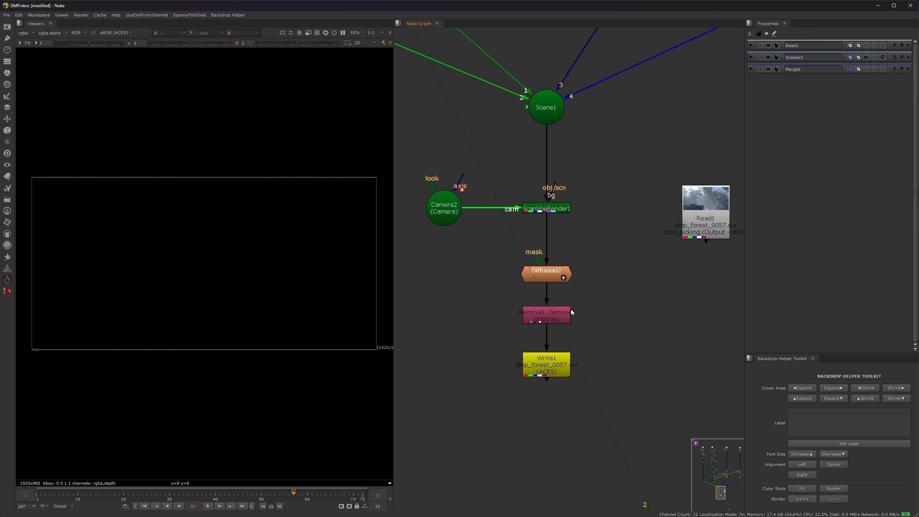
View the Remove1 node's output and open its channel removal settings
{"action": "left_click", "coordinate": [547, 318]}
{"action": "key", "text": "1"}
{"action": "double_click", "coordinate": [549, 322]}
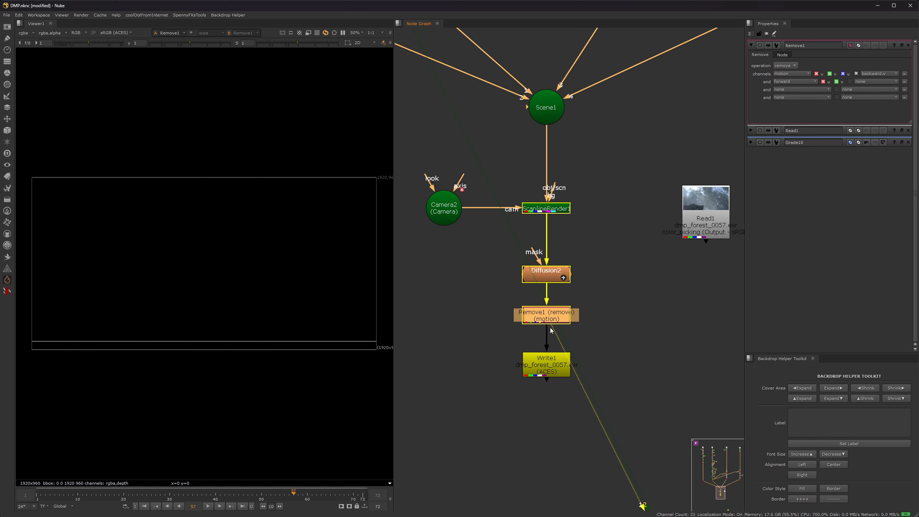
Compare the Write1 output with the rendered dmp_forest sequence in the Read1 node
{"action": "left_click", "coordinate": [548, 366]}
{"action": "key", "text": "1"}
{"action": "left_click", "coordinate": [552, 290]}
{"action": "left_click", "coordinate": [547, 313]}
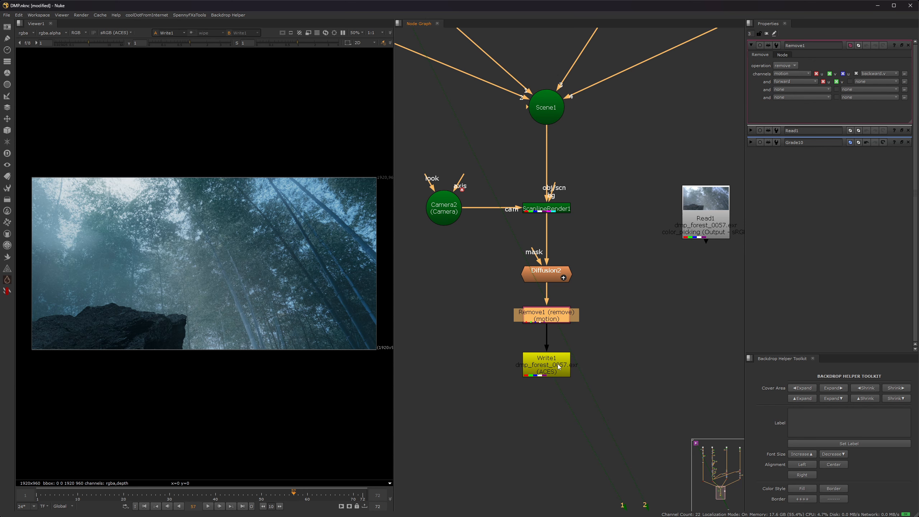
{"action": "left_click", "coordinate": [704, 219]}
{"action": "key", "text": "1"}
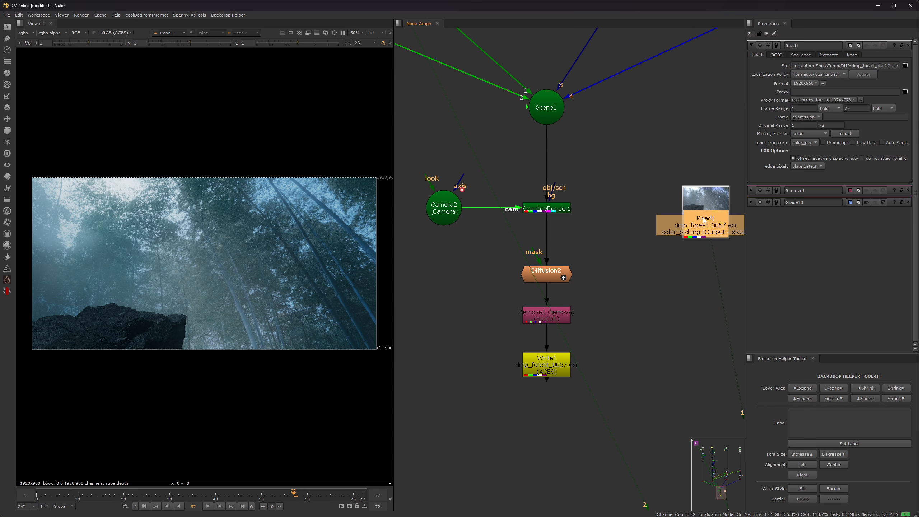
{"action": "scroll", "coordinate": [547, 394], "scroll_direction": "down", "scroll_amount": 8}
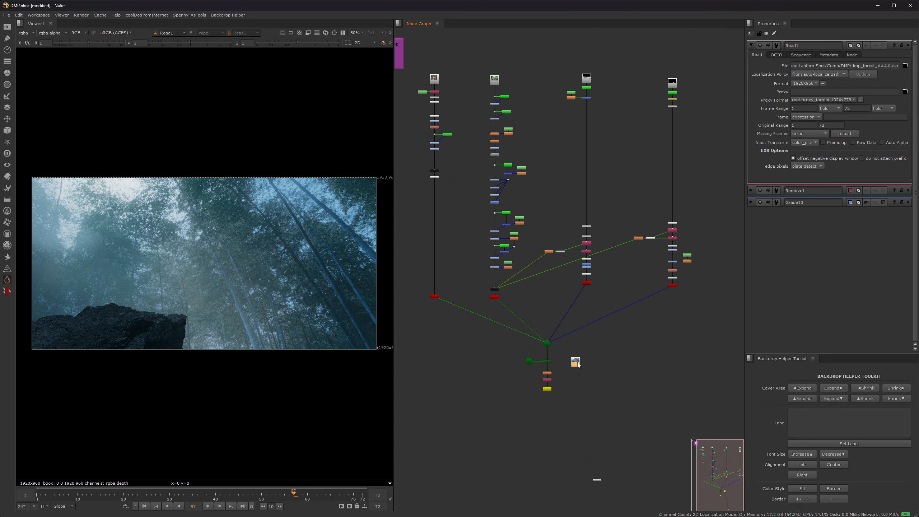
{"action": "scroll", "coordinate": [543, 217], "scroll_direction": "up", "scroll_amount": 3}
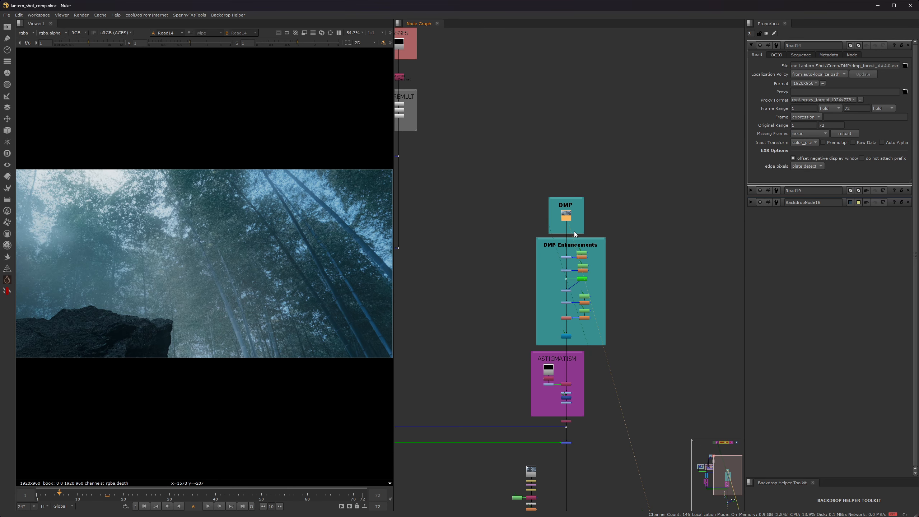
Examine the DMP, DMP Enhancements and Astigmatism groups and their place in the lantern_shot_comp script
{"action": "scroll", "coordinate": [575, 231], "scroll_direction": "up", "scroll_amount": 5}
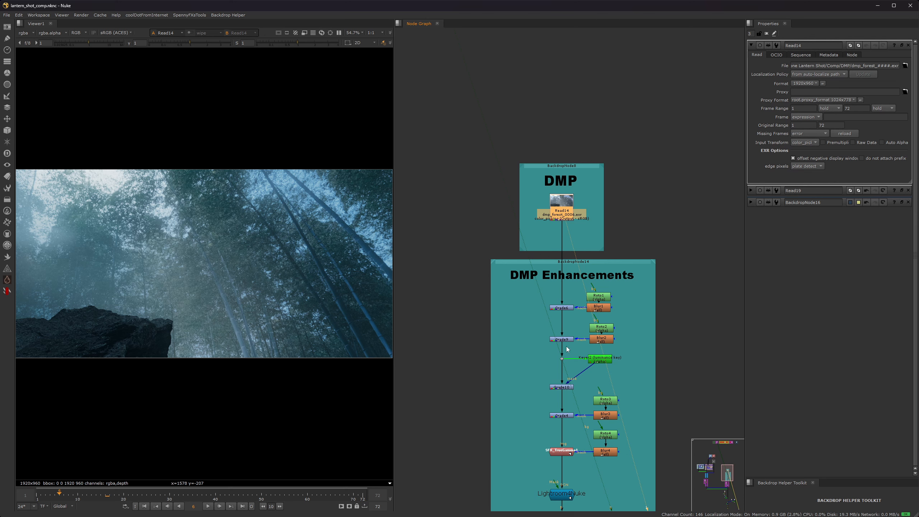
{"action": "middle_click_drag", "start_coordinate": [577, 442], "coordinate": [568, 276]}
{"action": "scroll", "coordinate": [567, 276], "scroll_direction": "down", "scroll_amount": 2}
{"action": "left_click_drag", "start_coordinate": [489, 159], "coordinate": [573, 447]}
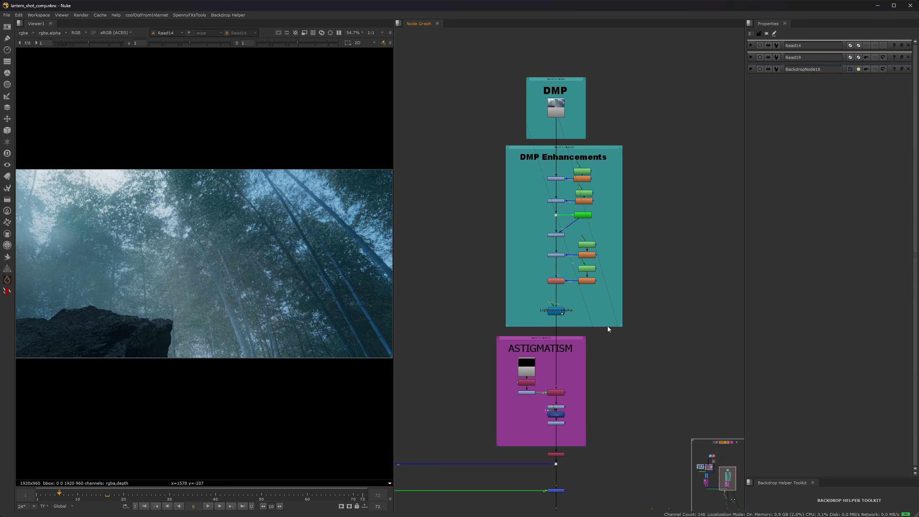
{"action": "scroll", "coordinate": [594, 321], "scroll_direction": "down", "scroll_amount": 3}
{"action": "scroll", "coordinate": [560, 316], "scroll_direction": "down", "scroll_amount": 2}
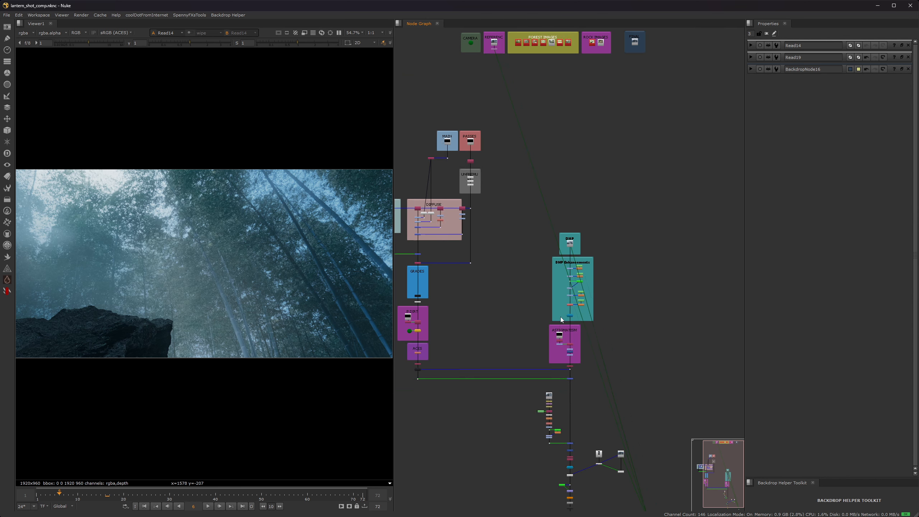
{"action": "middle_click_drag", "start_coordinate": [560, 317], "coordinate": [629, 278]}
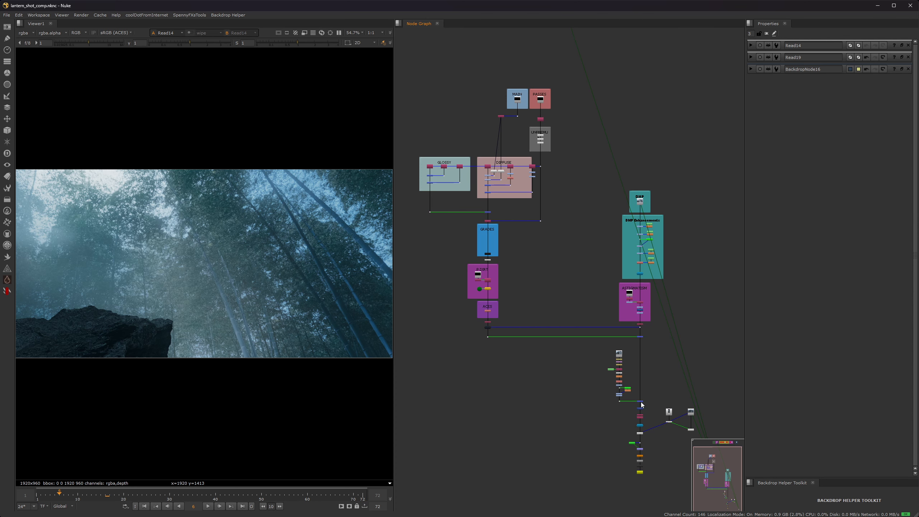
Open the settings of Grade4 in the DMP Enhancements group and survey the full comp graph
{"action": "scroll", "coordinate": [632, 257], "scroll_direction": "up", "scroll_amount": 6}
{"action": "double_click", "coordinate": [629, 265]}
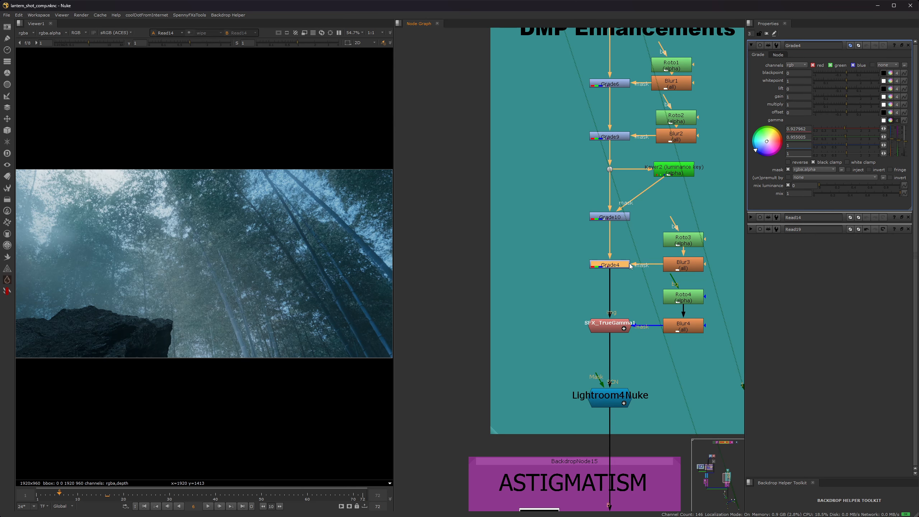
{"action": "scroll", "coordinate": [619, 244], "scroll_direction": "down", "scroll_amount": 10}
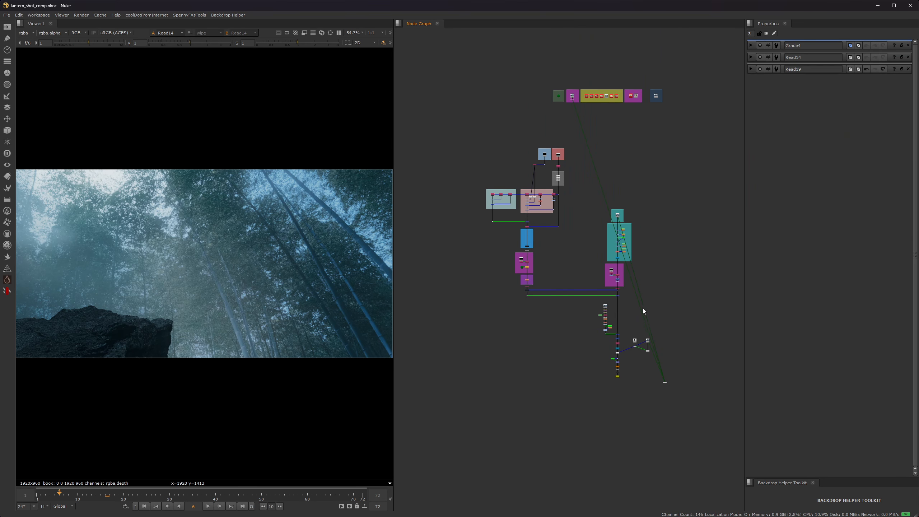
{"action": "scroll", "coordinate": [579, 125], "scroll_direction": "up", "scroll_amount": 5}
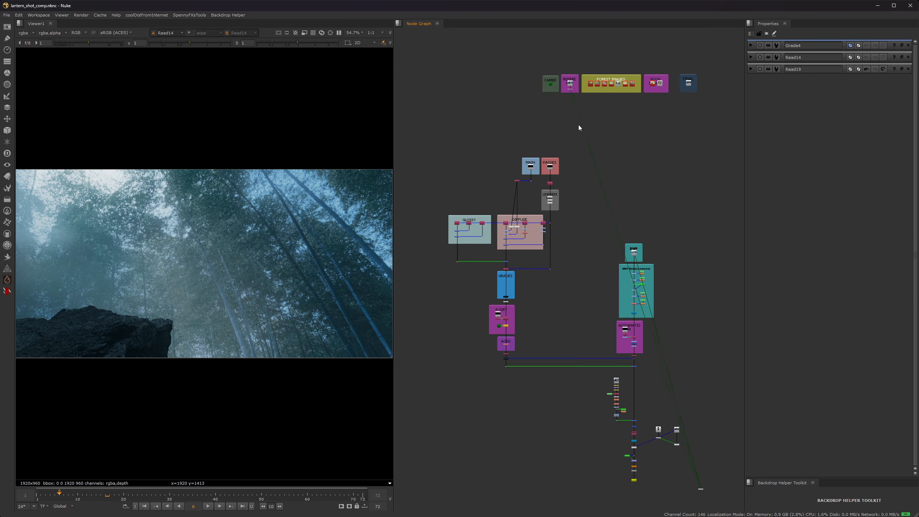
Show the reference lantern frame from the Reformat1 node in the viewer
{"action": "key", "text": "1"}
{"action": "key", "text": "2"}
{"action": "key", "text": "3"}
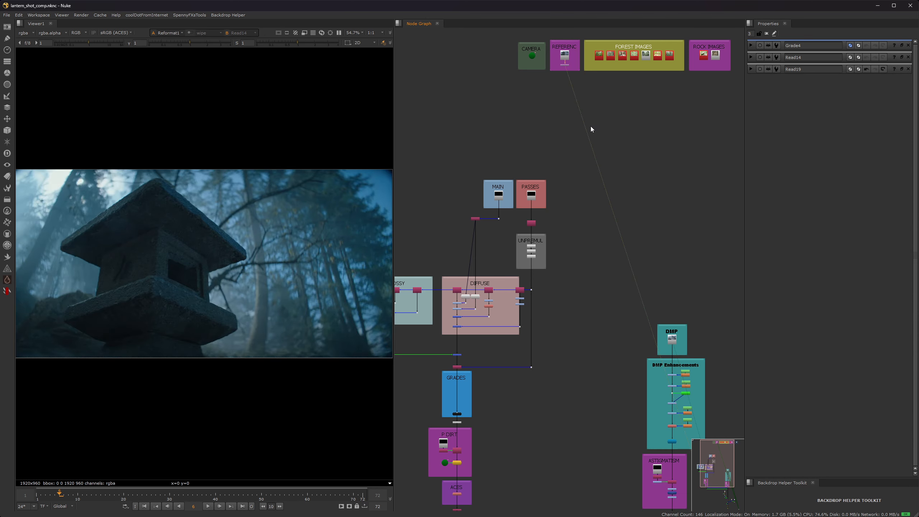
{"action": "middle_click_drag", "start_coordinate": [562, 364], "coordinate": [584, 306]}
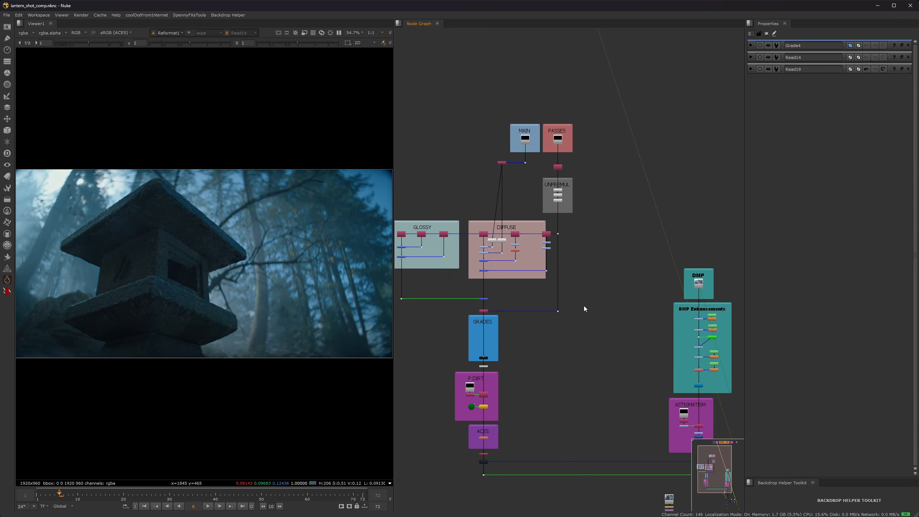
Examine the lantern render passes, including the Unpremult, Diffuse and Glossy groups
{"action": "scroll", "coordinate": [507, 152], "scroll_direction": "up", "scroll_amount": 5}
{"action": "scroll", "coordinate": [554, 229], "scroll_direction": "down", "scroll_amount": 3}
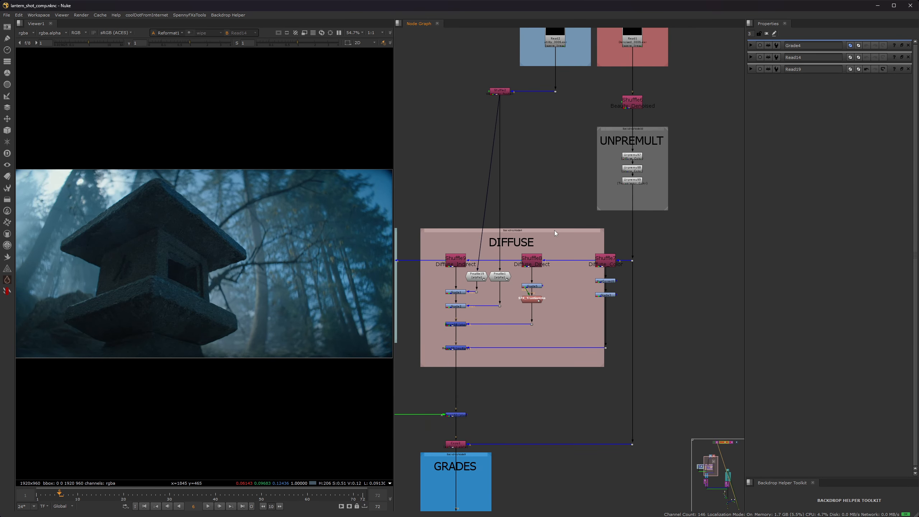
{"action": "middle_click_drag", "start_coordinate": [501, 260], "coordinate": [652, 170]}
{"action": "middle_click_drag", "start_coordinate": [534, 170], "coordinate": [465, 152]}
{"action": "scroll", "coordinate": [463, 152], "scroll_direction": "down", "scroll_amount": 3}
{"action": "left_click_drag", "start_coordinate": [432, 126], "coordinate": [624, 251]}
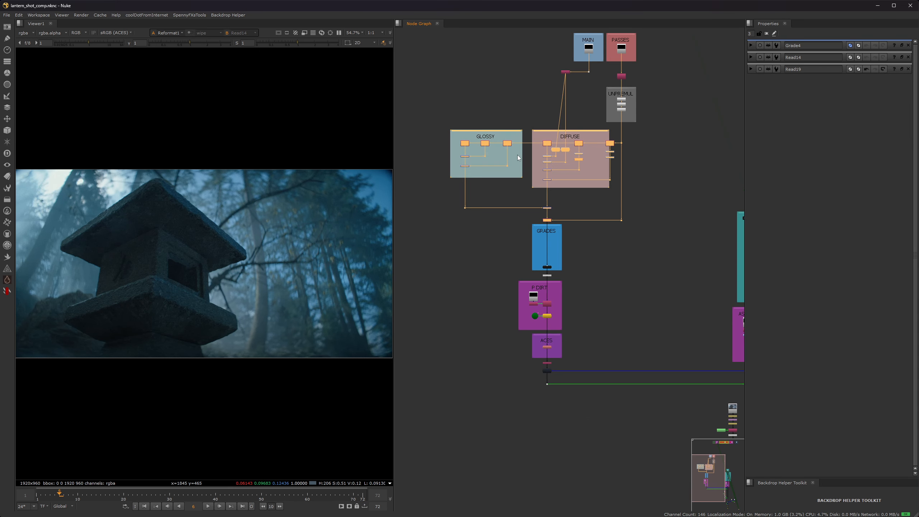
View the Glossy group's final merge output, temporarily raise the viewer gain to inspect it, and reset the gain
{"action": "left_click", "coordinate": [517, 156]}
{"action": "scroll", "coordinate": [517, 155], "scroll_direction": "up", "scroll_amount": 5}
{"action": "middle_click_drag", "start_coordinate": [517, 155], "coordinate": [671, 155]}
{"action": "left_click_drag", "start_coordinate": [469, 179], "coordinate": [542, 212]}
{"action": "key", "text": "1"}
{"action": "left_click", "coordinate": [573, 227]}
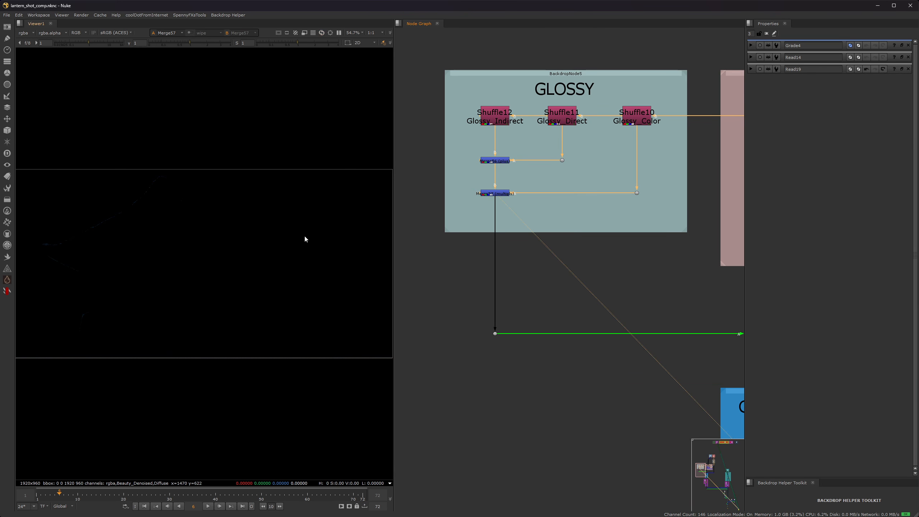
{"action": "left_click", "coordinate": [117, 44]}
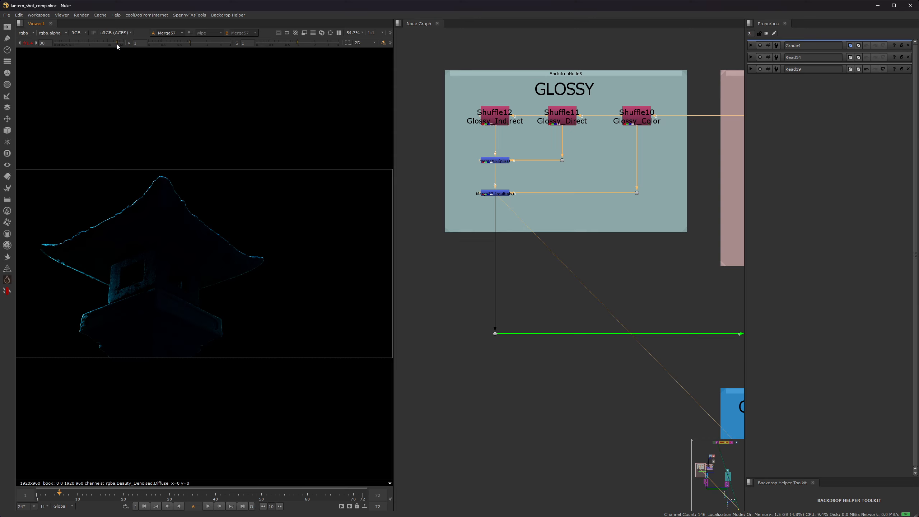
{"action": "left_click", "coordinate": [26, 43]}
Inspect the alpha mattes of Pmatte19 and Pmatte1 in the Diffuse group, including Pmatte19's settings
{"action": "scroll", "coordinate": [628, 213], "scroll_direction": "down", "scroll_amount": 3}
{"action": "middle_click_drag", "start_coordinate": [629, 214], "coordinate": [506, 192]}
{"action": "scroll", "coordinate": [580, 166], "scroll_direction": "up", "scroll_amount": 3}
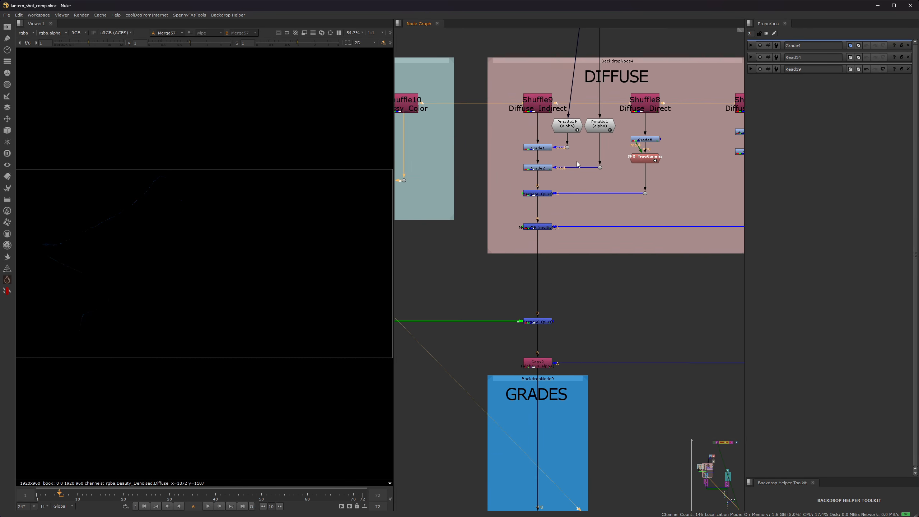
{"action": "scroll", "coordinate": [571, 152], "scroll_direction": "up", "scroll_amount": 3}
{"action": "left_click", "coordinate": [566, 108]}
{"action": "key", "text": "1"}
{"action": "double_click", "coordinate": [566, 108]}
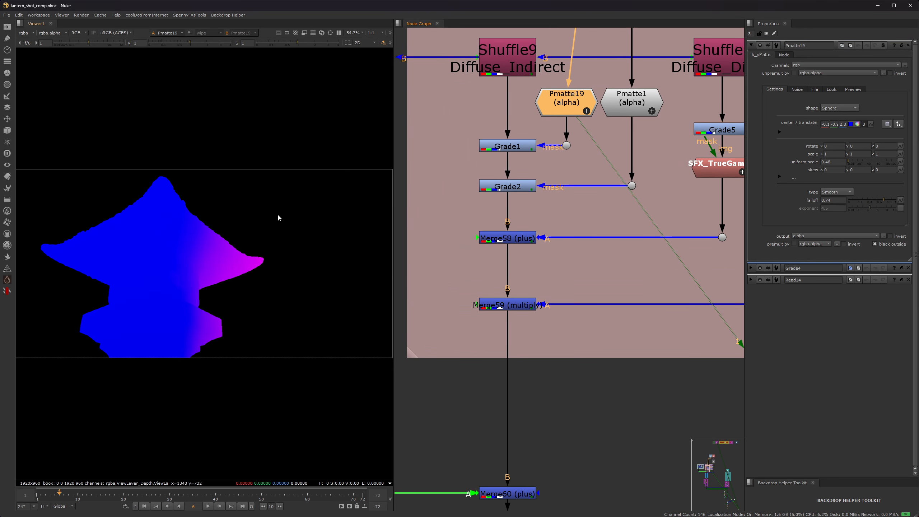
{"action": "key", "text": "a"}
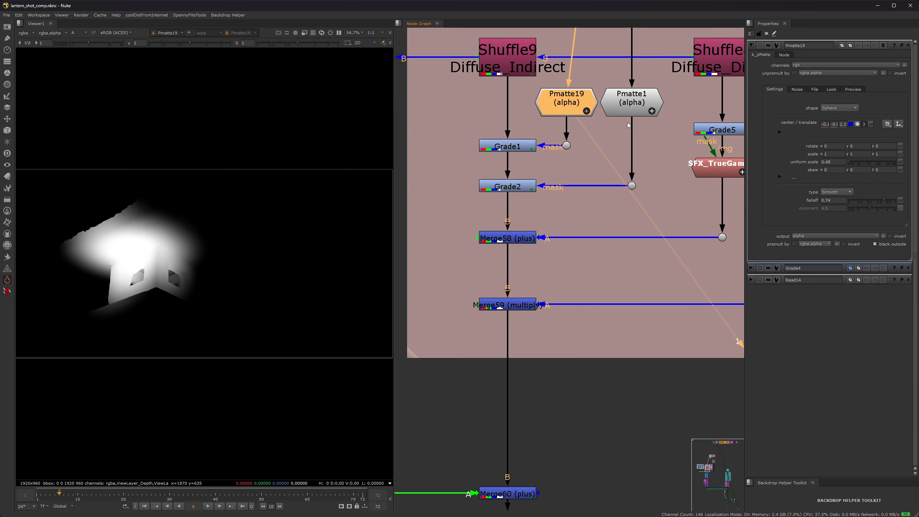
{"action": "left_click", "coordinate": [635, 111]}
{"action": "key", "text": "1"}
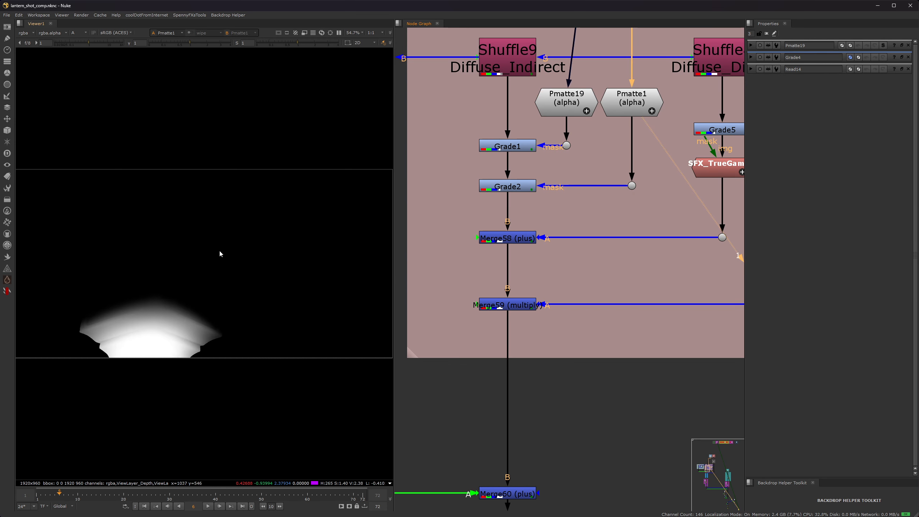
View Grade1 in full colour and toggle it off and on to compare its effect on the indirect diffuse pass
{"action": "left_click", "coordinate": [521, 145]}
{"action": "key", "text": "1"}
{"action": "key", "text": "a"}
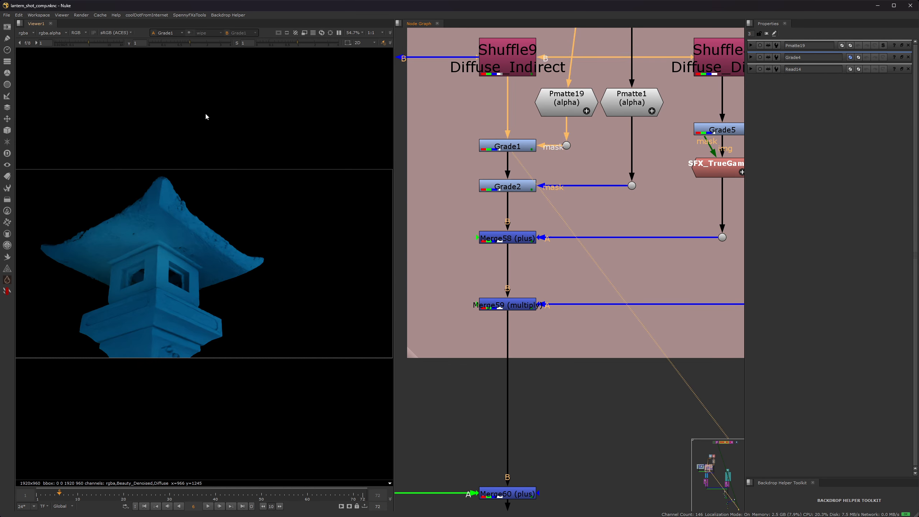
{"action": "left_click", "coordinate": [523, 148]}
{"action": "key", "text": "d"}
{"action": "key", "text": "d"}
{"action": "key", "text": "d"}
{"action": "key", "text": "d"}
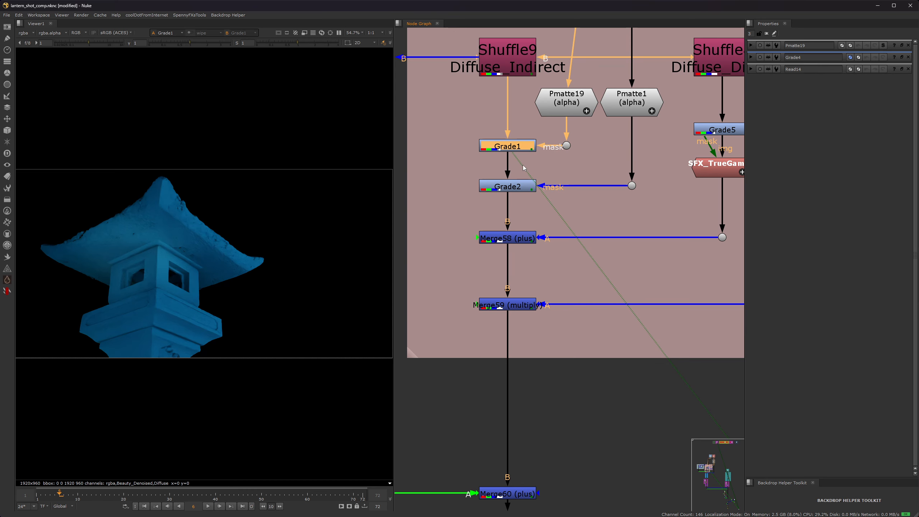
View Grade2's result and settings, and the Merge58 output that adds the direct diffuse pass
{"action": "scroll", "coordinate": [590, 255], "scroll_direction": "down", "scroll_amount": 5}
{"action": "middle_click_drag", "start_coordinate": [608, 272], "coordinate": [523, 224]}
{"action": "scroll", "coordinate": [481, 188], "scroll_direction": "up", "scroll_amount": 4}
{"action": "left_click", "coordinate": [481, 187]}
{"action": "key", "text": "1"}
{"action": "double_click", "coordinate": [481, 187]}
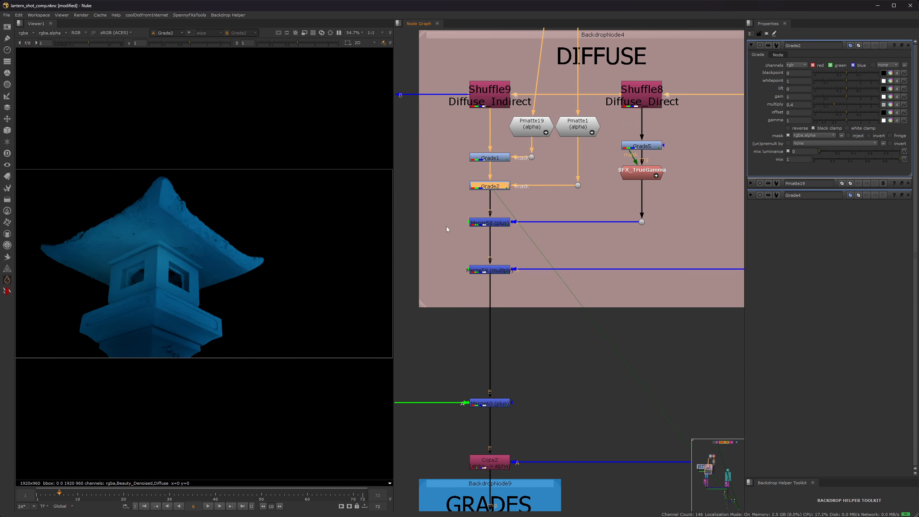
{"action": "left_click", "coordinate": [496, 223]}
{"action": "key", "text": "1"}
View the Diffuse_Direct pass and toggle Grade5 off and on to compare its effect
{"action": "left_click", "coordinate": [644, 97]}
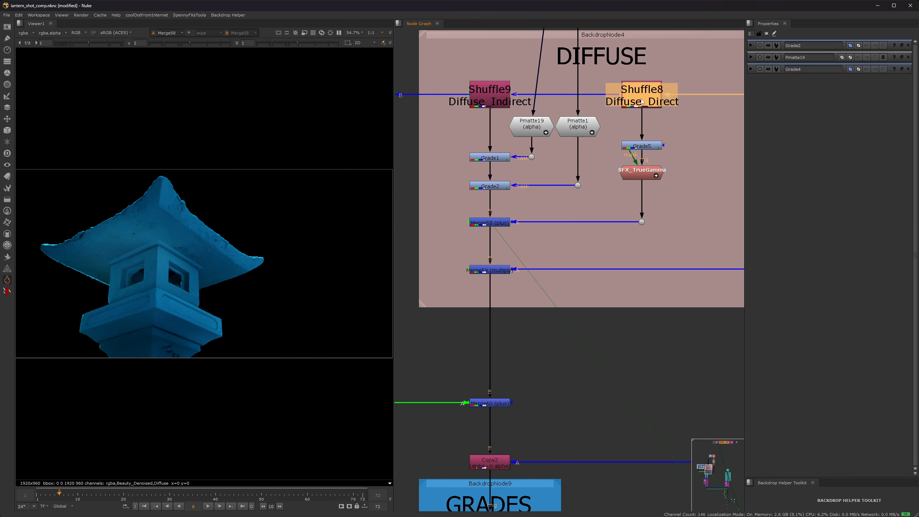
{"action": "key", "text": "1"}
{"action": "left_click", "coordinate": [644, 146]}
{"action": "key", "text": "1"}
{"action": "double_click", "coordinate": [644, 146]}
{"action": "key", "text": "d"}
{"action": "key", "text": "d"}
{"action": "key", "text": "d"}
{"action": "key", "text": "d"}
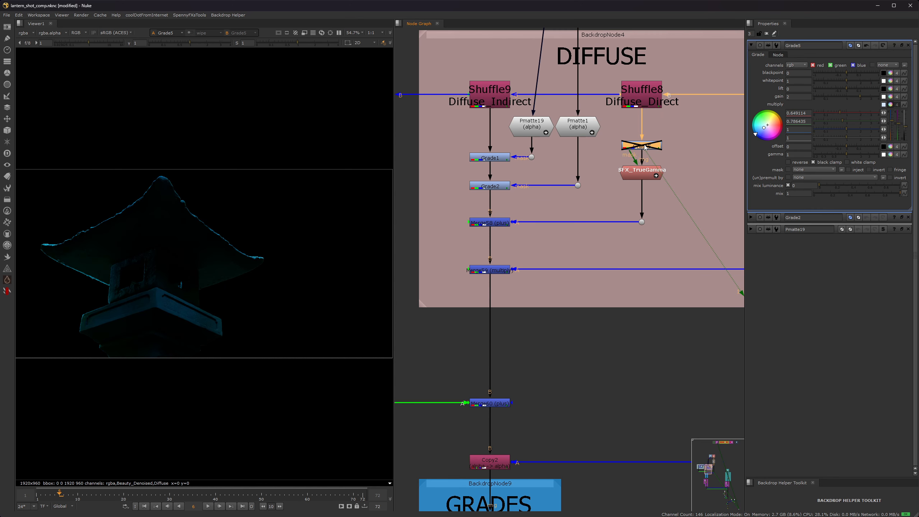
View the SFX_TrueGamma node's output in the direct diffuse branch and open its gamma settings
{"action": "left_click", "coordinate": [641, 174]}
{"action": "key", "text": "1"}
{"action": "double_click", "coordinate": [641, 174]}
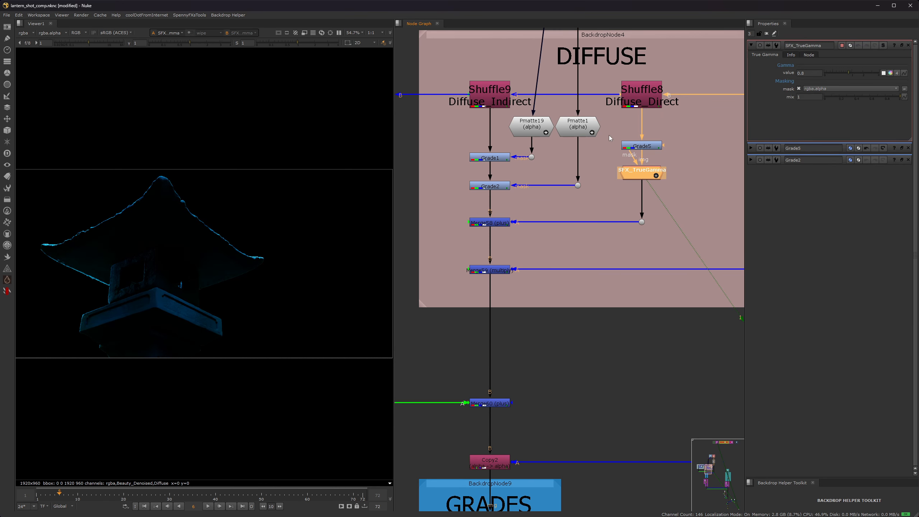
Toggle Grade5 and SFX_TrueGamma off and on together to compare their combined effect on the direct diffuse pass
{"action": "left_click_drag", "start_coordinate": [609, 134], "coordinate": [684, 191]}
{"action": "key", "text": "d"}
{"action": "key", "text": "d"}
{"action": "key", "text": "d"}
{"action": "key", "text": "d"}
{"action": "key", "text": "d"}
{"action": "key", "text": "d"}
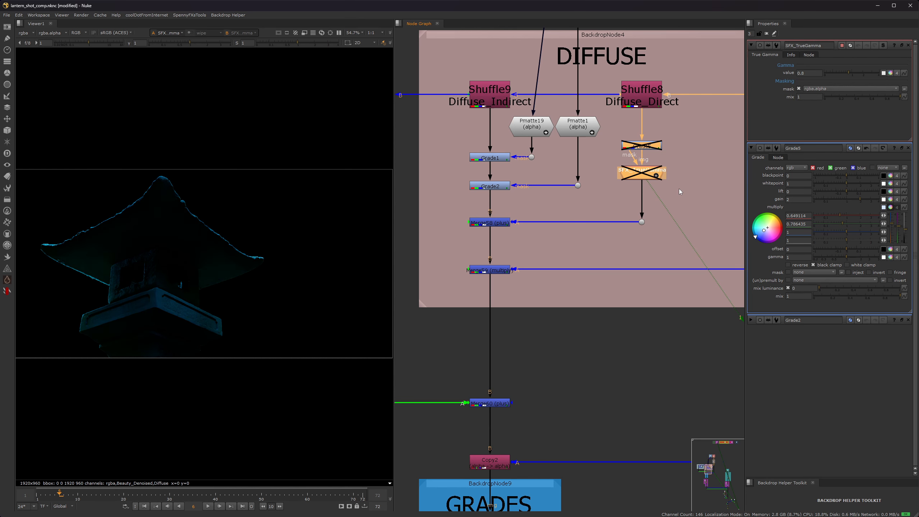
View Copy2's output and alpha channel, toggling the node off and on to compare the alpha it copies in
{"action": "middle_click_drag", "start_coordinate": [566, 220], "coordinate": [516, 96]}
{"action": "scroll", "coordinate": [516, 98], "scroll_direction": "down", "scroll_amount": 3}
{"action": "key", "text": "1"}
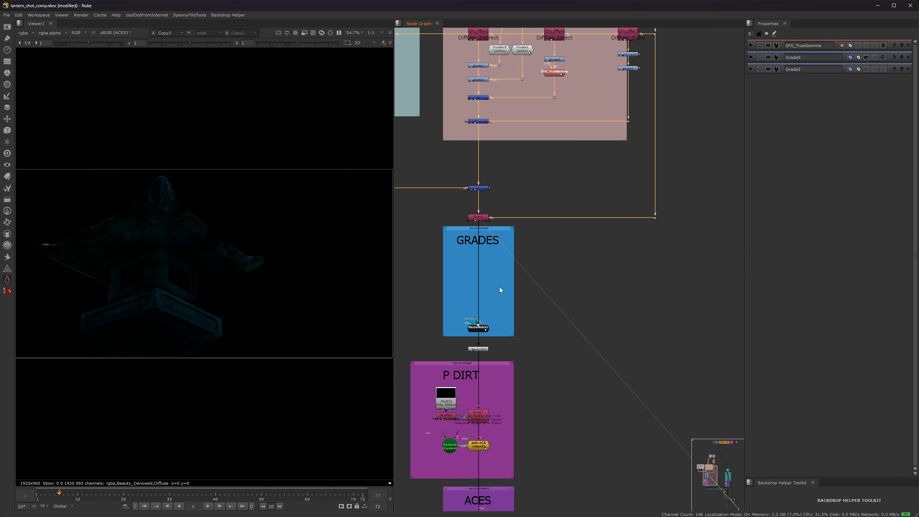
{"action": "middle_click_drag", "start_coordinate": [499, 287], "coordinate": [514, 239]}
{"action": "key", "text": "a"}
{"action": "key", "text": "a"}
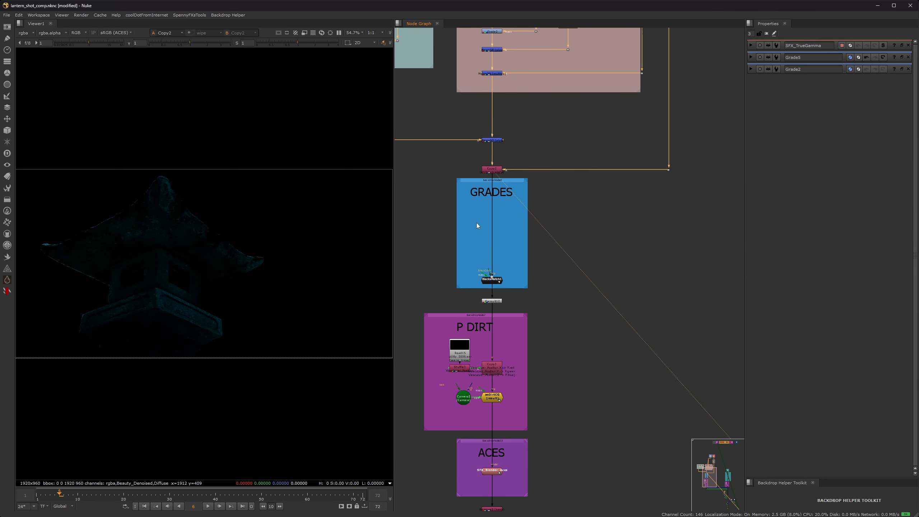
{"action": "left_click", "coordinate": [492, 169]}
{"action": "key", "text": "d"}
{"action": "key", "text": "a"}
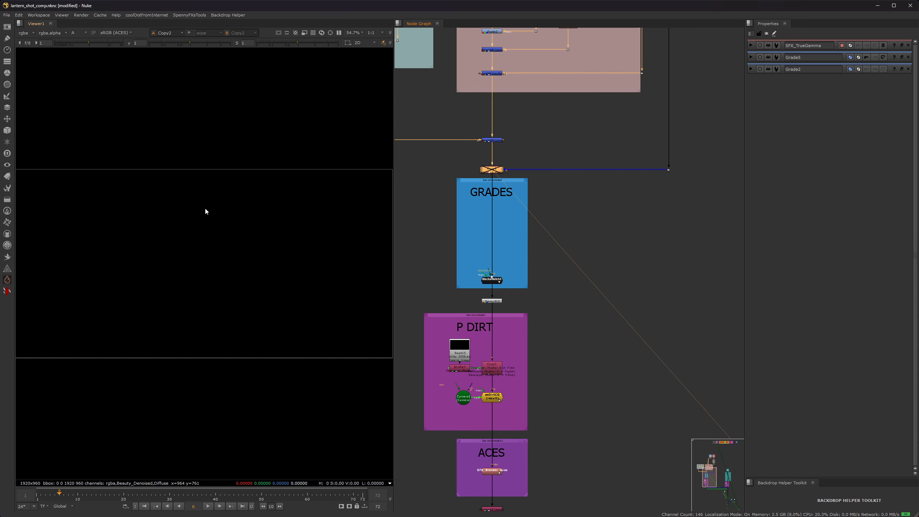
{"action": "key", "text": "d"}
{"action": "key", "text": "a"}
View BlacksMatch1 in the GRADES section, open its settings and toggle it off and on
{"action": "scroll", "coordinate": [490, 279], "scroll_direction": "up", "scroll_amount": 5}
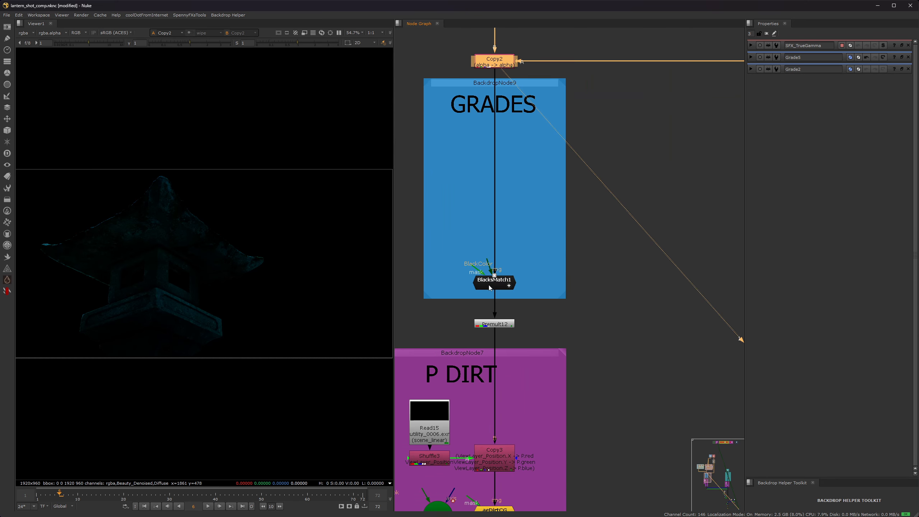
{"action": "left_click", "coordinate": [492, 280]}
{"action": "key", "text": "1"}
{"action": "left_click", "coordinate": [517, 311]}
{"action": "double_click", "coordinate": [500, 279]}
{"action": "key", "text": "d"}
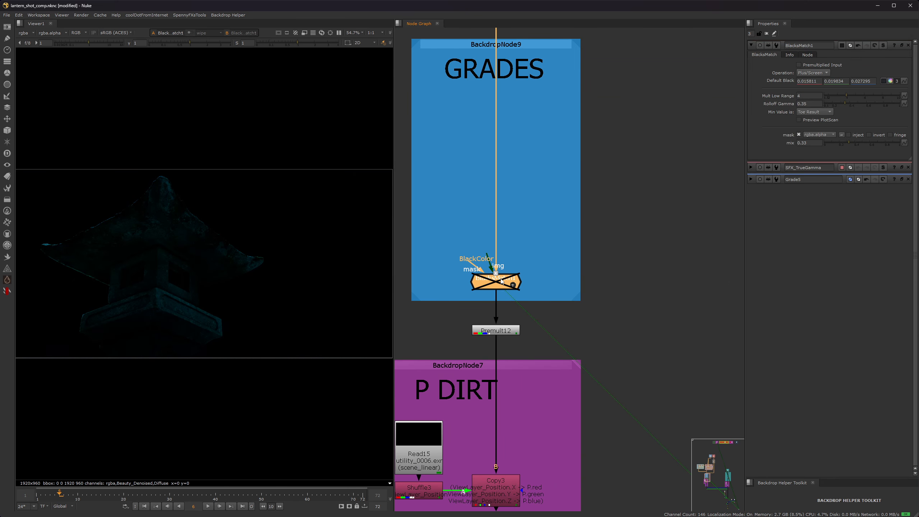
{"action": "key", "text": "d"}
View Premult12 with the viewer gain raised to 64, check its alpha, toggle the node off and on, and reset the gain
{"action": "left_click", "coordinate": [499, 330]}
{"action": "key", "text": "1"}
{"action": "left_click_drag", "start_coordinate": [88, 42], "coordinate": [124, 44]}
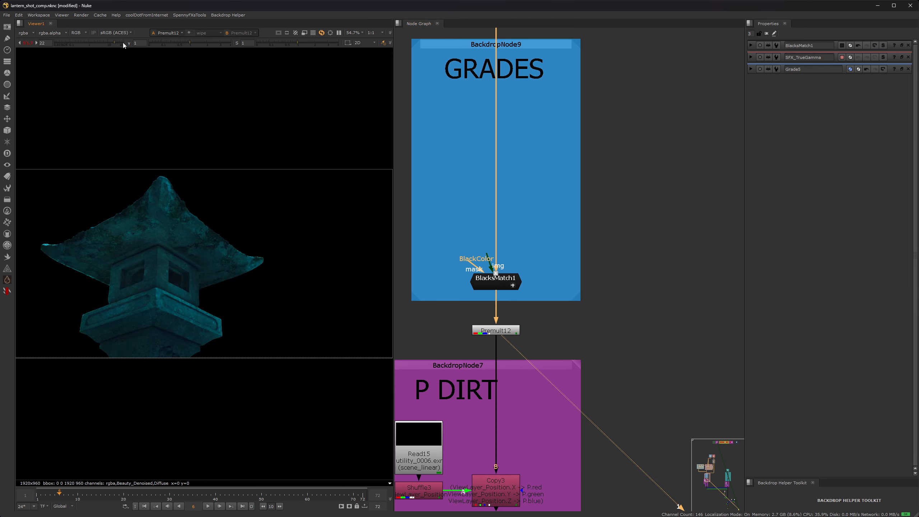
{"action": "key", "text": "a"}
{"action": "key", "text": "a"}
{"action": "left_click", "coordinate": [497, 333]}
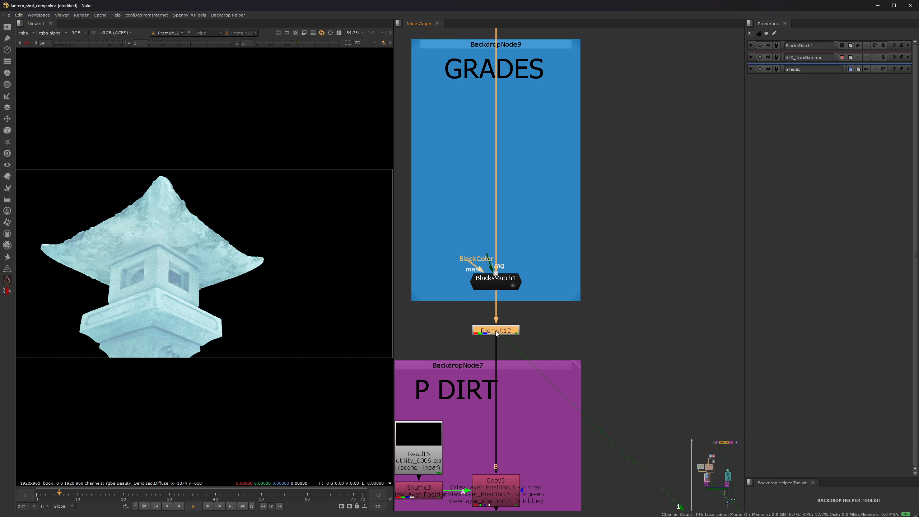
{"action": "key", "text": "d"}
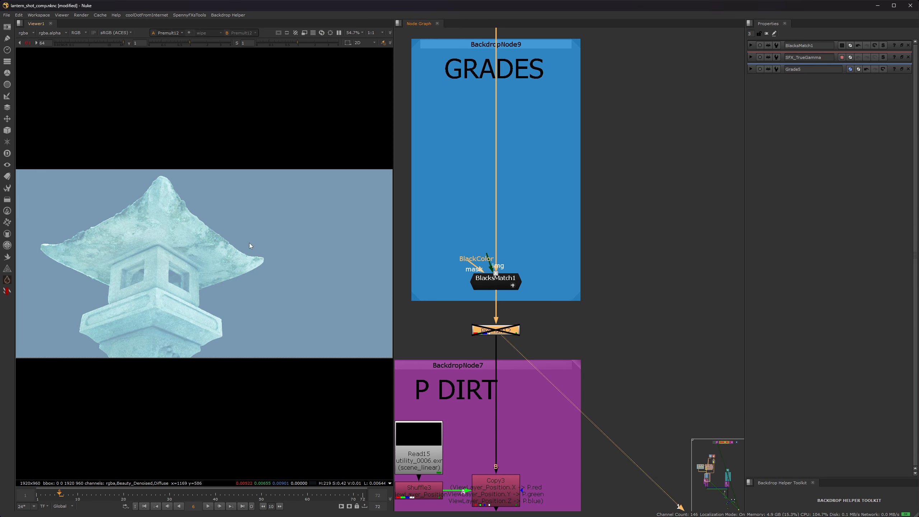
{"action": "key", "text": "d"}
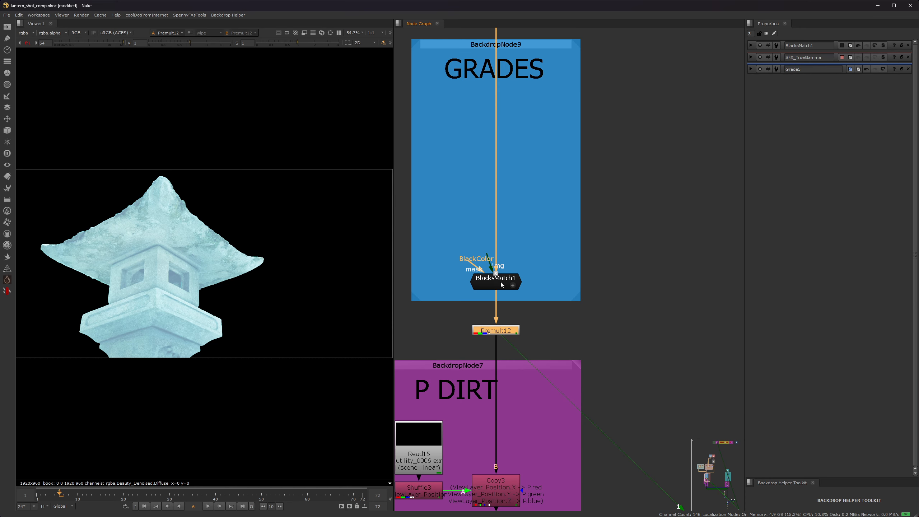
{"action": "left_click", "coordinate": [28, 43]}
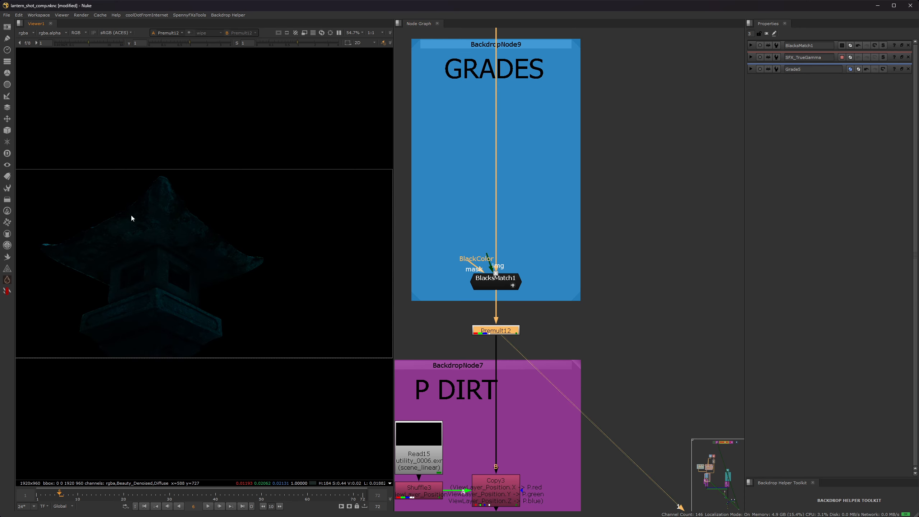
Reopen BlacksMatch1's settings and view the Copy3 output in the P DIRT section
{"action": "double_click", "coordinate": [495, 283]}
{"action": "scroll", "coordinate": [517, 207], "scroll_direction": "down", "scroll_amount": 5}
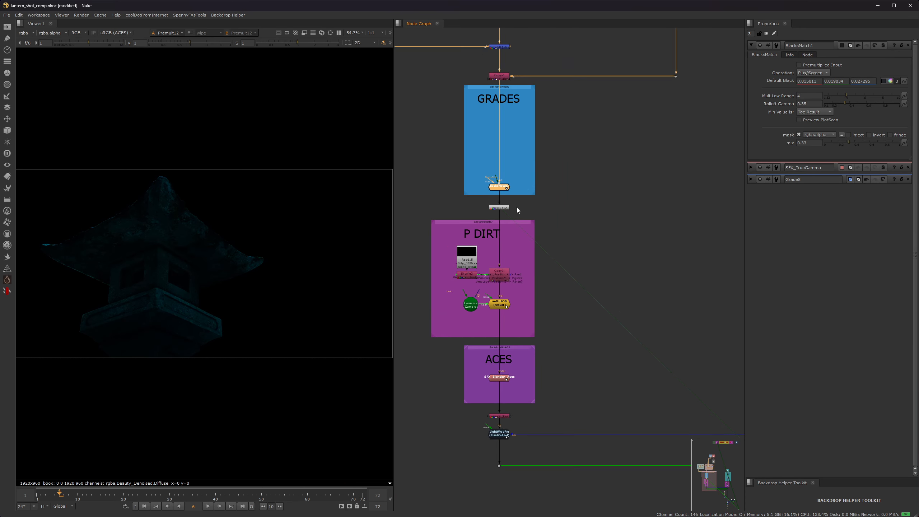
{"action": "scroll", "coordinate": [522, 192], "scroll_direction": "up", "scroll_amount": 3}
{"action": "left_click", "coordinate": [494, 226]}
{"action": "key", "text": "1"}
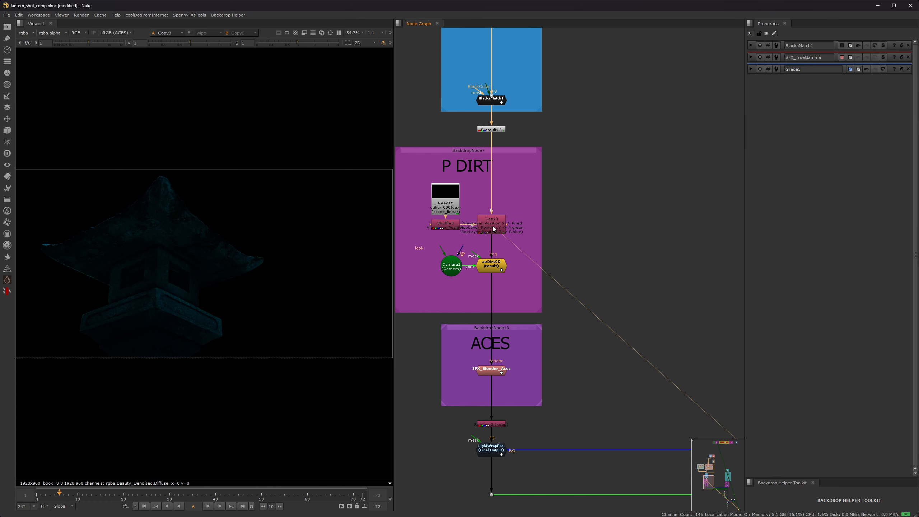
View aeDirtCG with raised viewer gain, toggle it off and on to compare the dirt, and open Camera2's settings
{"action": "left_click", "coordinate": [494, 270]}
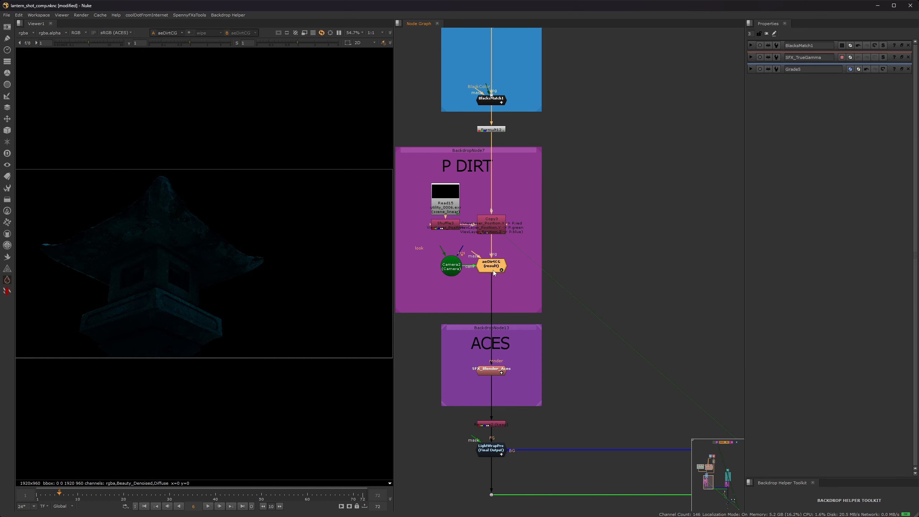
{"action": "left_click_drag", "start_coordinate": [92, 43], "coordinate": [107, 43]}
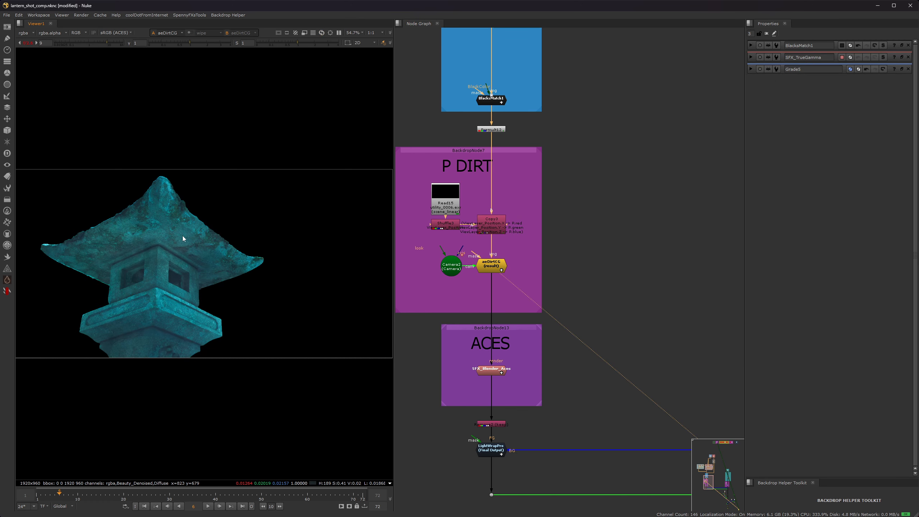
{"action": "scroll", "coordinate": [183, 239], "scroll_direction": "up", "scroll_amount": 5}
{"action": "left_click", "coordinate": [481, 269]}
{"action": "key", "text": "d"}
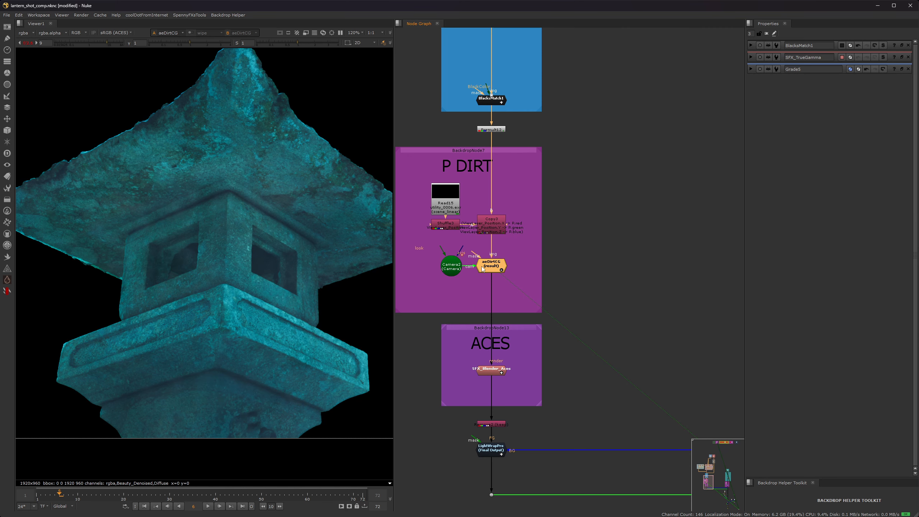
{"action": "scroll", "coordinate": [318, 261], "scroll_direction": "down", "scroll_amount": 4}
{"action": "key", "text": "d"}
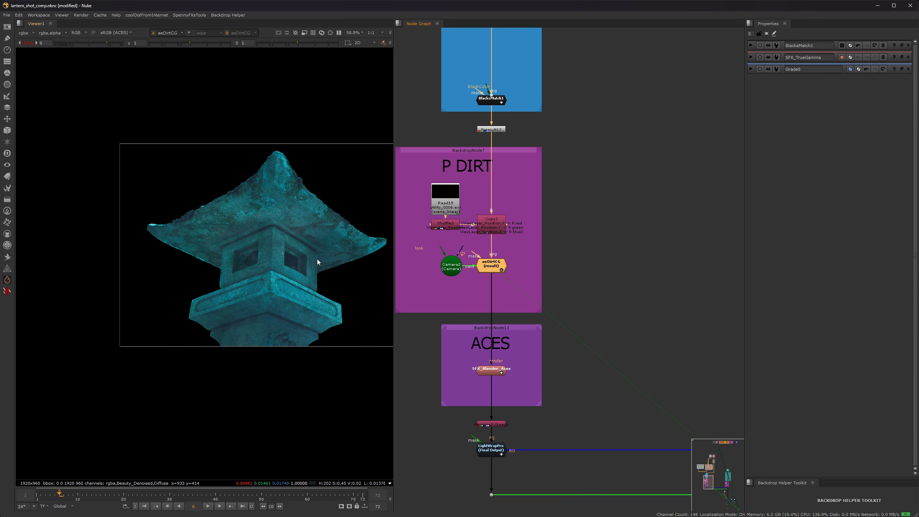
{"action": "middle_click", "coordinate": [318, 259]}
{"action": "double_click", "coordinate": [454, 271]}
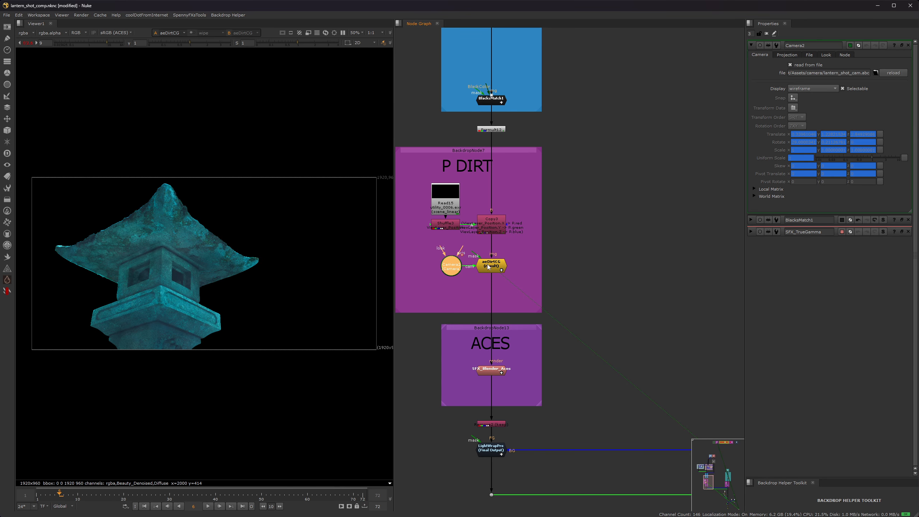
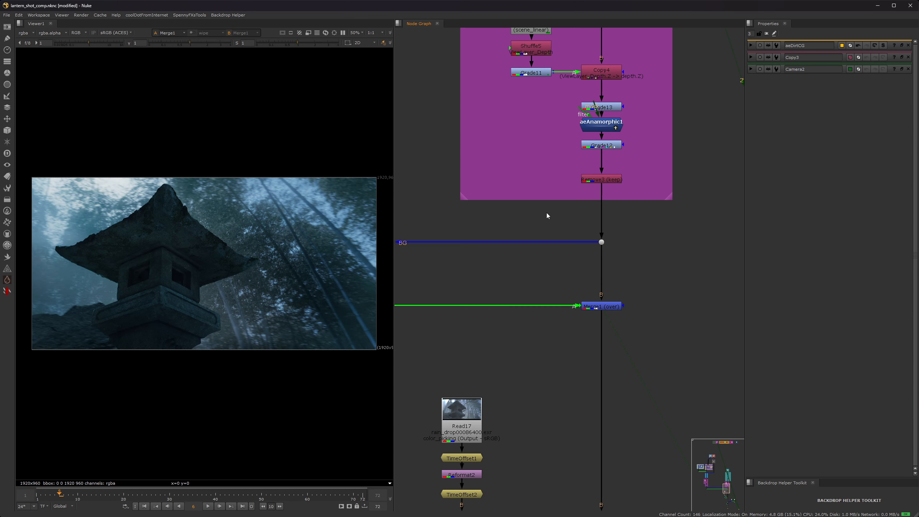
View the Read14 forest matte painting in the DMP section
{"action": "middle_click_drag", "start_coordinate": [575, 137], "coordinate": [510, 356]}
{"action": "scroll", "coordinate": [511, 356], "scroll_direction": "down", "scroll_amount": 7}
{"action": "scroll", "coordinate": [521, 227], "scroll_direction": "up", "scroll_amount": 7}
{"action": "left_click", "coordinate": [503, 103]}
{"action": "key", "text": "1"}
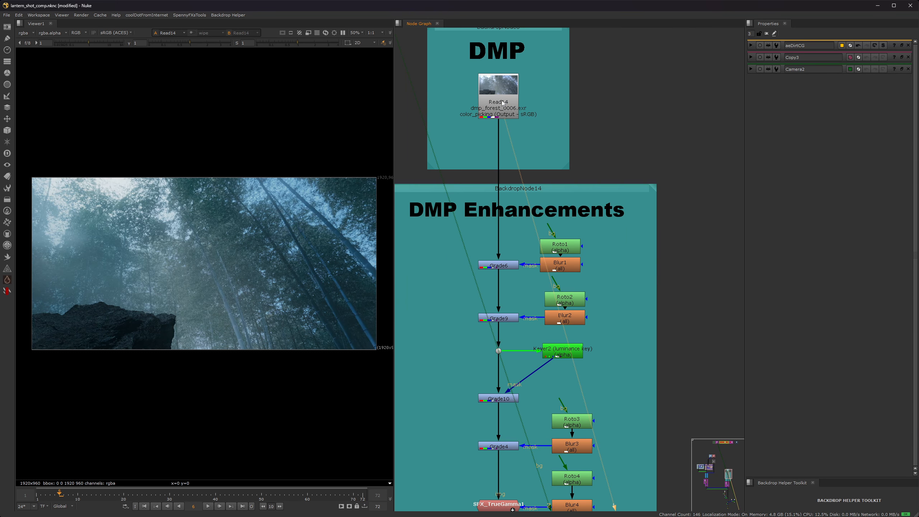
View Grade6's result and settings in the DMP Enhancements section, and view Grade9's result
{"action": "left_click", "coordinate": [502, 267]}
{"action": "key", "text": "1"}
{"action": "double_click", "coordinate": [503, 267]}
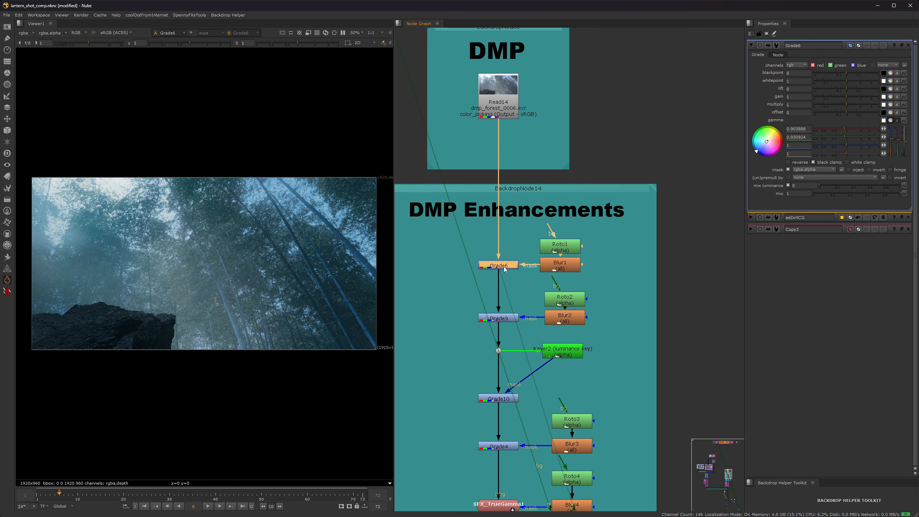
{"action": "left_click", "coordinate": [504, 319]}
{"action": "key", "text": "1"}
{"action": "left_click", "coordinate": [507, 339]}
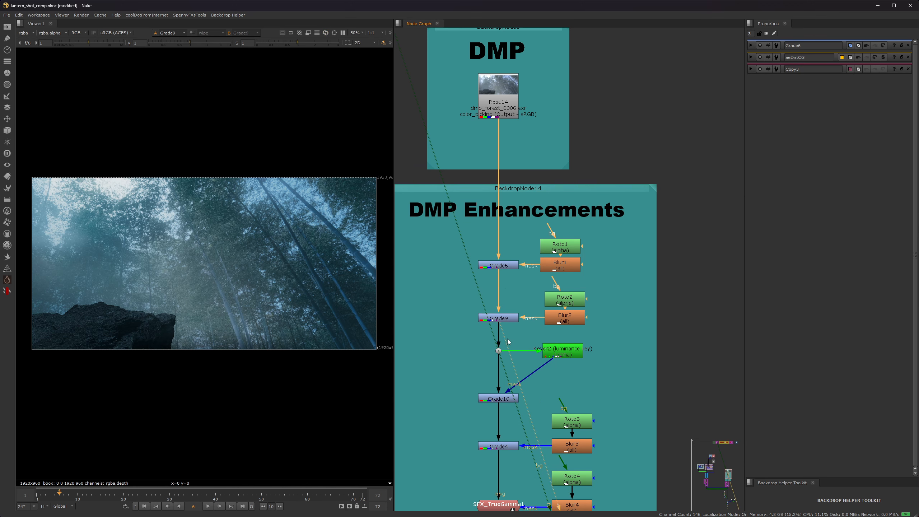
View Grade10's result and settings, and toggle it off and on while inspecting the bamboo up close
{"action": "middle_click_drag", "start_coordinate": [505, 356], "coordinate": [500, 239]}
{"action": "left_click", "coordinate": [497, 285]}
{"action": "key", "text": "1"}
{"action": "double_click", "coordinate": [497, 285]}
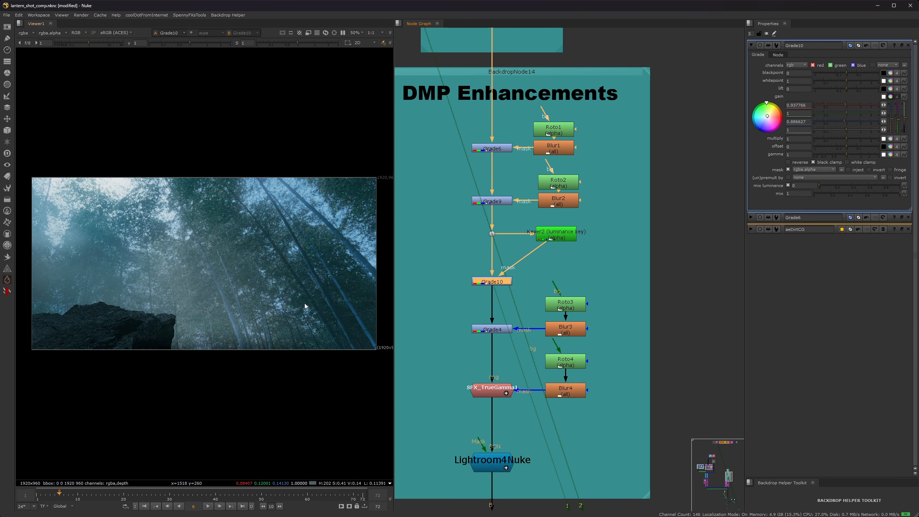
{"action": "scroll", "coordinate": [247, 303], "scroll_direction": "up", "scroll_amount": 5}
{"action": "key", "text": "d"}
{"action": "key", "text": "d"}
{"action": "key", "text": "d"}
{"action": "key", "text": "d"}
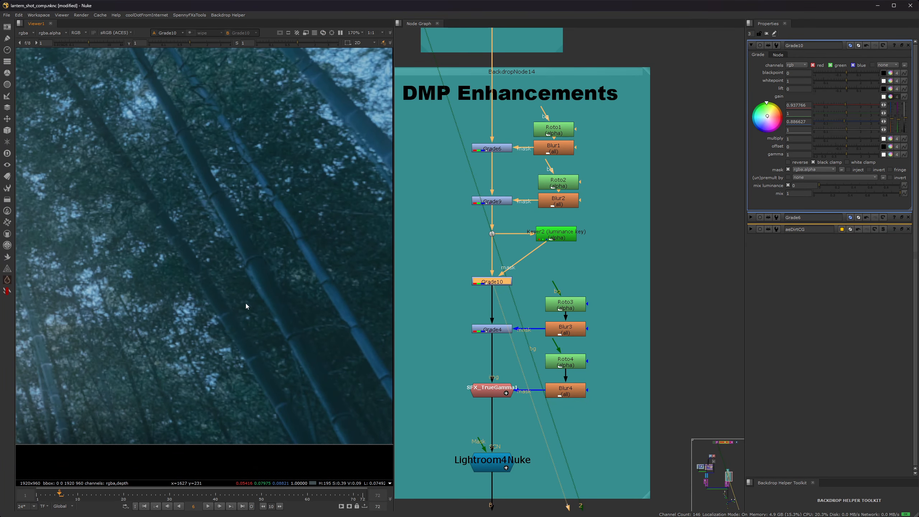
View Grade4's result in the DMP Enhancements section over the full frame
{"action": "scroll", "coordinate": [452, 314], "scroll_direction": "down", "scroll_amount": 2}
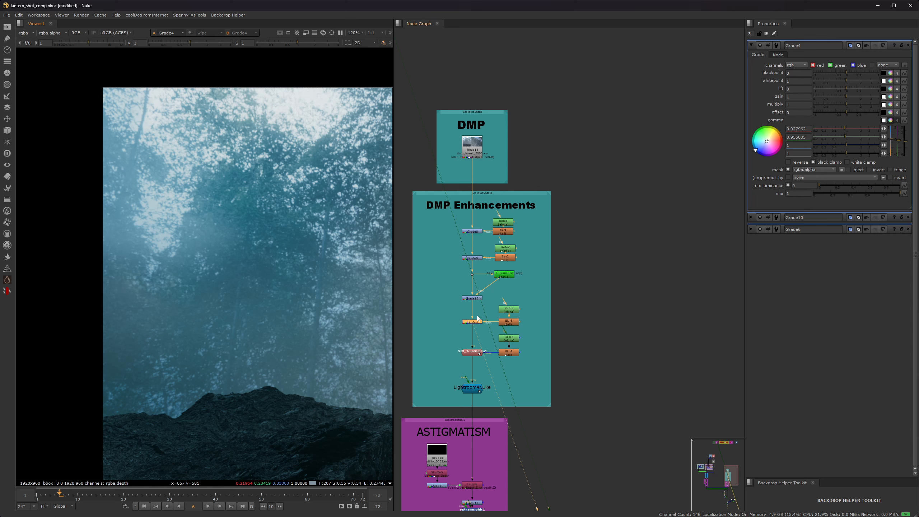
{"action": "middle_click_drag", "start_coordinate": [477, 316], "coordinate": [488, 264]}
{"action": "scroll", "coordinate": [444, 258], "scroll_direction": "up", "scroll_amount": 1}
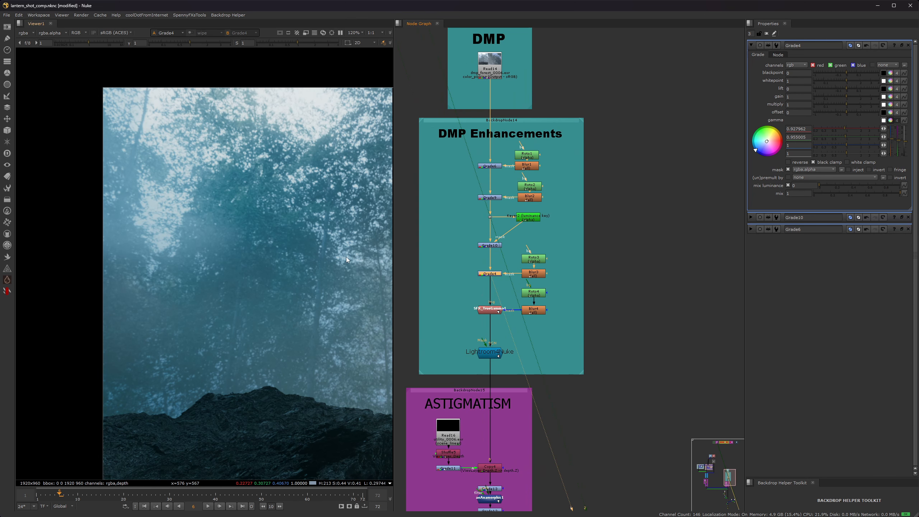
{"action": "key", "text": "f"}
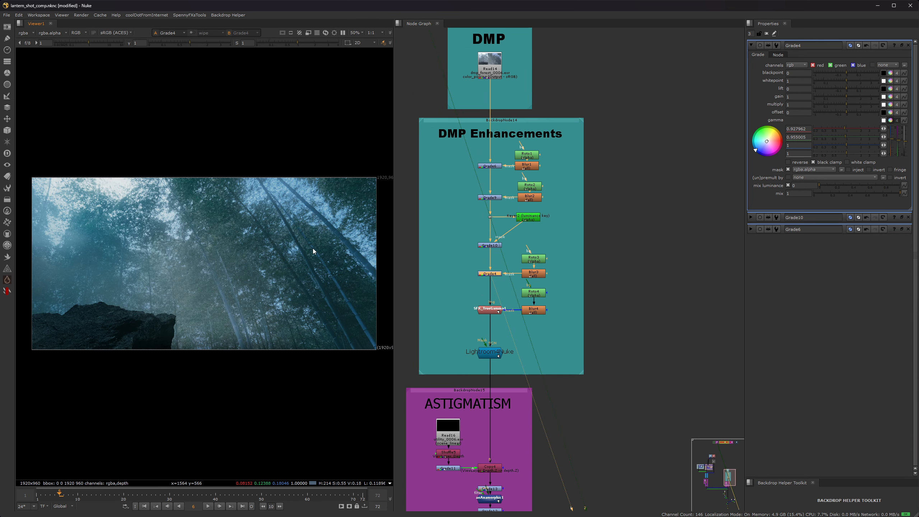
View SFX_TrueGamma1's output and toggle it off and on to compare its effect on the matte painting
{"action": "left_click", "coordinate": [488, 312]}
{"action": "key", "text": "1"}
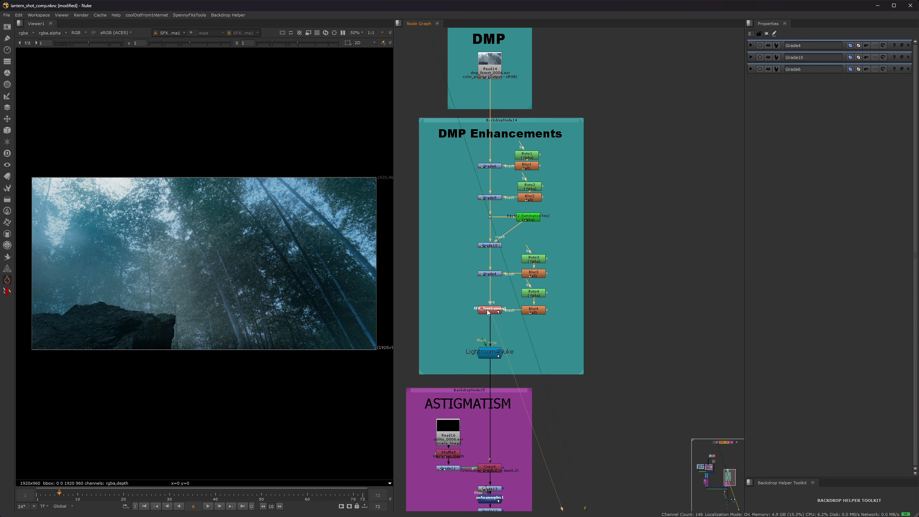
{"action": "left_click", "coordinate": [487, 312]}
{"action": "key", "text": "d"}
{"action": "key", "text": "d"}
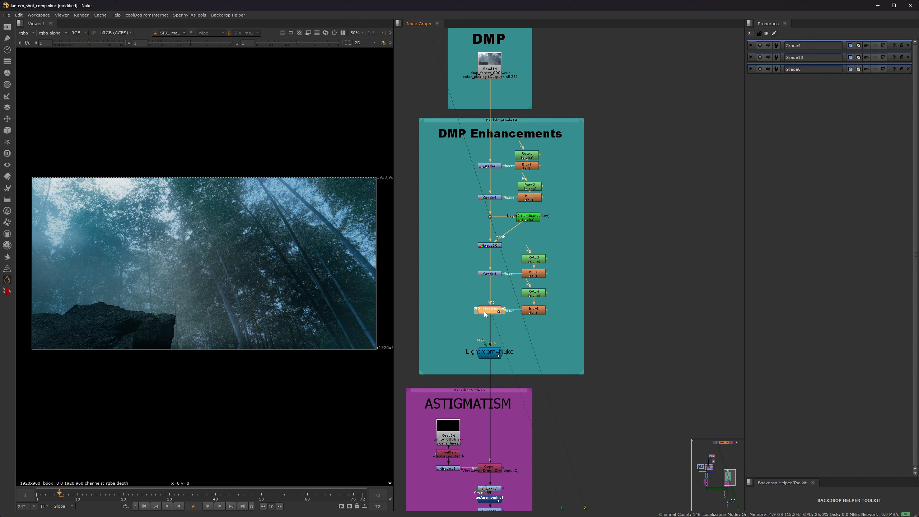
View Lightroom4Nuke's result and settings, and toggle all DMP Enhancements grading nodes off and on to compare
{"action": "double_click", "coordinate": [485, 354]}
{"action": "key", "text": "1"}
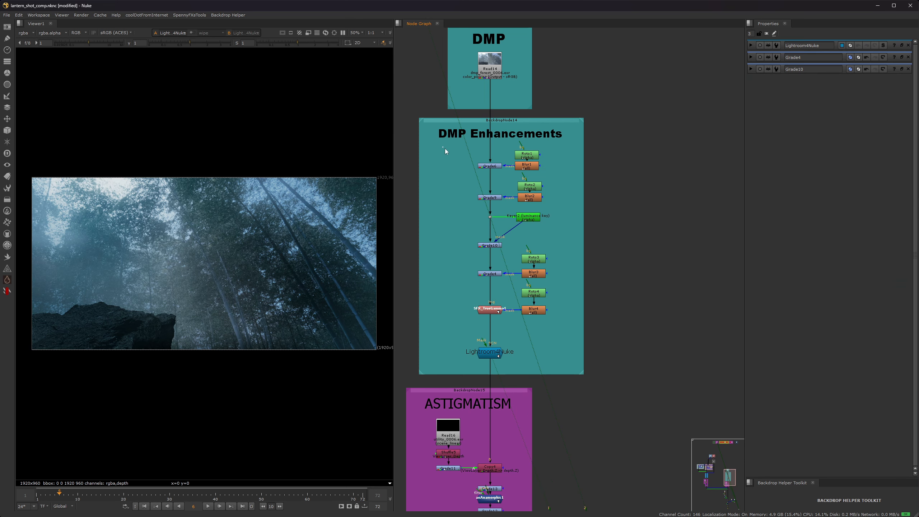
{"action": "left_click_drag", "start_coordinate": [445, 148], "coordinate": [507, 369]}
{"action": "key", "text": "d"}
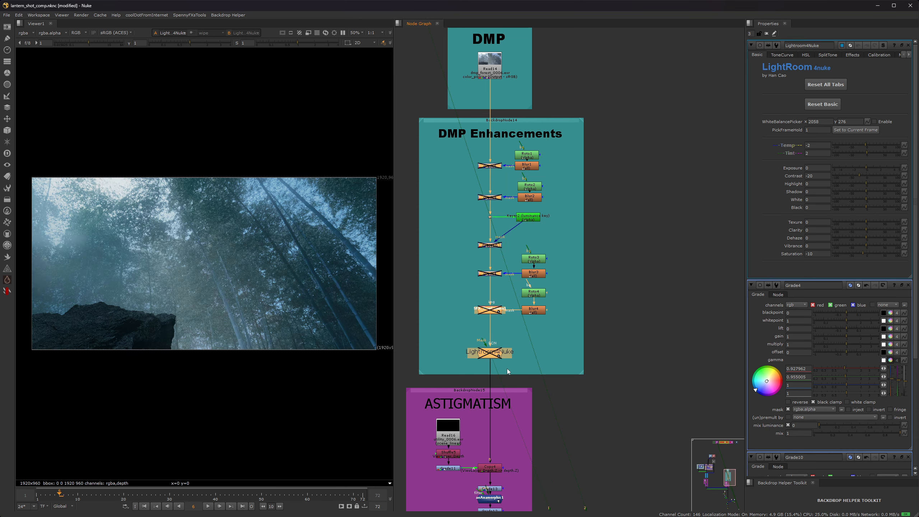
{"action": "key", "text": "d"}
View Grade12's output in the ASTIGMATISM section
{"action": "middle_click_drag", "start_coordinate": [524, 390], "coordinate": [561, 256]}
{"action": "left_click", "coordinate": [498, 283]}
{"action": "scroll", "coordinate": [499, 284], "scroll_direction": "up", "scroll_amount": 3}
{"action": "left_click", "coordinate": [562, 346]}
{"action": "key", "text": "1"}
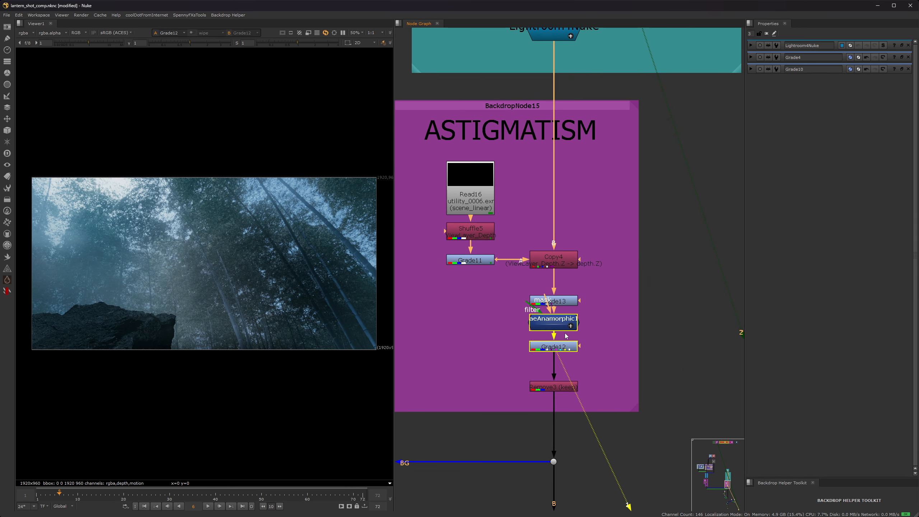
Compare Grade12's astigmatism result with the second viewer input up close, and return to Grade12 at full frame
{"action": "left_click", "coordinate": [498, 310]}
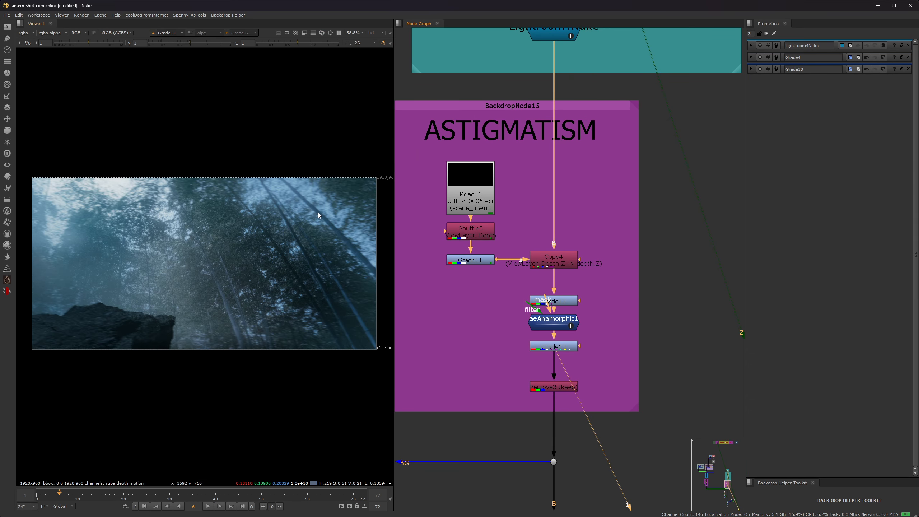
{"action": "scroll", "coordinate": [318, 212], "scroll_direction": "up", "scroll_amount": 2}
{"action": "key", "text": "2"}
{"action": "scroll", "coordinate": [313, 241], "scroll_direction": "up", "scroll_amount": 2}
{"action": "middle_click_drag", "start_coordinate": [334, 240], "coordinate": [246, 254]}
{"action": "key", "text": "f"}
{"action": "key", "text": "1"}
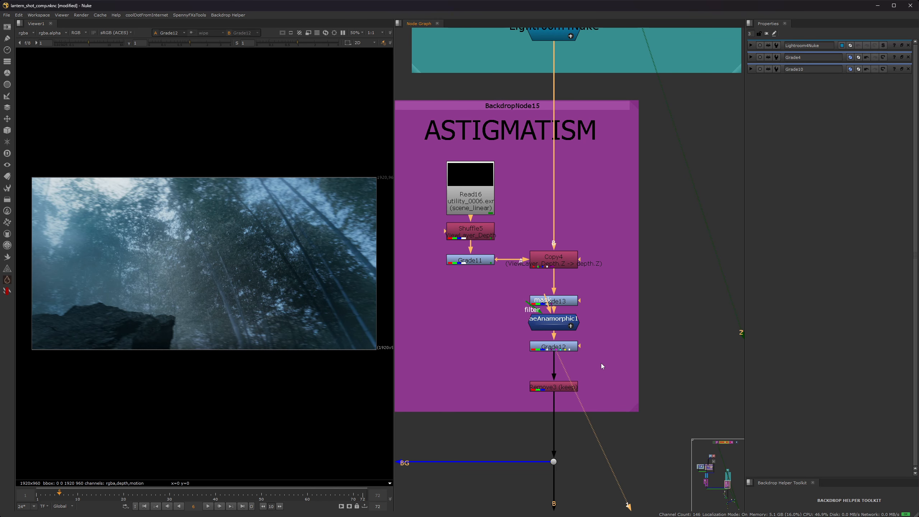
Toggle aeAnamorphic1 off and on to compare its effect on the background, and open its settings
{"action": "left_click", "coordinate": [538, 329]}
{"action": "key", "text": "d"}
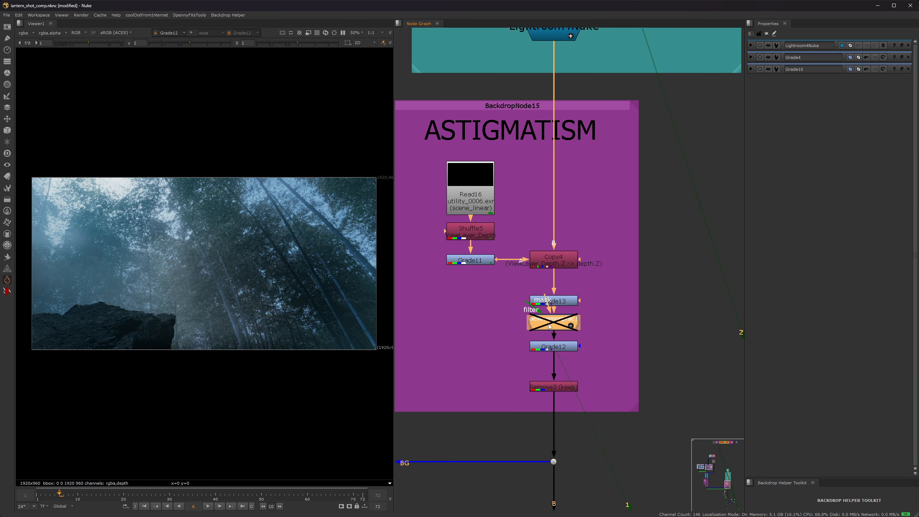
{"action": "double_click", "coordinate": [549, 326]}
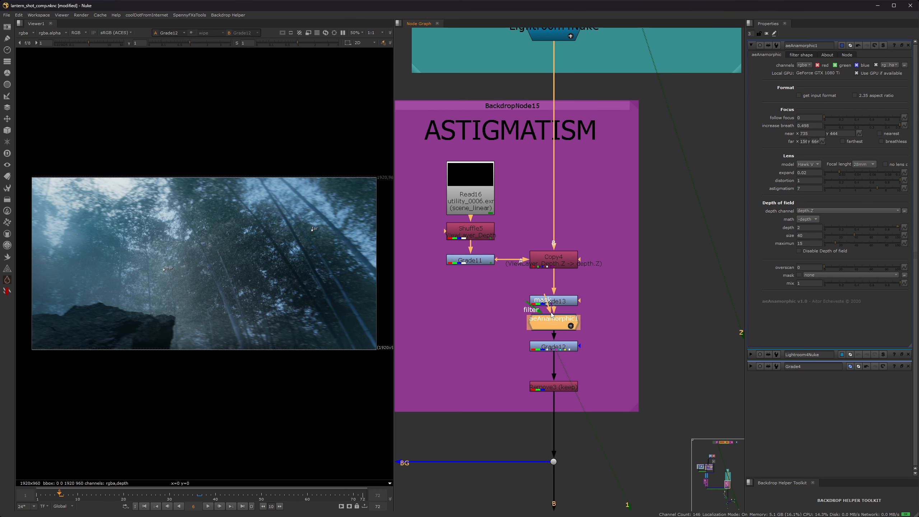
{"action": "scroll", "coordinate": [540, 329], "scroll_direction": "up", "scroll_amount": 3}
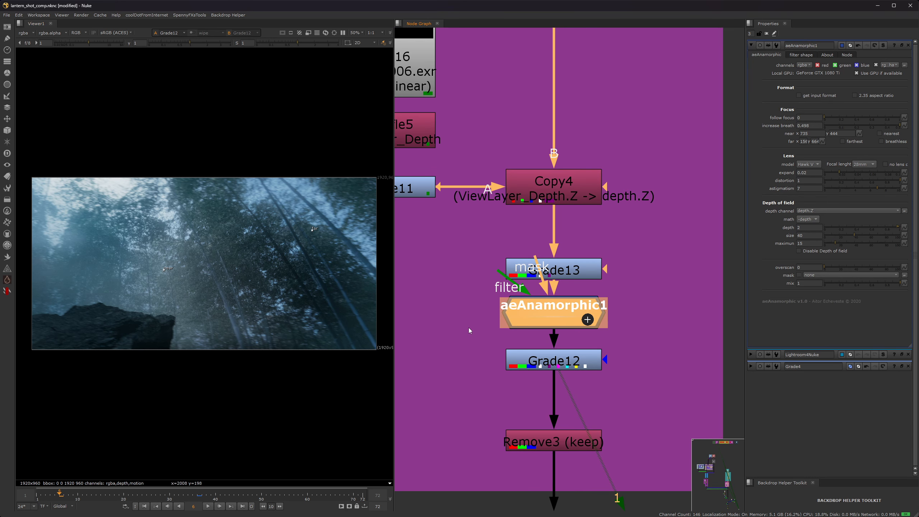
Look over the aeDirtCG node in the CG branch, and return to aeAnamorphic1 in the ASTIGMATISM section
{"action": "scroll", "coordinate": [468, 327], "scroll_direction": "down", "scroll_amount": 8}
{"action": "middle_click_drag", "start_coordinate": [468, 328], "coordinate": [677, 320]}
{"action": "middle_click_drag", "start_coordinate": [459, 290], "coordinate": [555, 301]}
{"action": "scroll", "coordinate": [460, 281], "scroll_direction": "up", "scroll_amount": 8}
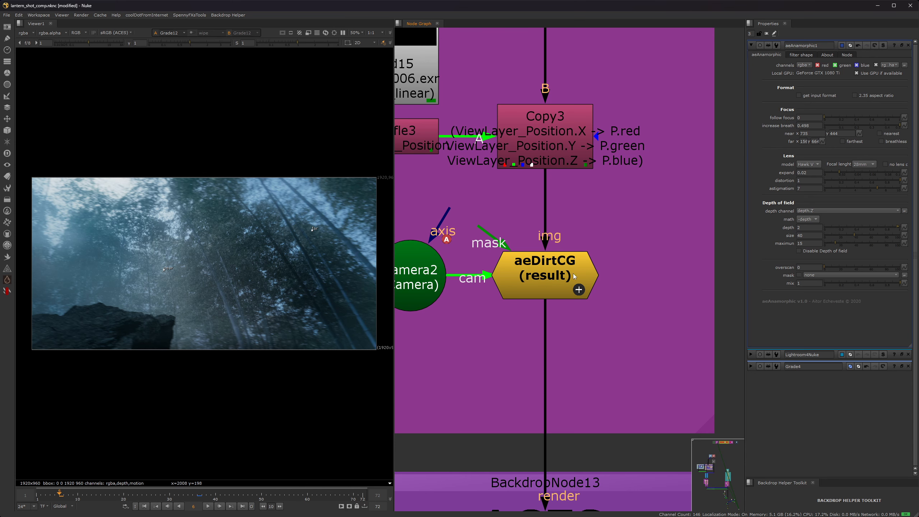
{"action": "scroll", "coordinate": [573, 273], "scroll_direction": "down", "scroll_amount": 12}
{"action": "middle_click_drag", "start_coordinate": [739, 335], "coordinate": [563, 314]}
{"action": "scroll", "coordinate": [496, 285], "scroll_direction": "up", "scroll_amount": 12}
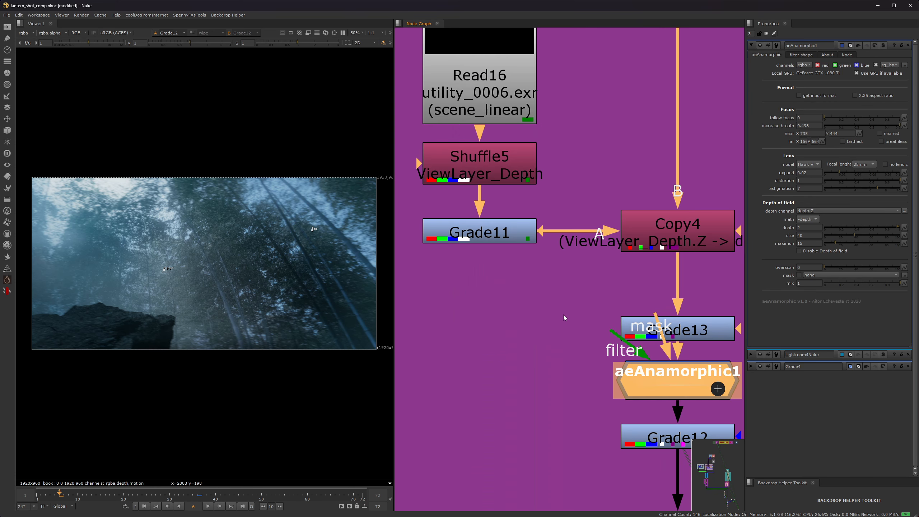
{"action": "scroll", "coordinate": [564, 317], "scroll_direction": "down", "scroll_amount": 4}
{"action": "middle_click_drag", "start_coordinate": [630, 326], "coordinate": [586, 292]}
{"action": "scroll", "coordinate": [586, 291], "scroll_direction": "up", "scroll_amount": 1}
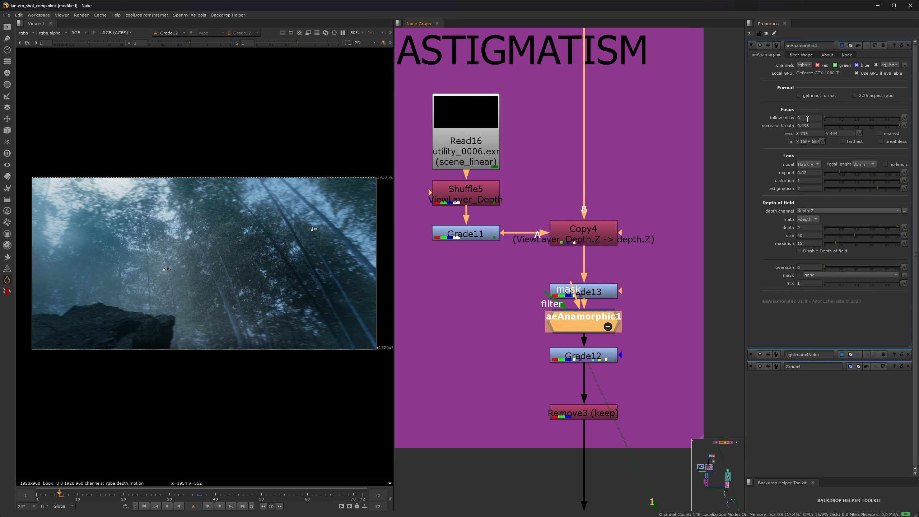
View the depth setup through Shuffle5, Grade11 and Copy4, and return to Grade12's output
{"action": "left_click", "coordinate": [487, 193]}
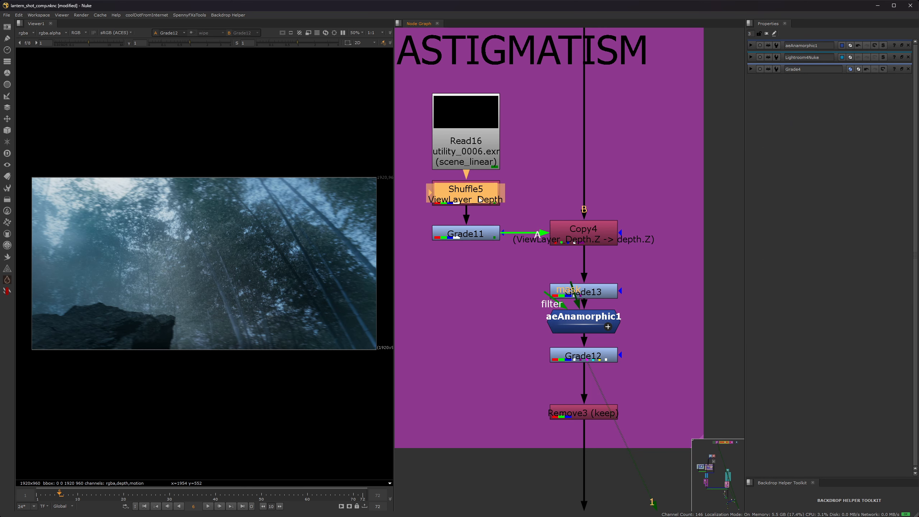
{"action": "key", "text": "1"}
{"action": "left_click", "coordinate": [483, 234]}
{"action": "key", "text": "1"}
{"action": "left_click", "coordinate": [591, 240]}
{"action": "key", "text": "1"}
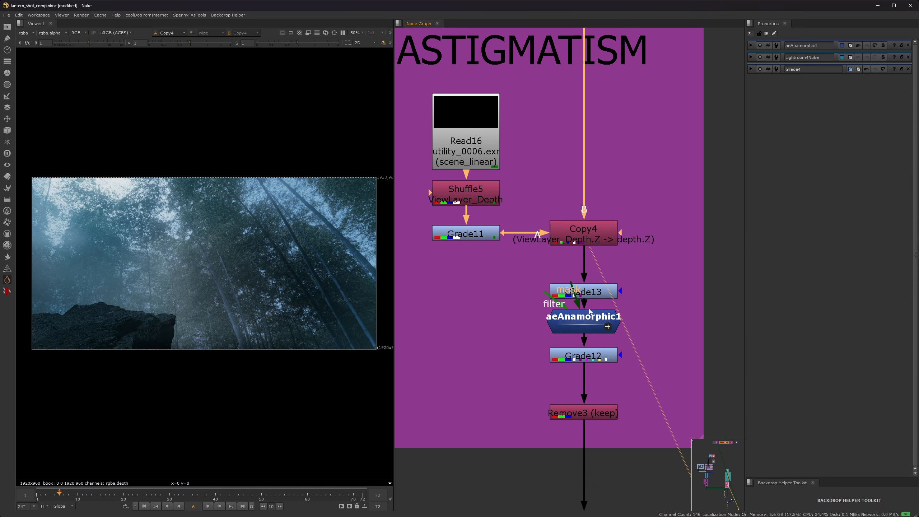
{"action": "left_click", "coordinate": [587, 352]}
{"action": "key", "text": "1"}
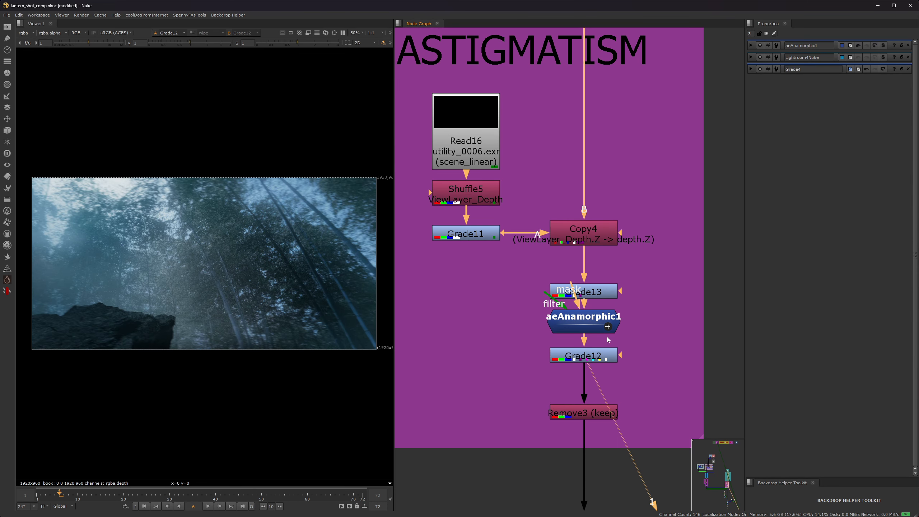
Open aeAnamorphic1's settings and try a different astigmatism value
{"action": "double_click", "coordinate": [600, 328]}
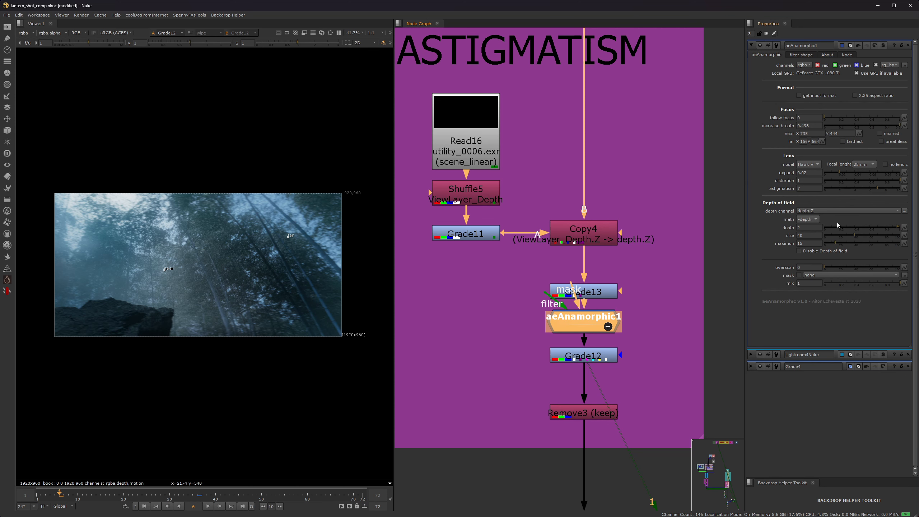
{"action": "left_click_drag", "start_coordinate": [863, 189], "coordinate": [902, 192]}
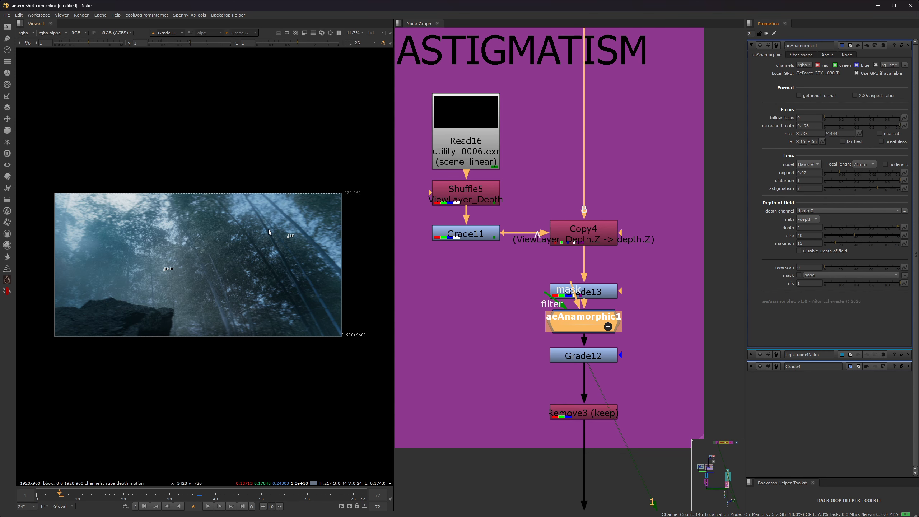
{"action": "scroll", "coordinate": [269, 231], "scroll_direction": "up", "scroll_amount": 1}
View Remove3's output at the end of the ASTIGMATISM section and open its channel settings
{"action": "scroll", "coordinate": [539, 292], "scroll_direction": "down", "scroll_amount": 4}
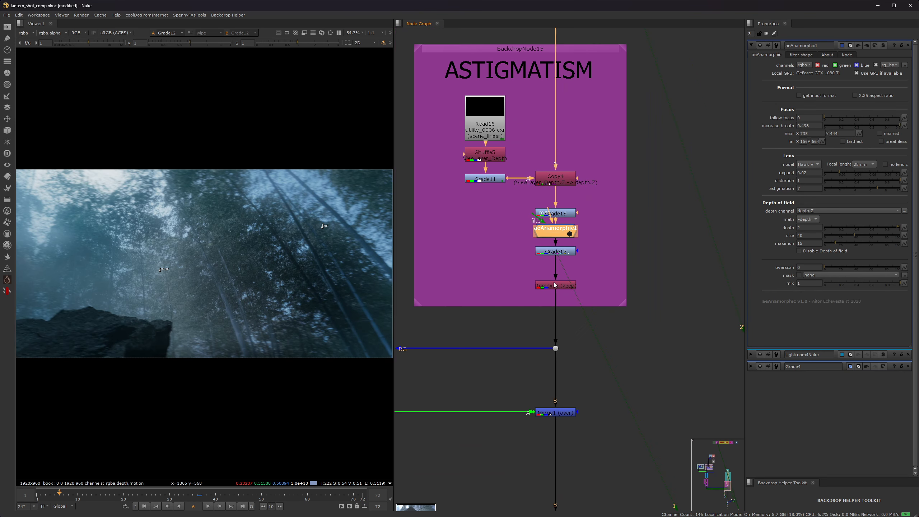
{"action": "double_click", "coordinate": [557, 286]}
{"action": "key", "text": "1"}
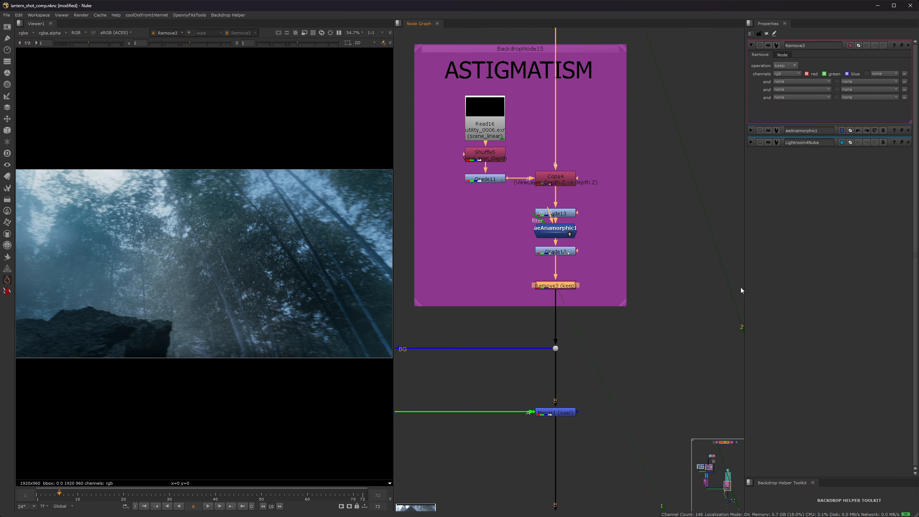
View Merge1's output with the lantern over the background, and toggle the merge off and on to compare
{"action": "middle_click_drag", "start_coordinate": [554, 349], "coordinate": [556, 244]}
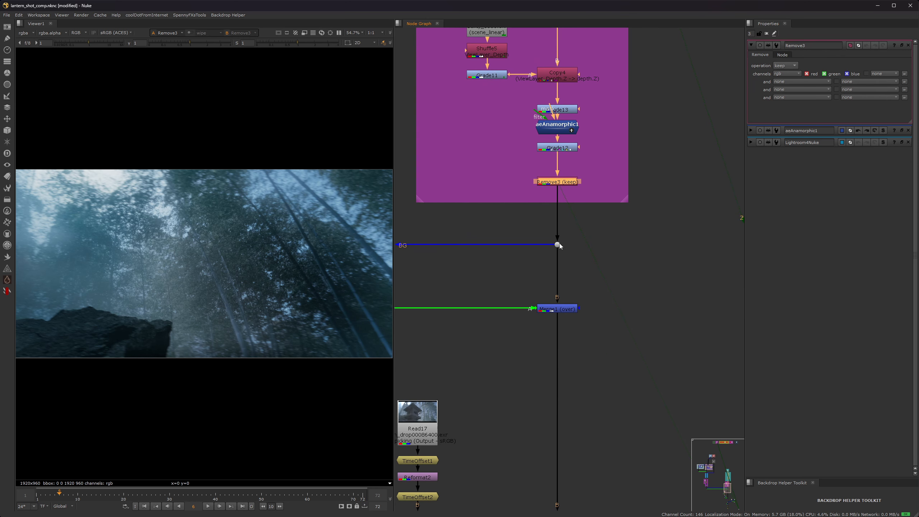
{"action": "left_click_drag", "start_coordinate": [619, 276], "coordinate": [453, 349]}
{"action": "key", "text": "1"}
{"action": "key", "text": "d"}
{"action": "key", "text": "d"}
View the retimed Read17 rain drop footage through TimeOffset2 at frame 46
{"action": "scroll", "coordinate": [500, 283], "scroll_direction": "down", "scroll_amount": 6}
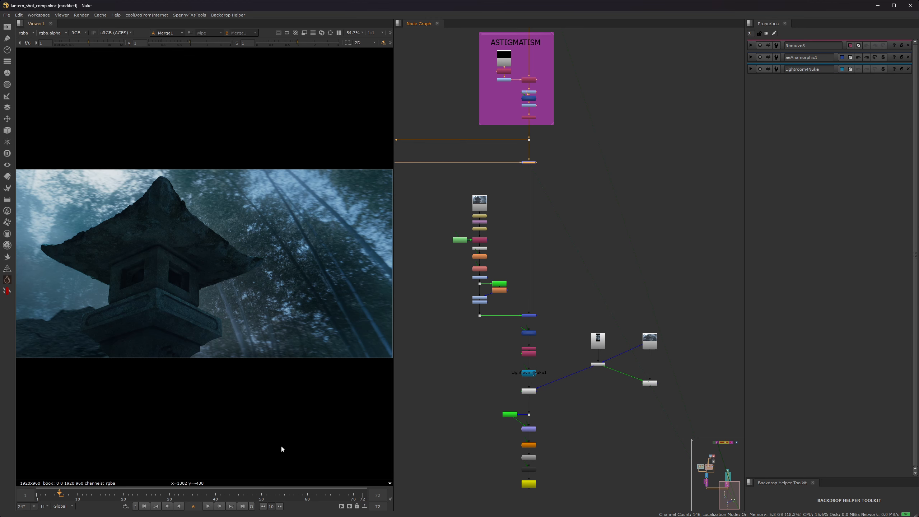
{"action": "left_click", "coordinate": [479, 202]}
{"action": "key", "text": "1"}
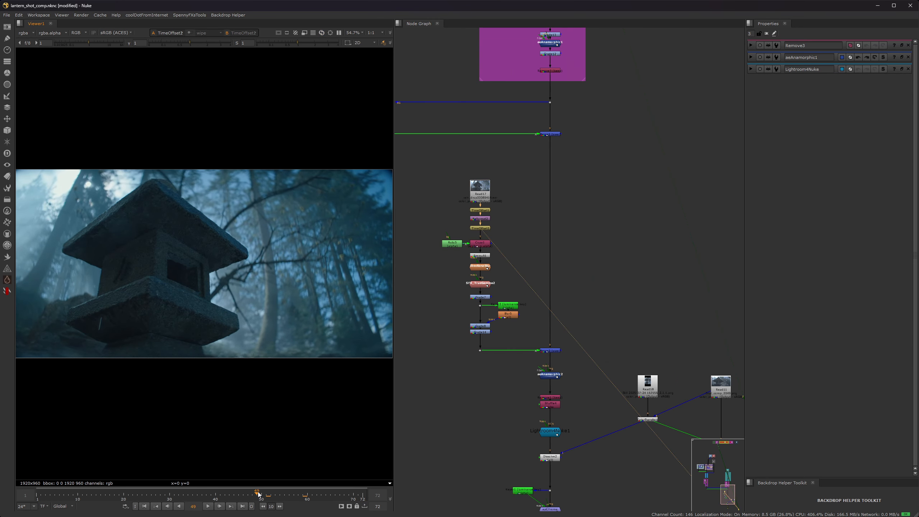
{"action": "left_click_drag", "start_coordinate": [252, 494], "coordinate": [243, 494]}
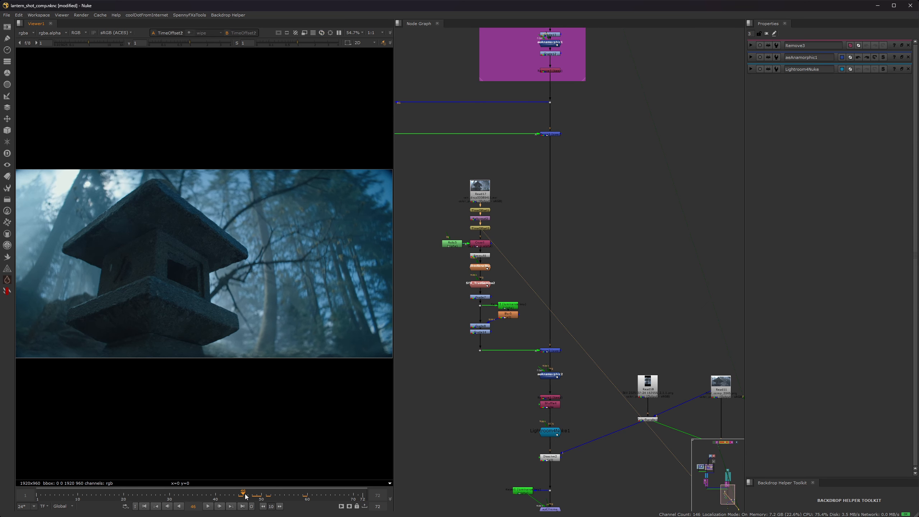
View the isolated rain drop through Copy1, Premult1, SFX_TrueGamma2 and Grade14
{"action": "scroll", "coordinate": [473, 230], "scroll_direction": "up", "scroll_amount": 3}
{"action": "scroll", "coordinate": [472, 227], "scroll_direction": "up", "scroll_amount": 1}
{"action": "middle_click_drag", "start_coordinate": [493, 313], "coordinate": [493, 238]}
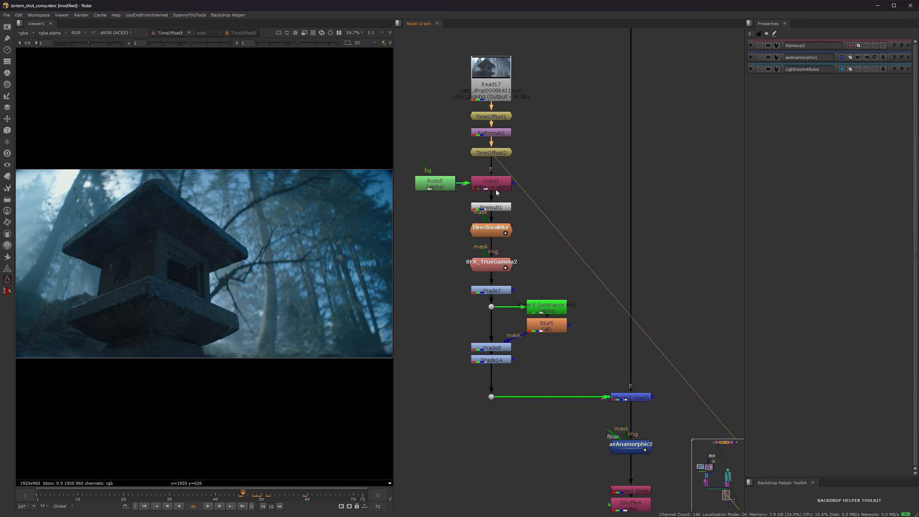
{"action": "left_click", "coordinate": [497, 191]}
{"action": "key", "text": "1"}
{"action": "left_click", "coordinate": [502, 208]}
{"action": "key", "text": "1"}
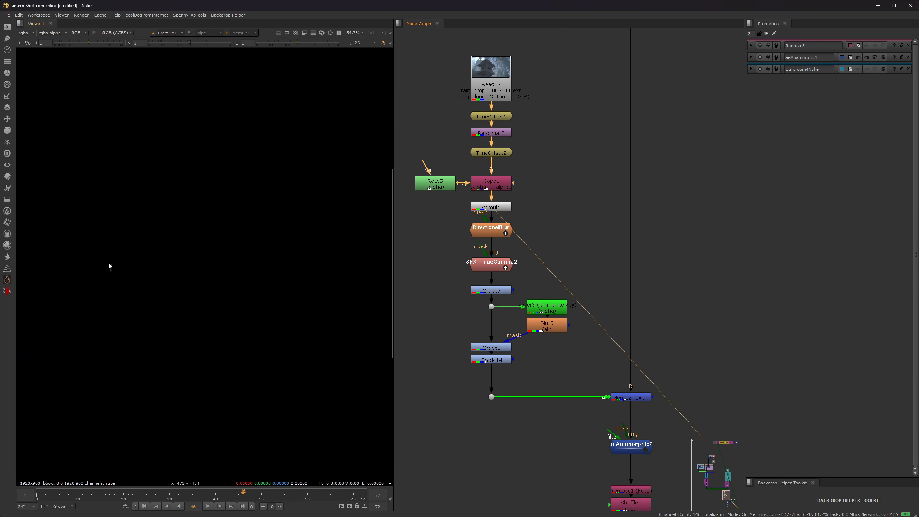
{"action": "left_click", "coordinate": [499, 266], "text": "ctrl+shift"}
{"action": "left_click", "coordinate": [500, 360], "text": "ctrl+shift"}
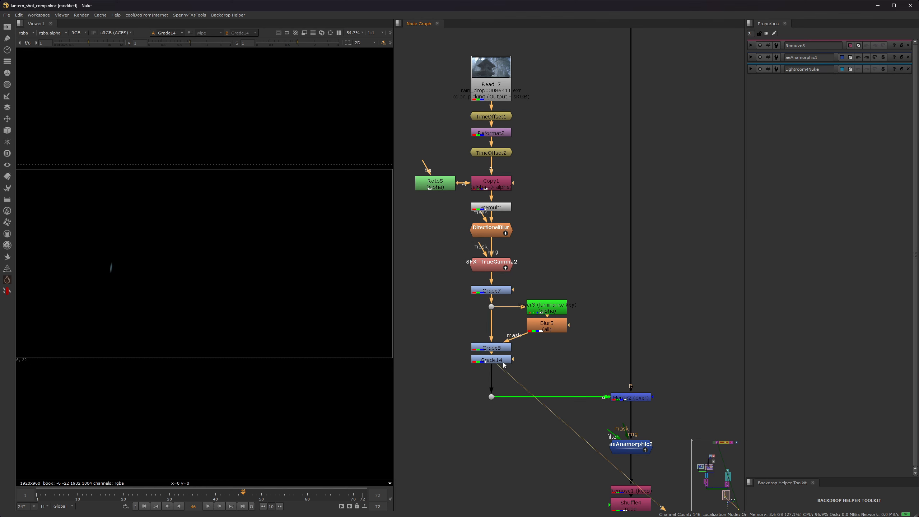
View Merge2's output with the rain drop composited over the lantern shot
{"action": "middle_click_drag", "start_coordinate": [574, 365], "coordinate": [505, 299]}
{"action": "left_click", "coordinate": [562, 332]}
{"action": "key", "text": "1"}
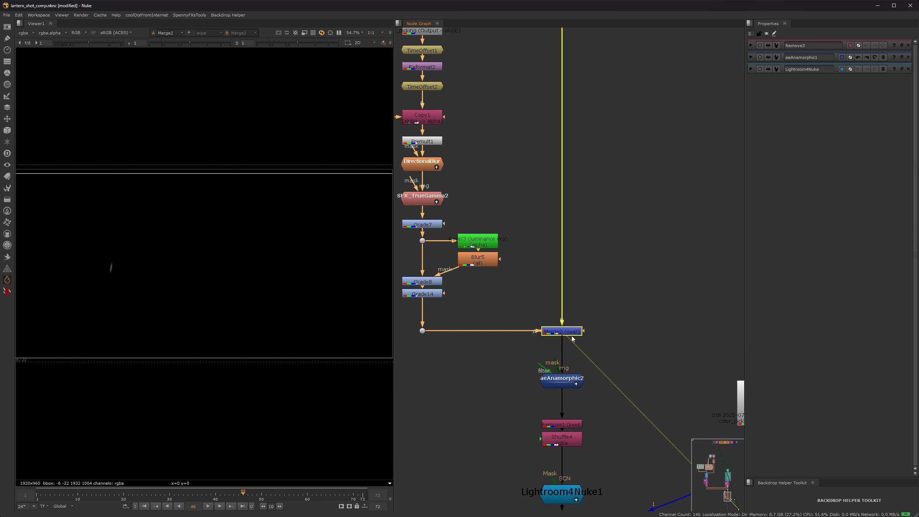
{"action": "left_click_drag", "start_coordinate": [627, 314], "coordinate": [487, 363]}
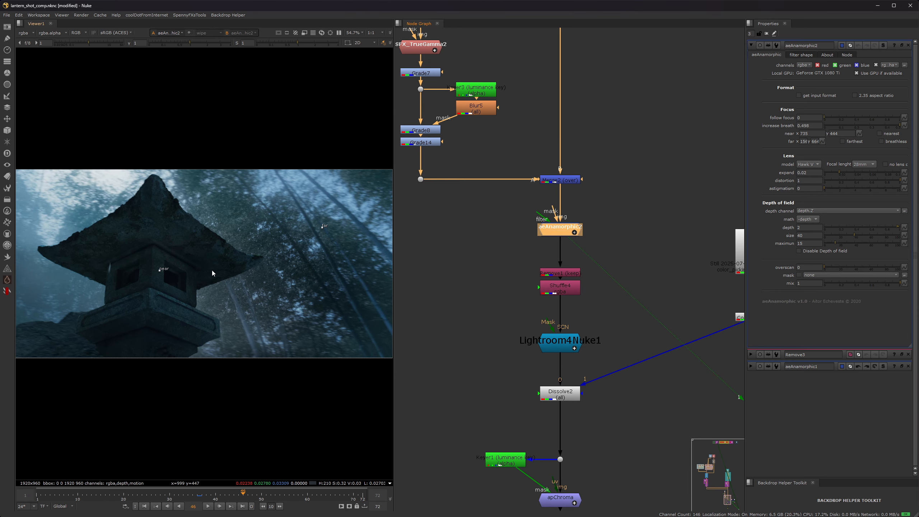
Examine the lantern up close in aeAnamorphic2's output and look over the surrounding node chain
{"action": "scroll", "coordinate": [129, 267], "scroll_direction": "up", "scroll_amount": 3}
{"action": "middle_click_drag", "start_coordinate": [121, 272], "coordinate": [157, 319]}
{"action": "scroll", "coordinate": [556, 281], "scroll_direction": "down", "scroll_amount": 5}
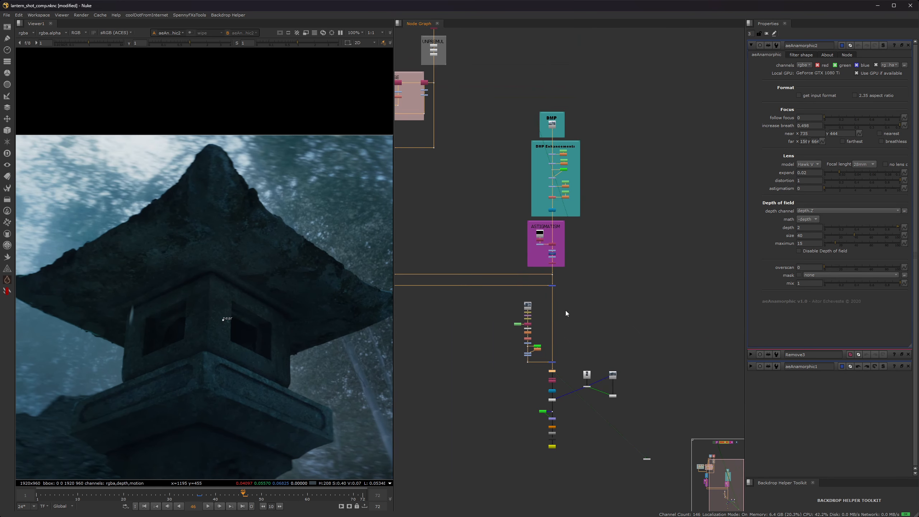
{"action": "scroll", "coordinate": [566, 312], "scroll_direction": "up", "scroll_amount": 3}
{"action": "middle_click_drag", "start_coordinate": [569, 385], "coordinate": [568, 213]}
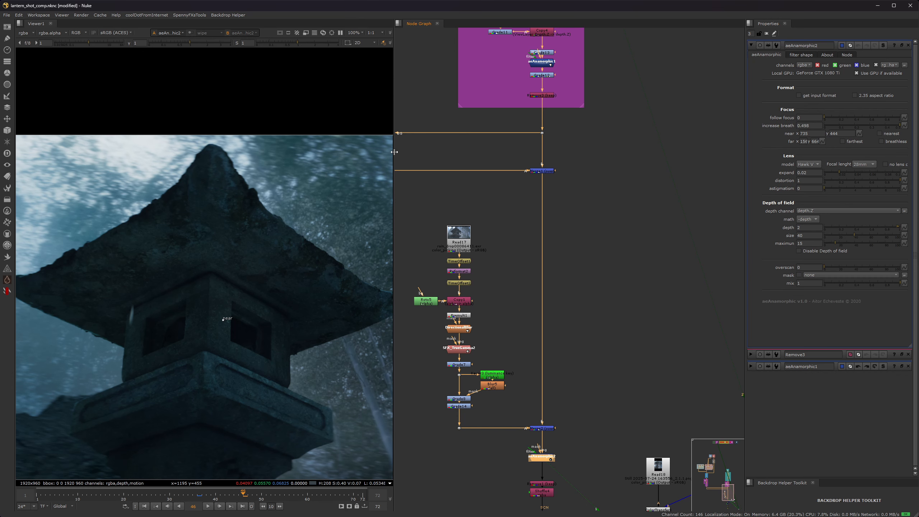
{"action": "scroll", "coordinate": [206, 158], "scroll_direction": "up", "scroll_amount": 5}
{"action": "scroll", "coordinate": [250, 179], "scroll_direction": "down", "scroll_amount": 7}
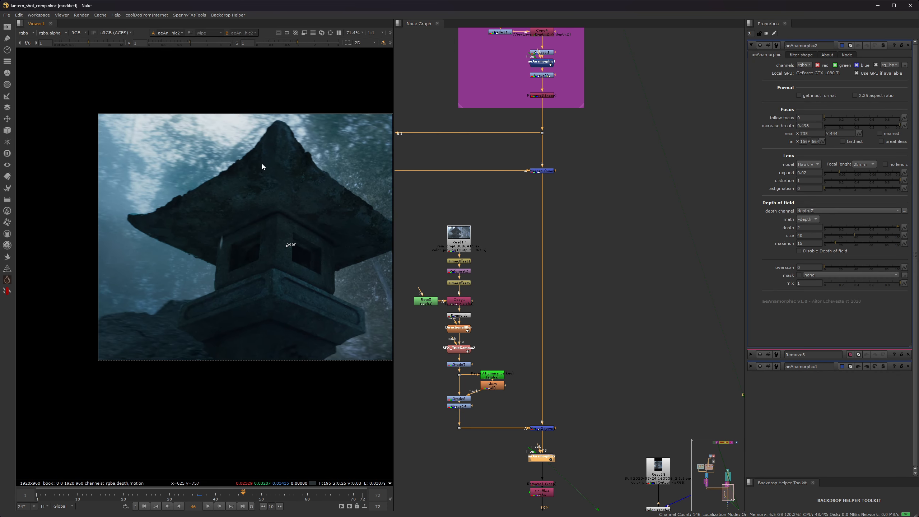
{"action": "scroll", "coordinate": [538, 471], "scroll_direction": "up", "scroll_amount": 6}
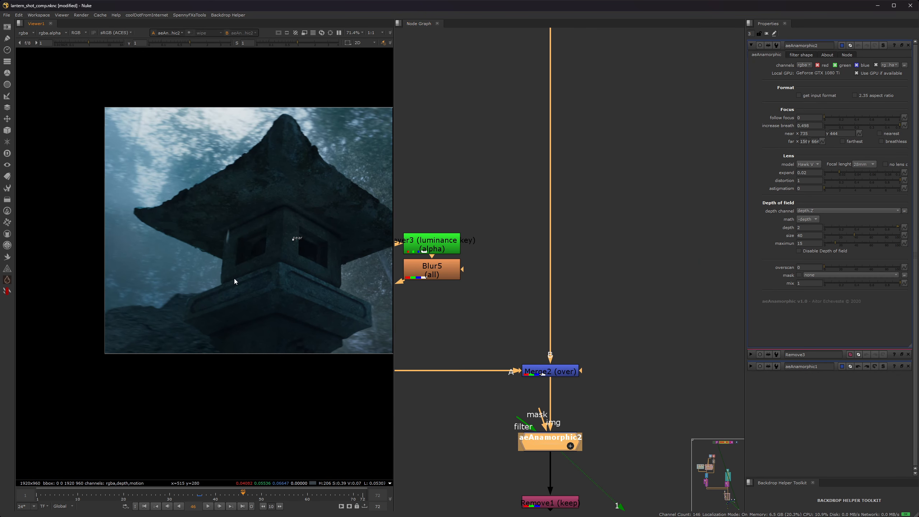
Toggle aeAnamorphic2 off and on to compare its effect on the lantern's edges up close
{"action": "key", "text": "d"}
{"action": "key", "text": "d"}
{"action": "scroll", "coordinate": [165, 231], "scroll_direction": "up", "scroll_amount": 4}
{"action": "key", "text": "d"}
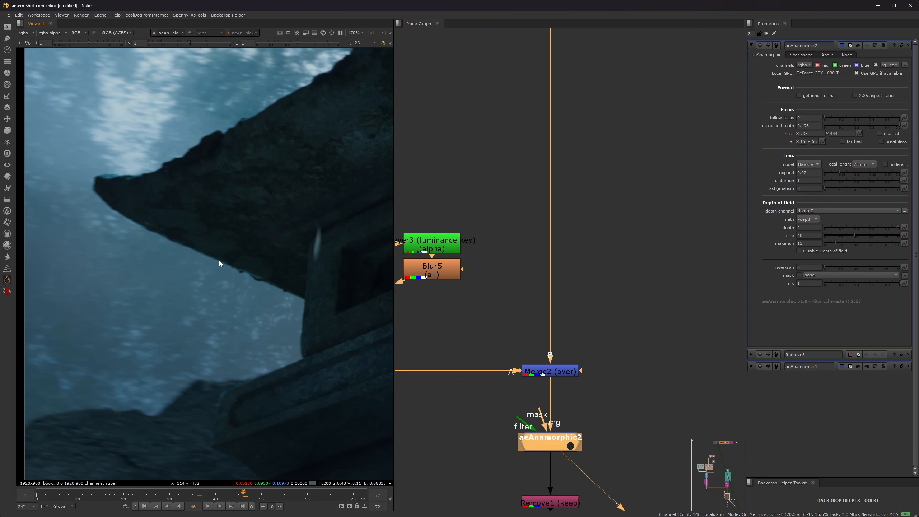
{"action": "scroll", "coordinate": [145, 201], "scroll_direction": "down", "scroll_amount": 4}
{"action": "scroll", "coordinate": [233, 230], "scroll_direction": "up", "scroll_amount": 5}
{"action": "key", "text": "d"}
{"action": "scroll", "coordinate": [259, 253], "scroll_direction": "down", "scroll_amount": 4}
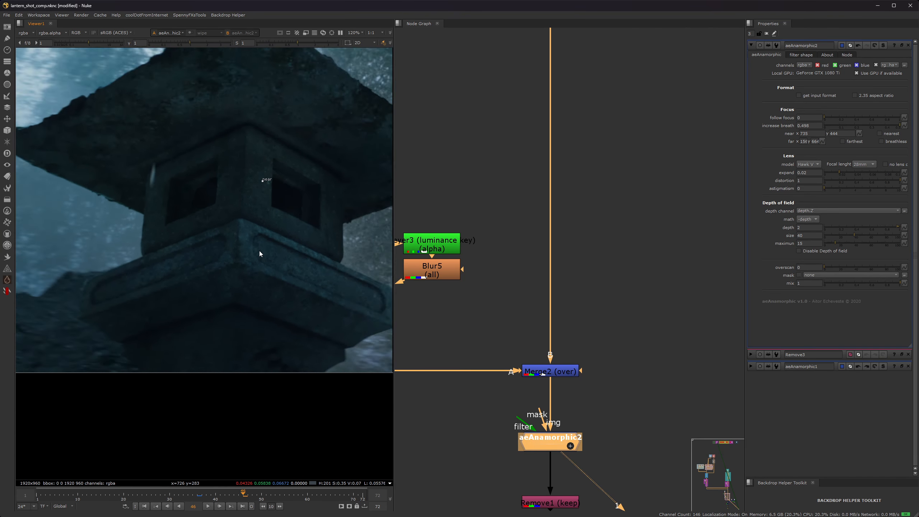
{"action": "scroll", "coordinate": [220, 310], "scroll_direction": "up", "scroll_amount": 5}
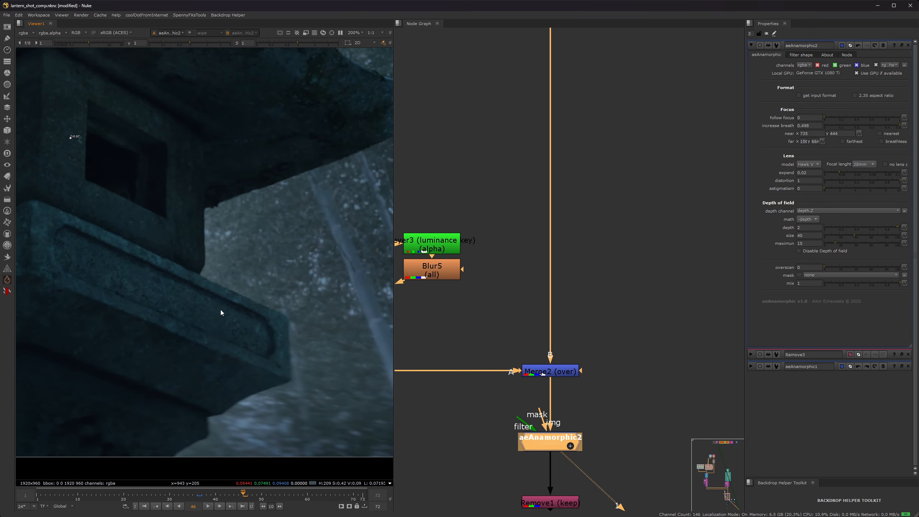
View Lightroom4Nuke1's output and settings at full frame, and toggle it off and on repeatedly to compare
{"action": "key", "text": "f"}
{"action": "middle_click_drag", "start_coordinate": [526, 383], "coordinate": [514, 227]}
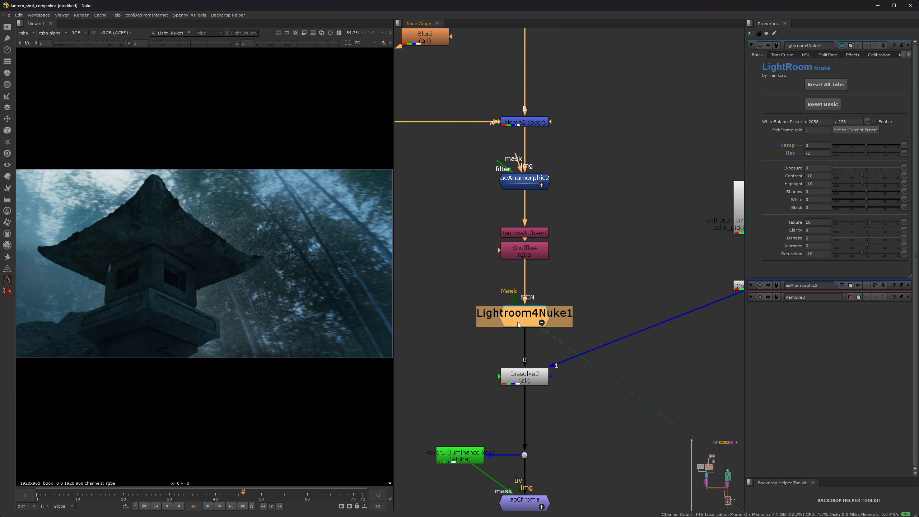
{"action": "middle_click_drag", "start_coordinate": [526, 334], "coordinate": [599, 273]}
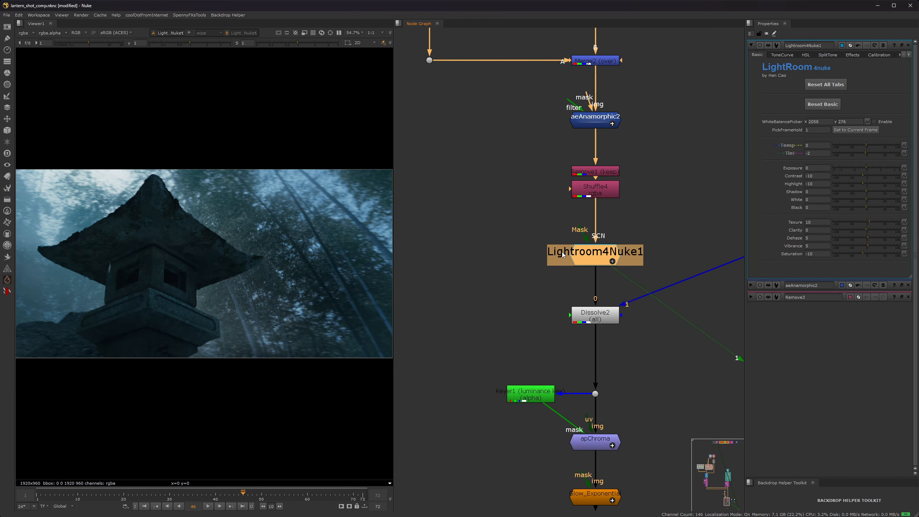
{"action": "key", "text": "d"}
{"action": "key", "text": "d"}
{"action": "key", "text": "d"}
{"action": "key", "text": "d"}
{"action": "key", "text": "d"}
{"action": "key", "text": "d"}
{"action": "key", "text": "d"}
{"action": "key", "text": "d"}
View Dissolve2's output and settings, and look over the ColorTransfer1 branch with Read18 and Read11 feeding it
{"action": "middle_click_drag", "start_coordinate": [564, 326], "coordinate": [467, 274]}
{"action": "left_click", "coordinate": [505, 265]}
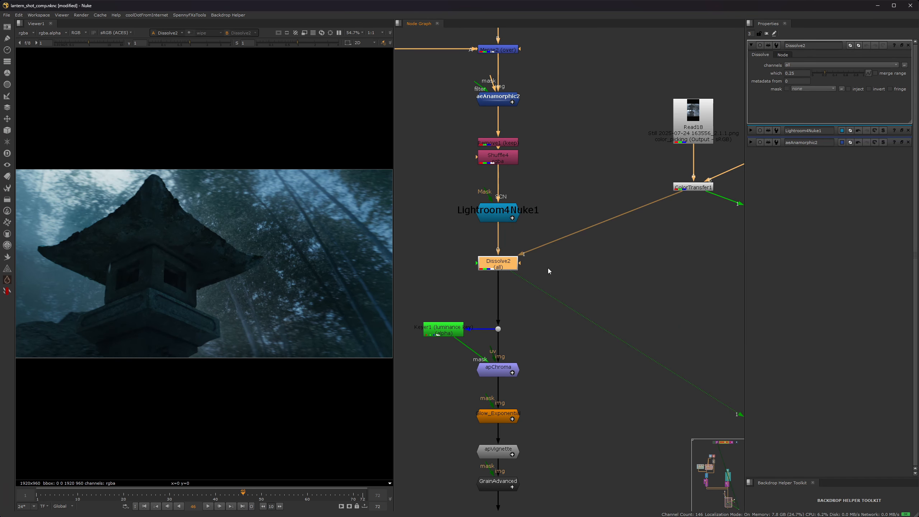
{"action": "scroll", "coordinate": [546, 267], "scroll_direction": "down", "scroll_amount": 3}
{"action": "scroll", "coordinate": [629, 244], "scroll_direction": "up", "scroll_amount": 2}
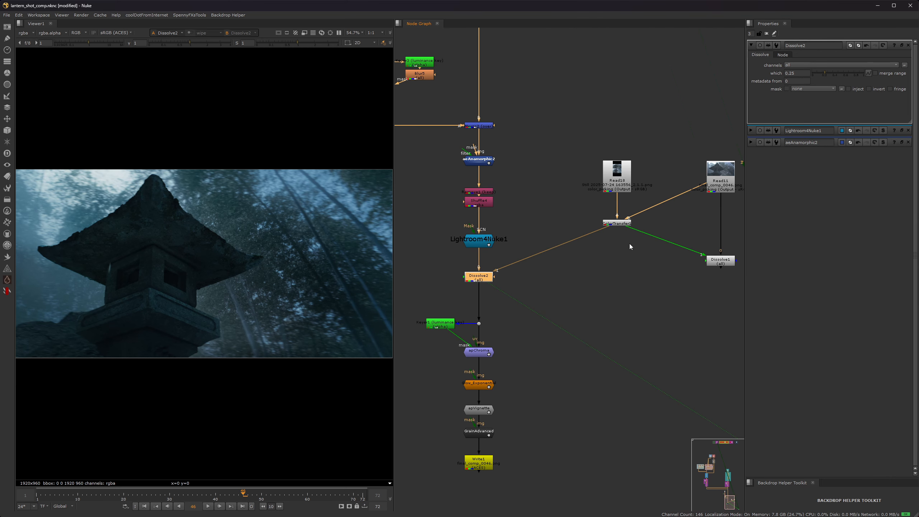
{"action": "scroll", "coordinate": [629, 244], "scroll_direction": "up", "scroll_amount": 2}
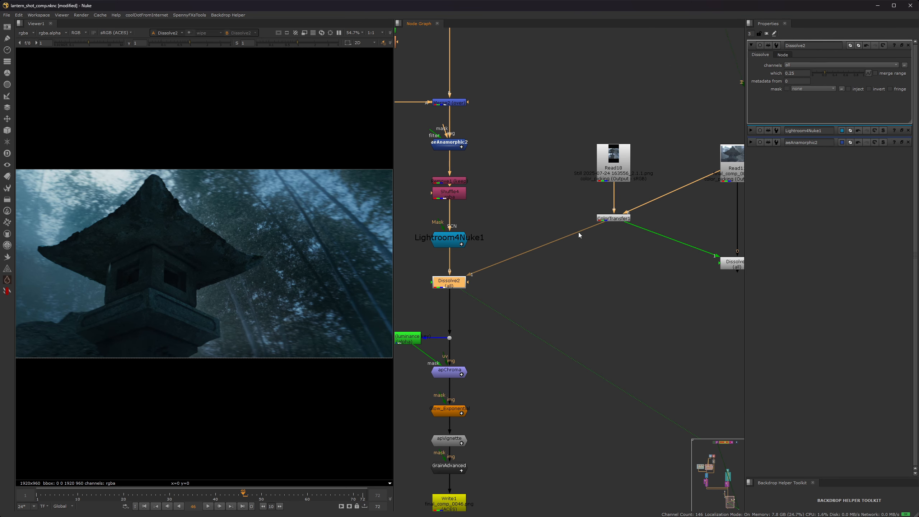
{"action": "middle_click_drag", "start_coordinate": [641, 241], "coordinate": [531, 269]}
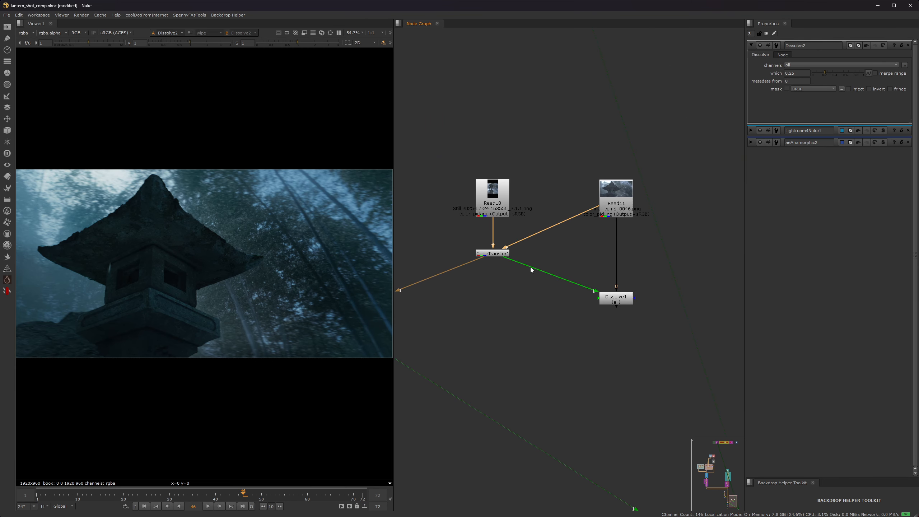
View the Read18 reference comparison image and the Read11 comp image that feed ColorTransfer1
{"action": "left_click", "coordinate": [513, 204]}
{"action": "key", "text": "1"}
{"action": "middle_click_drag", "start_coordinate": [229, 363], "coordinate": [245, 274]}
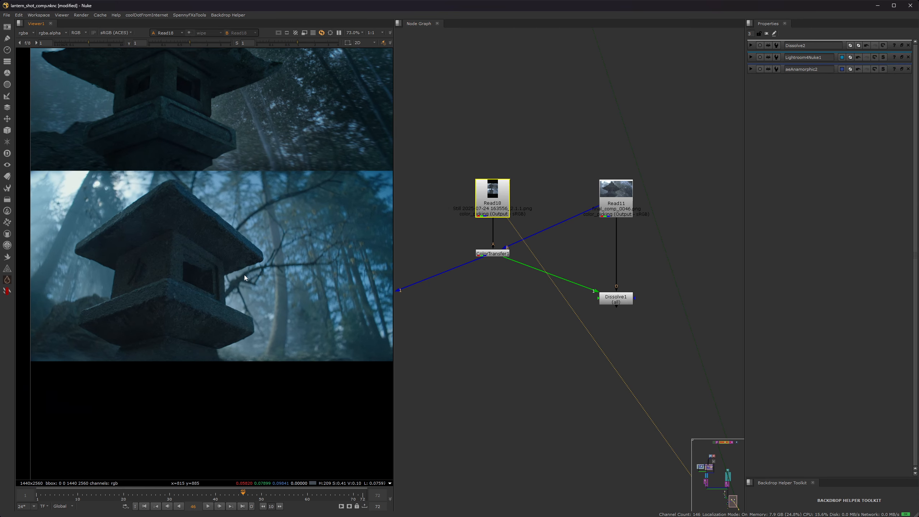
{"action": "scroll", "coordinate": [245, 273], "scroll_direction": "up", "scroll_amount": 1}
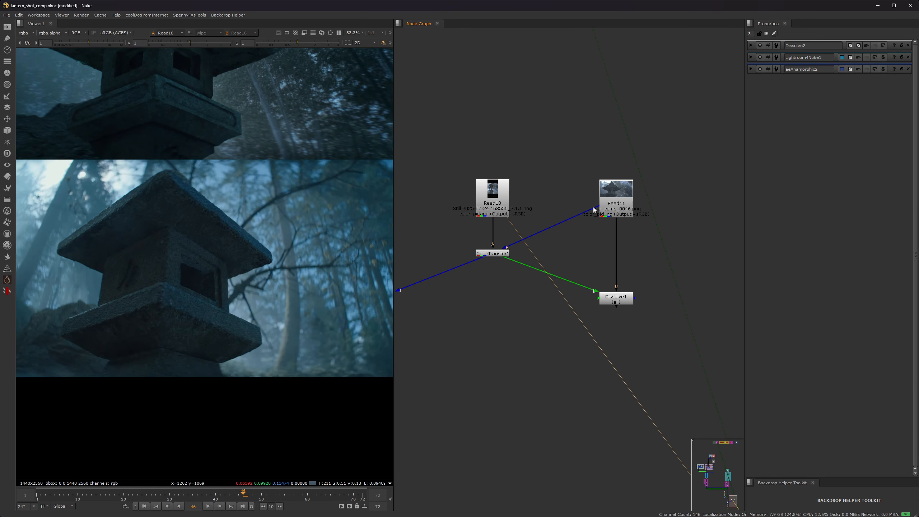
{"action": "left_click", "coordinate": [611, 201]}
{"action": "key", "text": "1"}
{"action": "key", "text": "f"}
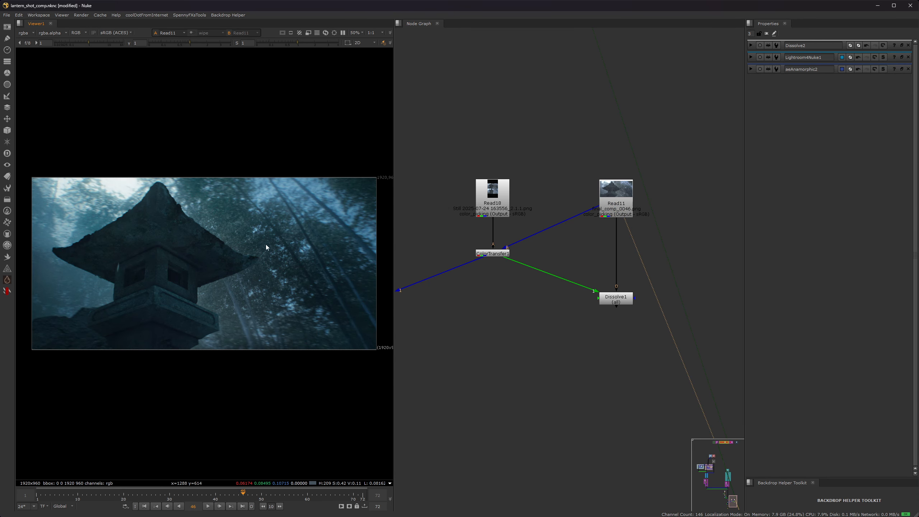
Look over the ColorTransfer1 branch beside the main node chain and inspect ColorTransfer1's settings
{"action": "scroll", "coordinate": [494, 311], "scroll_direction": "down", "scroll_amount": 4}
{"action": "middle_click_drag", "start_coordinate": [493, 314], "coordinate": [606, 215]}
{"action": "scroll", "coordinate": [583, 216], "scroll_direction": "up", "scroll_amount": 4}
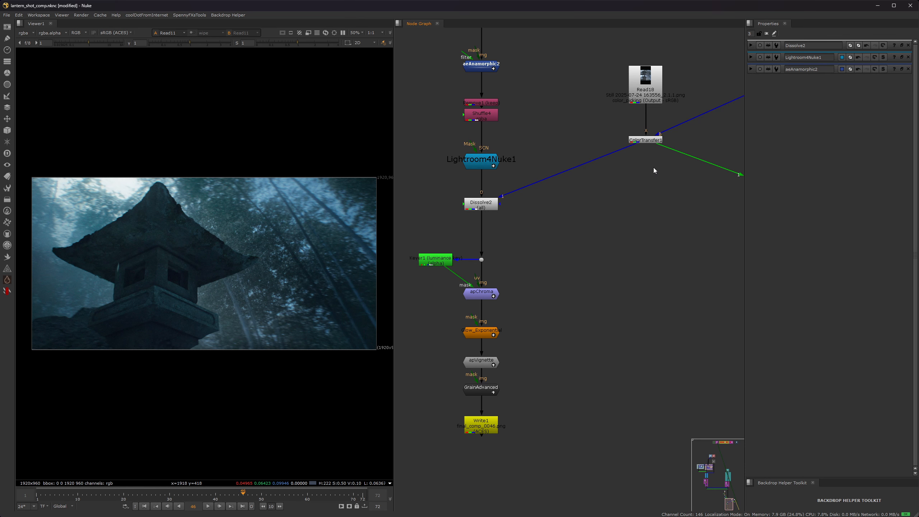
{"action": "middle_click_drag", "start_coordinate": [653, 167], "coordinate": [619, 167]}
{"action": "left_click", "coordinate": [615, 141]}
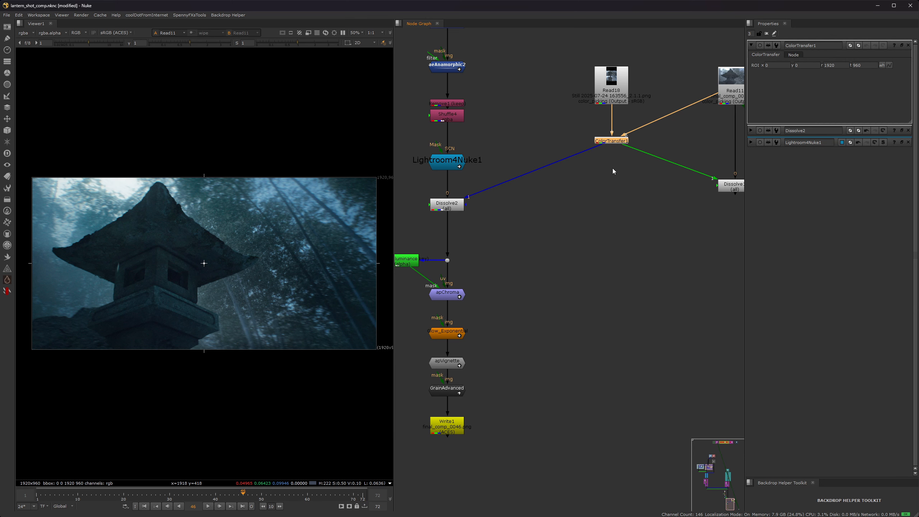
View Dissolve2's output and toggle the node off and on repeatedly to compare the color transfer effect
{"action": "left_click", "coordinate": [447, 205]}
{"action": "key", "text": "1"}
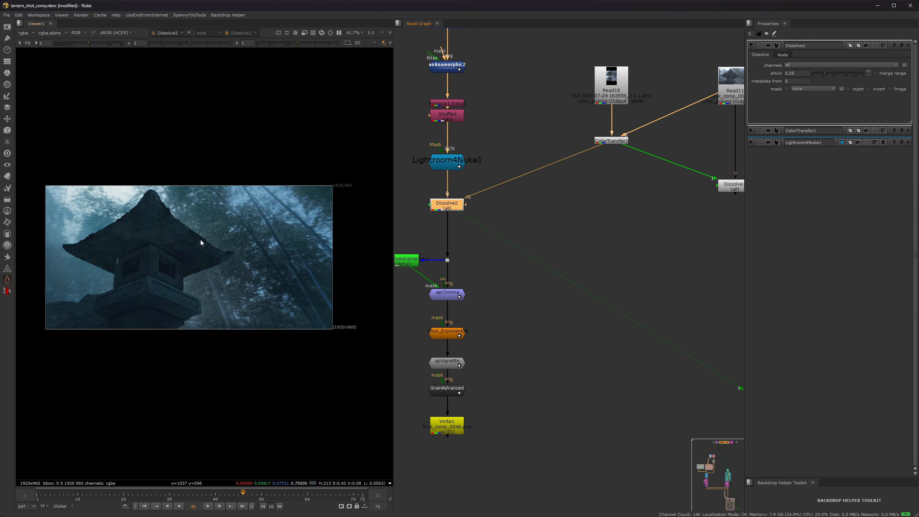
{"action": "middle_click_drag", "start_coordinate": [217, 248], "coordinate": [235, 242]}
{"action": "key", "text": "d"}
{"action": "key", "text": "d"}
{"action": "key", "text": "d"}
{"action": "key", "text": "d"}
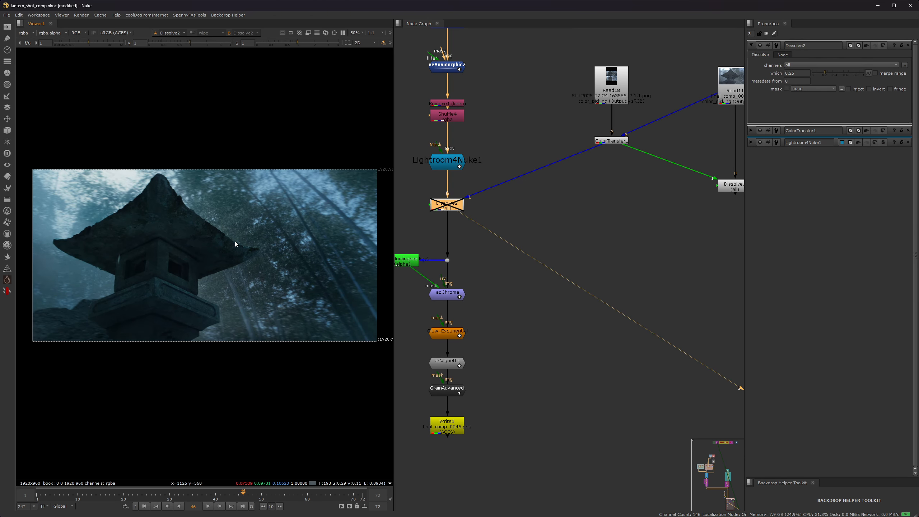
{"action": "key", "text": "d"}
{"action": "key", "text": "d"}
{"action": "key", "text": "d"}
{"action": "key", "text": "d"}
View apChroma's output and settings, examining the chromatic aberration around the lantern roof up close
{"action": "middle_click_drag", "start_coordinate": [537, 248], "coordinate": [569, 162]}
{"action": "left_click", "coordinate": [476, 208]}
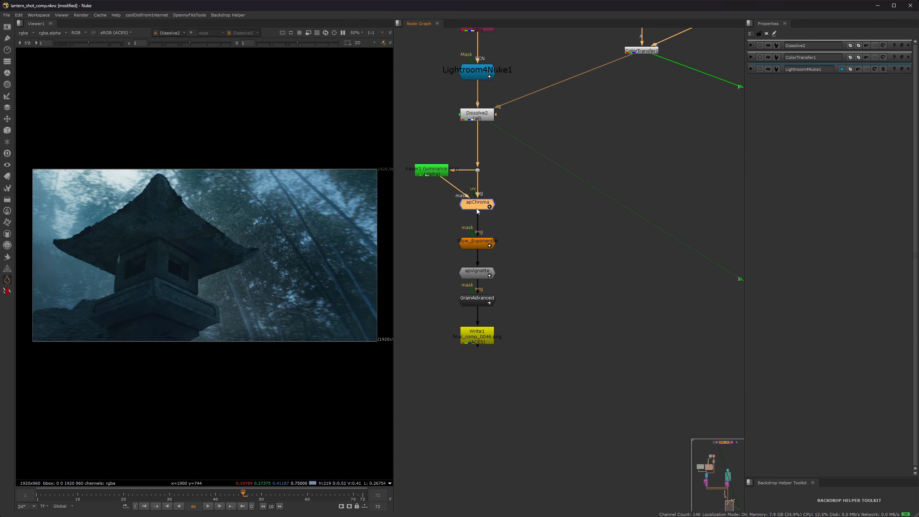
{"action": "key", "text": "1"}
{"action": "scroll", "coordinate": [127, 186], "scroll_direction": "up", "scroll_amount": 11}
{"action": "scroll", "coordinate": [126, 187], "scroll_direction": "down", "scroll_amount": 7}
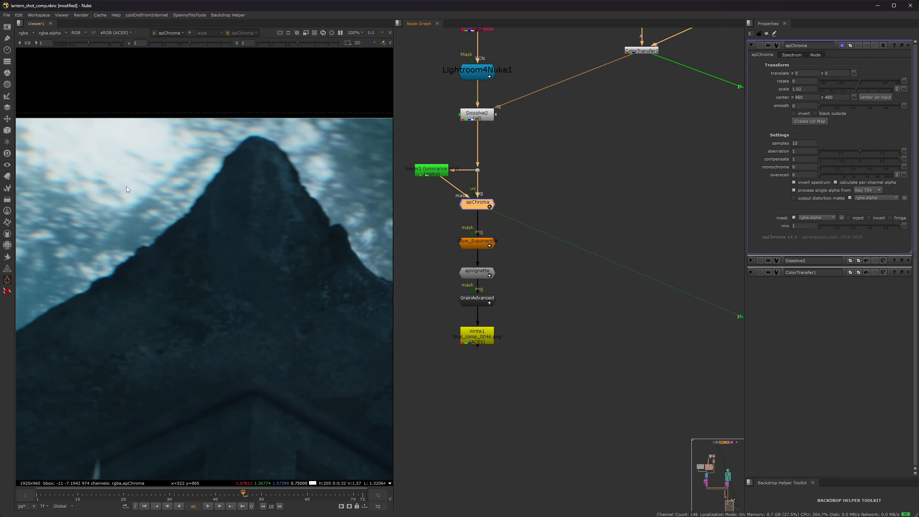
{"action": "scroll", "coordinate": [133, 197], "scroll_direction": "up", "scroll_amount": 1}
View the alpha of the Keyer1 luminance key that masks apChroma, and return to apChroma's color output
{"action": "left_click", "coordinate": [429, 176]}
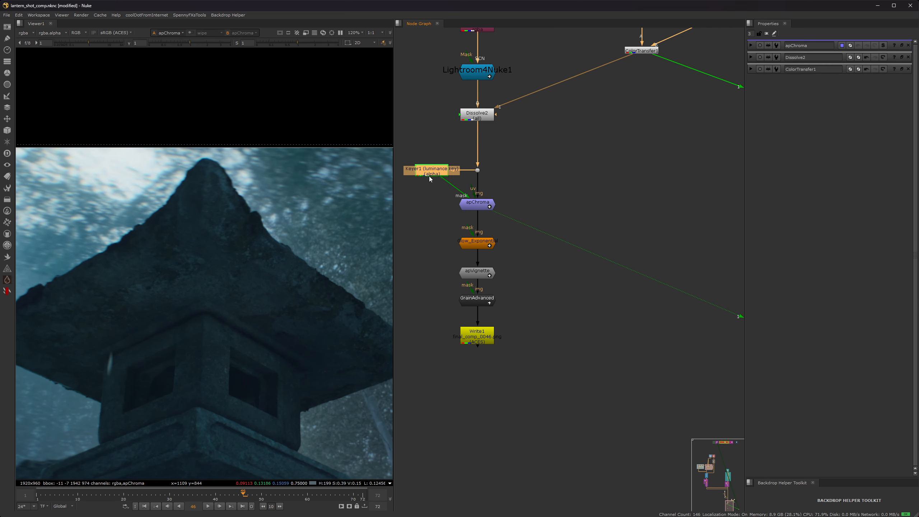
{"action": "key", "text": "1"}
{"action": "key", "text": "a"}
{"action": "key", "text": "f"}
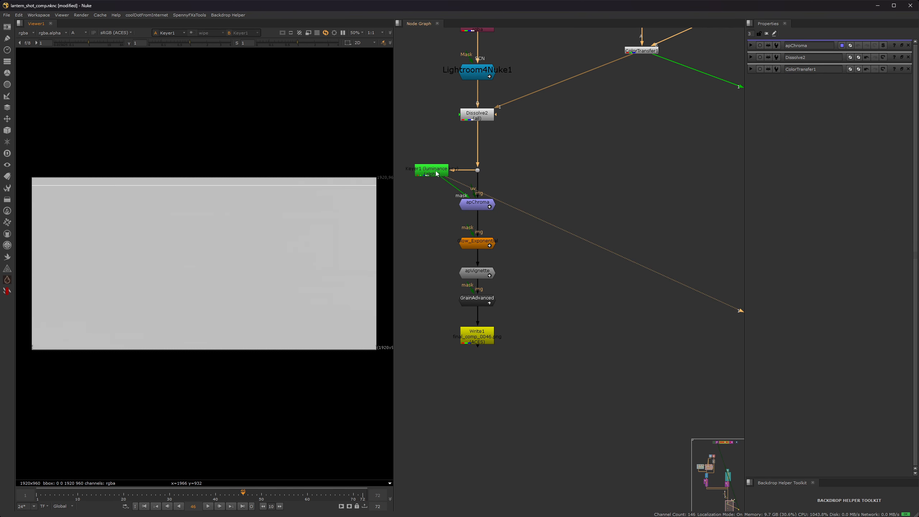
{"action": "left_click", "coordinate": [471, 207]}
{"action": "key", "text": "1"}
{"action": "key", "text": "a"}
{"action": "middle_click_drag", "start_coordinate": [125, 214], "coordinate": [231, 210]}
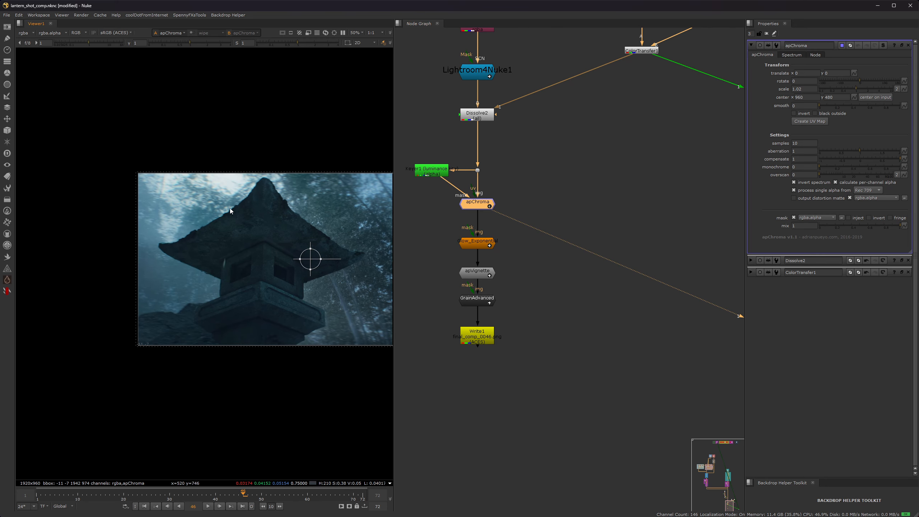
View the Shogun reference image through Reformat1 and examine the color fringing along the lantern's roof edge up close
{"action": "scroll", "coordinate": [219, 205], "scroll_direction": "up", "scroll_amount": 7}
{"action": "scroll", "coordinate": [219, 205], "scroll_direction": "down", "scroll_amount": 1}
{"action": "left_click", "coordinate": [563, 180]}
{"action": "key", "text": "2"}
{"action": "scroll", "coordinate": [243, 235], "scroll_direction": "down", "scroll_amount": 5}
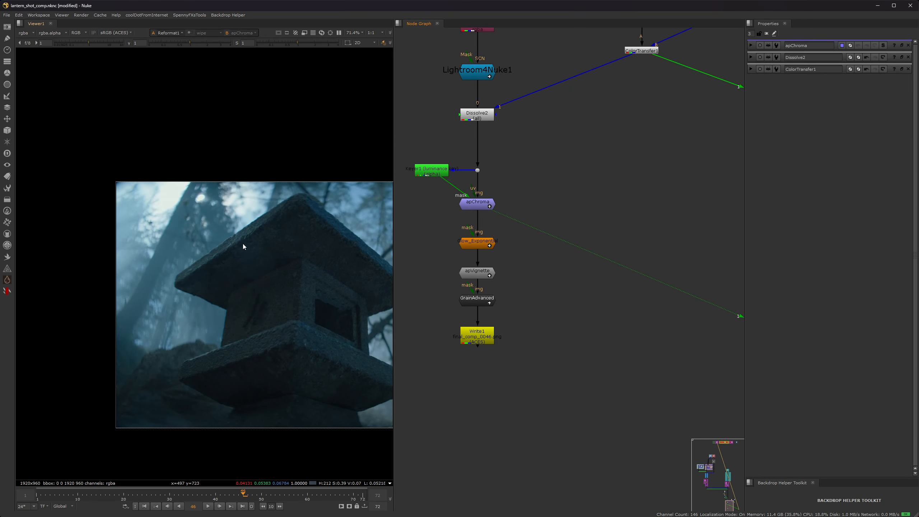
{"action": "scroll", "coordinate": [243, 246], "scroll_direction": "up", "scroll_amount": 9}
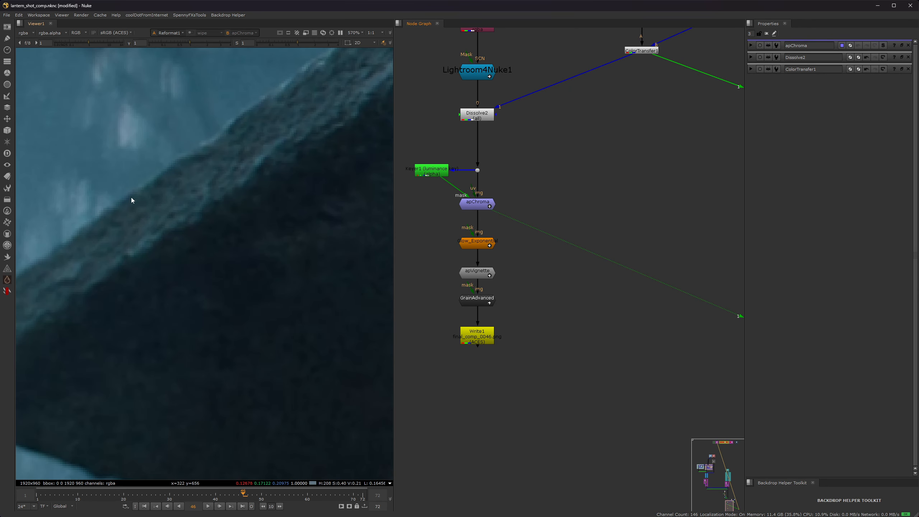
{"action": "scroll", "coordinate": [131, 198], "scroll_direction": "down", "scroll_amount": 4}
{"action": "scroll", "coordinate": [214, 115], "scroll_direction": "up", "scroll_amount": 1}
{"action": "middle_click_drag", "start_coordinate": [224, 94], "coordinate": [184, 192]}
{"action": "scroll", "coordinate": [184, 192], "scroll_direction": "up", "scroll_amount": 2}
{"action": "middle_click_drag", "start_coordinate": [318, 165], "coordinate": [265, 185]}
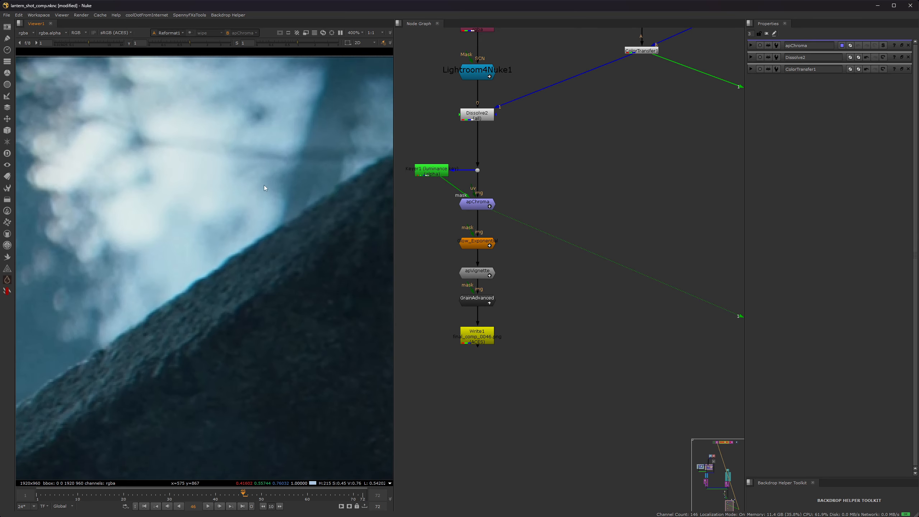
{"action": "scroll", "coordinate": [259, 189], "scroll_direction": "down", "scroll_amount": 5}
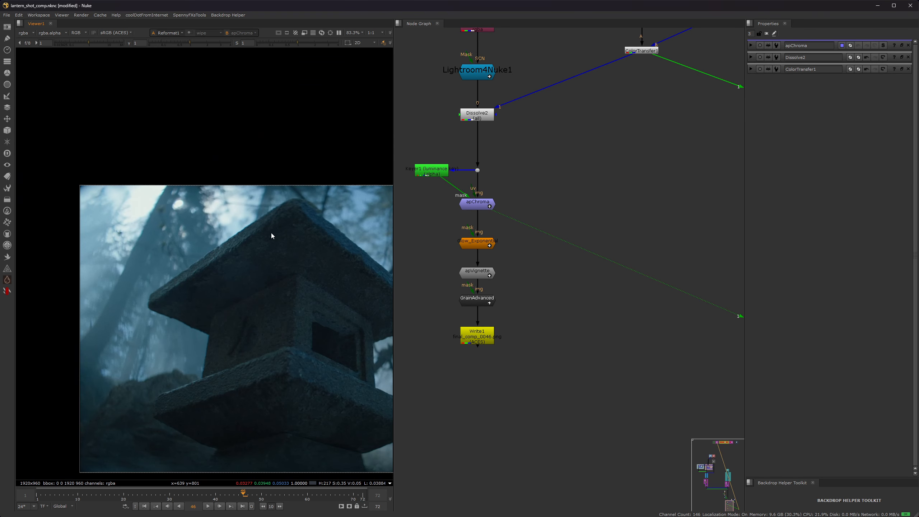
View apChroma's output again and compare the fringing along the roof edge with the reference
{"action": "left_click", "coordinate": [470, 205]}
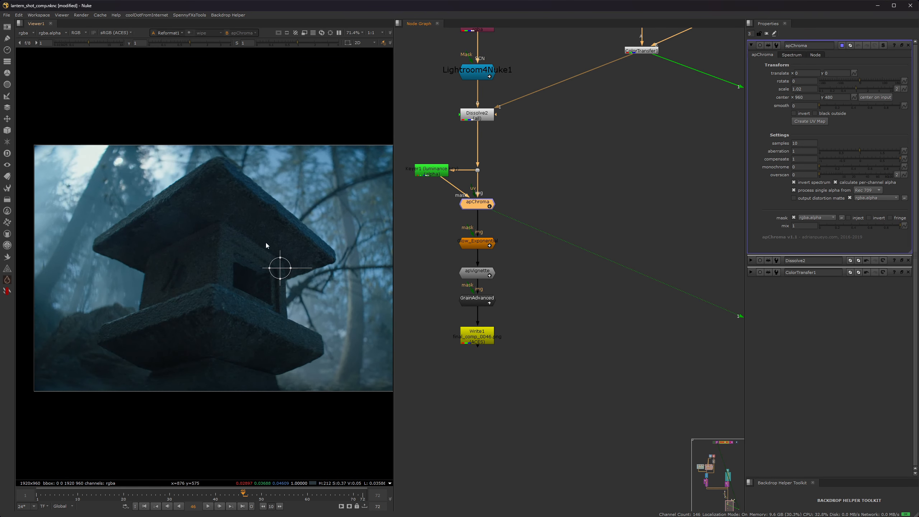
{"action": "key", "text": "1"}
{"action": "scroll", "coordinate": [169, 179], "scroll_direction": "up", "scroll_amount": 3}
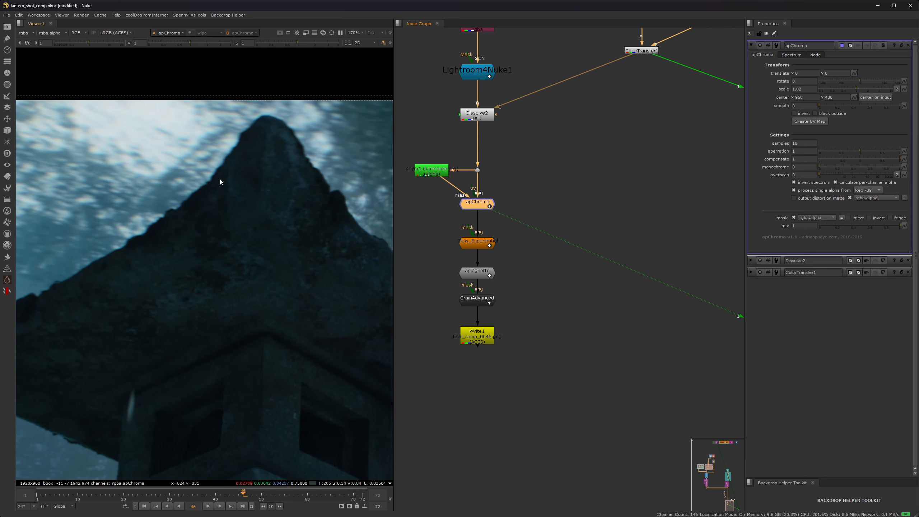
{"action": "scroll", "coordinate": [268, 247], "scroll_direction": "up", "scroll_amount": 3}
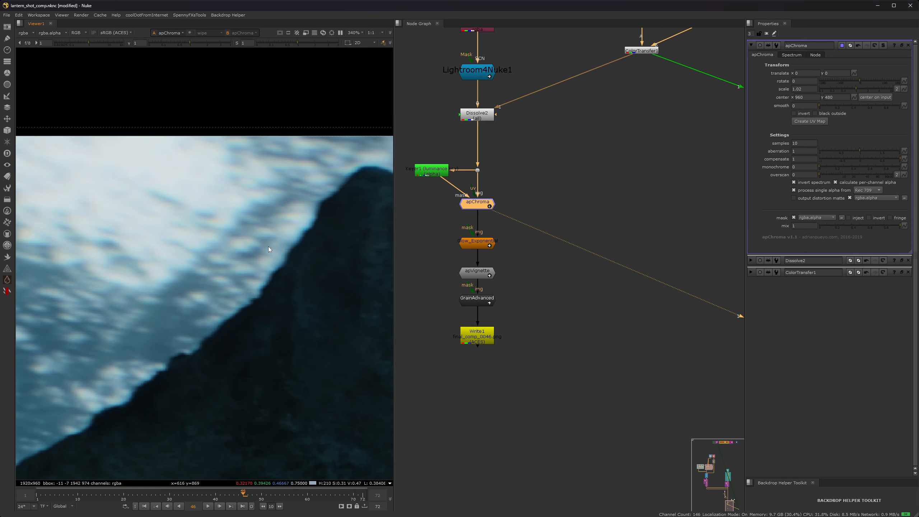
View Glow_Exponential's output and settings, examining the highlights around the lantern up close
{"action": "key", "text": "f"}
{"action": "left_click", "coordinate": [478, 241]}
{"action": "key", "text": "1"}
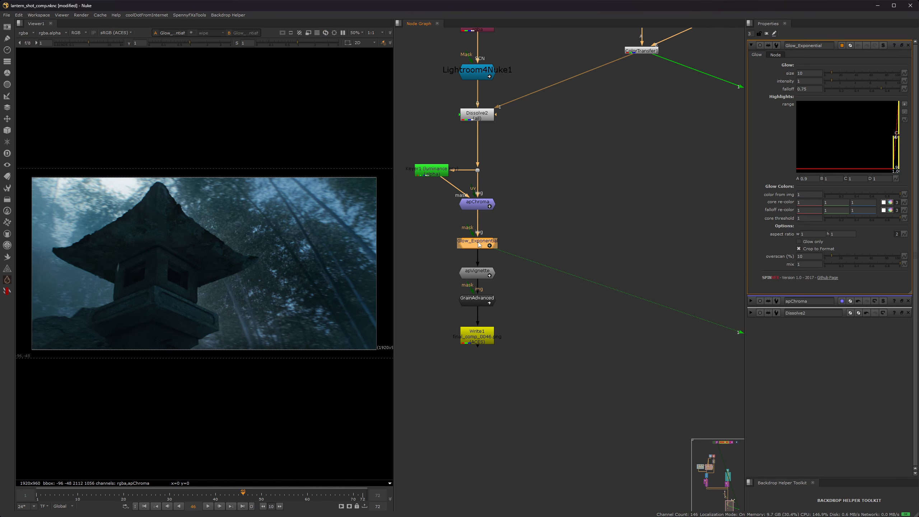
{"action": "scroll", "coordinate": [224, 169], "scroll_direction": "up", "scroll_amount": 4}
{"action": "scroll", "coordinate": [223, 169], "scroll_direction": "down", "scroll_amount": 2}
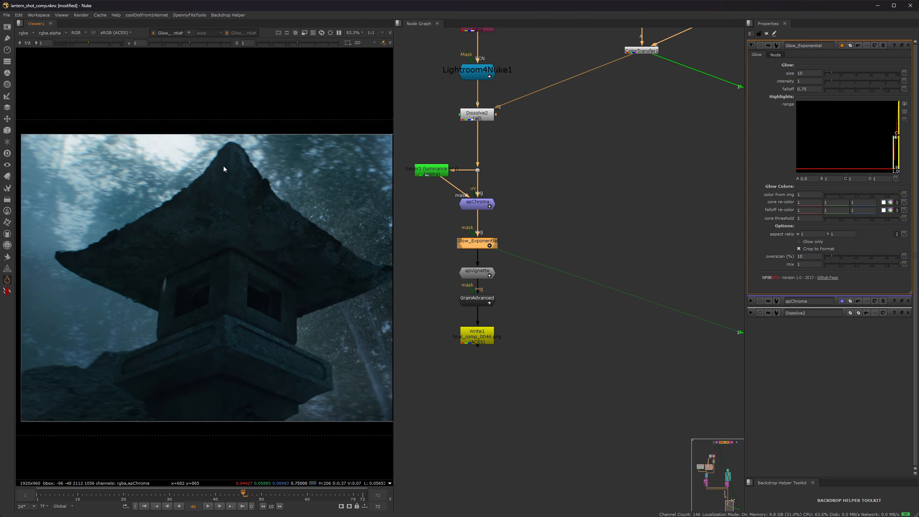
{"action": "scroll", "coordinate": [462, 240], "scroll_direction": "up", "scroll_amount": 1}
View the outputs of apVignette and GrainAdvanced at full frame, and open GrainAdvanced's settings
{"action": "left_click", "coordinate": [474, 281]}
{"action": "key", "text": "1"}
{"action": "key", "text": "f"}
{"action": "left_click", "coordinate": [471, 315]}
{"action": "key", "text": "1"}
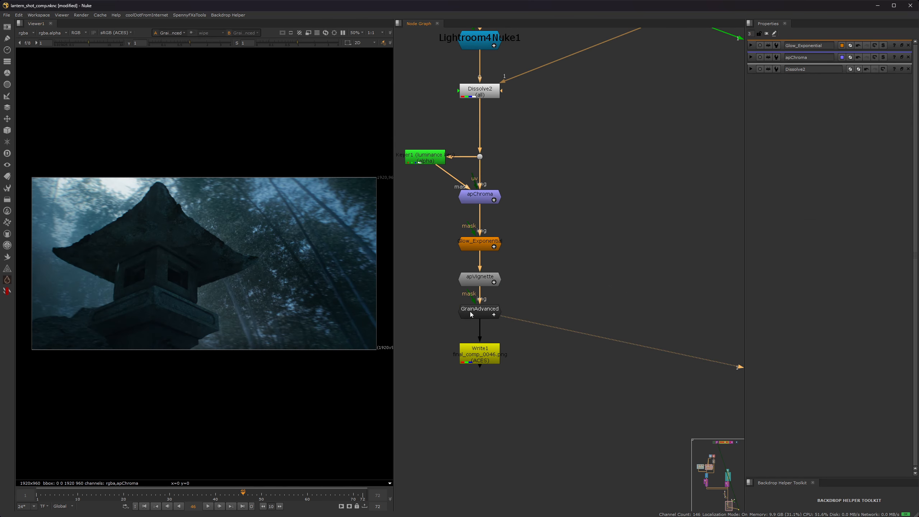
{"action": "double_click", "coordinate": [471, 314]}
Look over the whole node graph and view the Read19 final comp image above the main tree
{"action": "scroll", "coordinate": [524, 352], "scroll_direction": "down", "scroll_amount": 6}
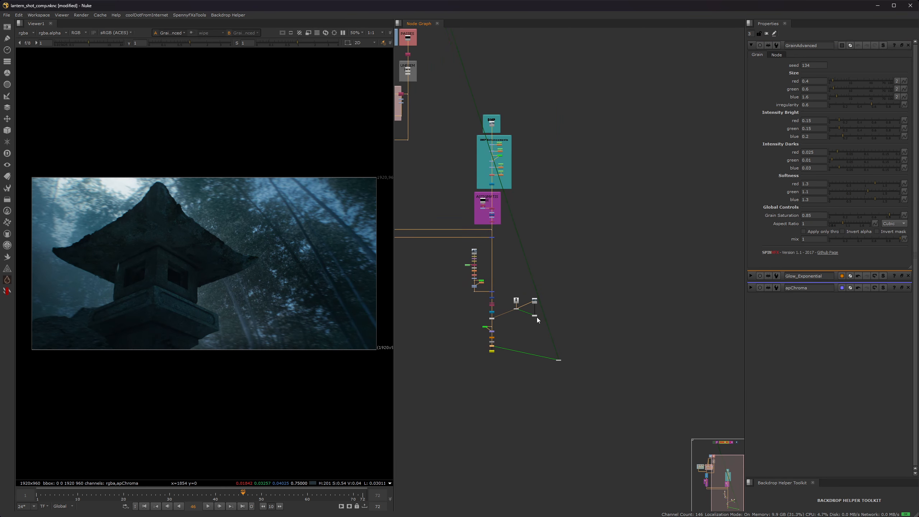
{"action": "middle_click_drag", "start_coordinate": [551, 177], "coordinate": [627, 428]}
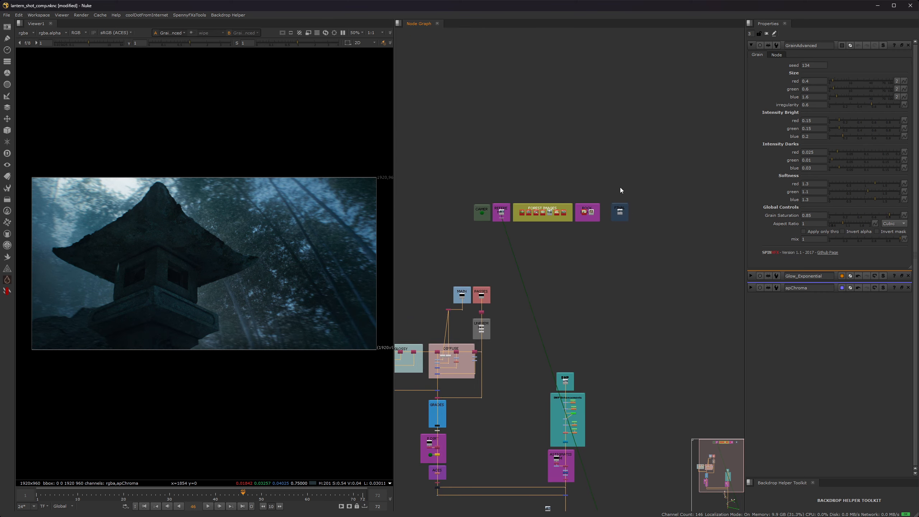
{"action": "scroll", "coordinate": [623, 213], "scroll_direction": "up", "scroll_amount": 8}
{"action": "left_click", "coordinate": [607, 206]}
{"action": "key", "text": "1"}
{"action": "double_click", "coordinate": [608, 208]}
{"action": "middle_click_drag", "start_coordinate": [453, 210], "coordinate": [778, 212]}
{"action": "scroll", "coordinate": [470, 209], "scroll_direction": "up", "scroll_amount": 1}
View the first image, Read4, in the FOREST IMAGES backdrop
{"action": "left_click", "coordinate": [468, 208]}
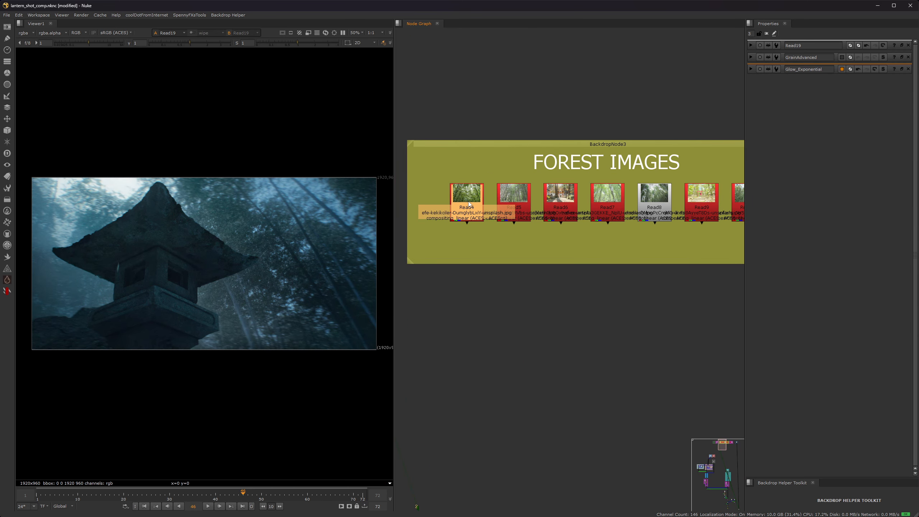
{"action": "key", "text": "1"}
{"action": "scroll", "coordinate": [590, 265], "scroll_direction": "down", "scroll_amount": 7}
{"action": "scroll", "coordinate": [580, 264], "scroll_direction": "up", "scroll_amount": 6}
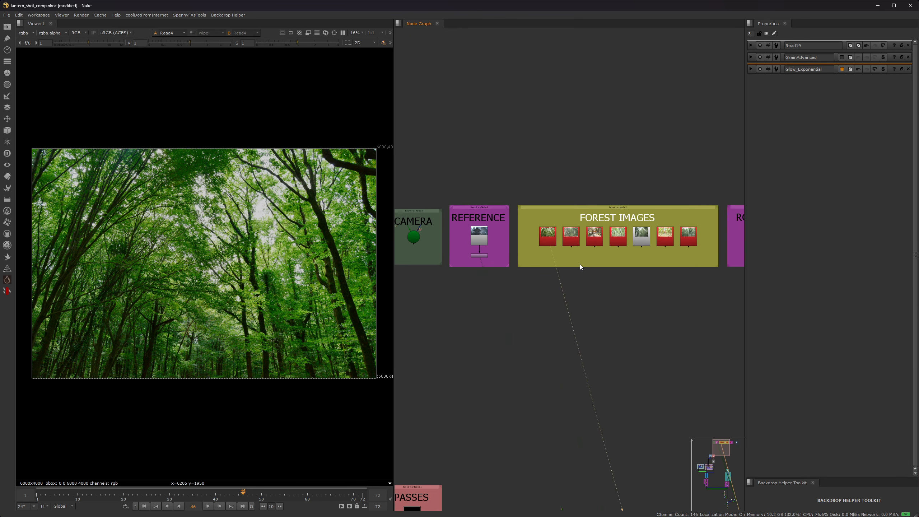
View Camera1 and its settings in 3D, and scrub the timeline to check its motion
{"action": "middle_click_drag", "start_coordinate": [471, 250], "coordinate": [591, 250]}
{"action": "double_click", "coordinate": [450, 222]}
{"action": "key", "text": "1"}
{"action": "scroll", "coordinate": [220, 388], "scroll_direction": "down", "scroll_amount": 3}
{"action": "left_click_drag", "start_coordinate": [163, 494], "coordinate": [68, 471]}
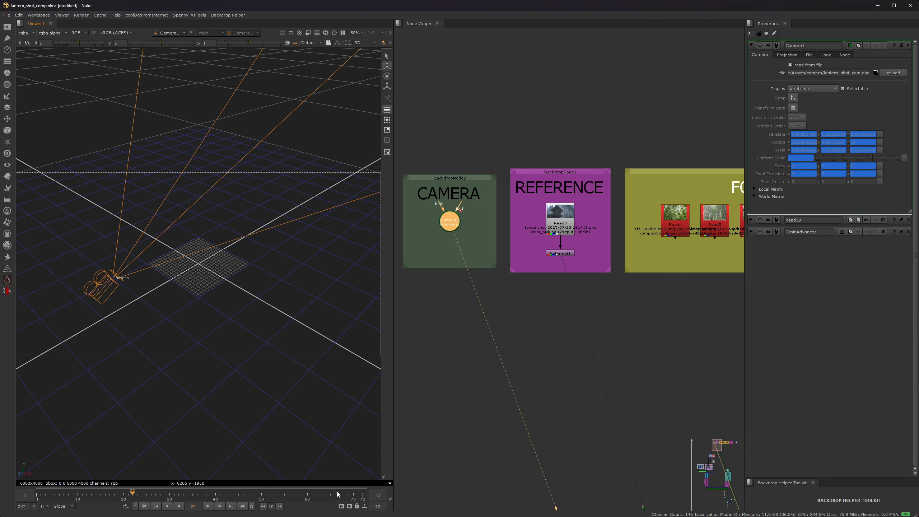
View the forest images one after another, from Read4 through Read9, in the FOREST IMAGES backdrop
{"action": "middle_click_drag", "start_coordinate": [620, 243], "coordinate": [446, 258]}
{"action": "scroll", "coordinate": [496, 241], "scroll_direction": "up", "scroll_amount": 1}
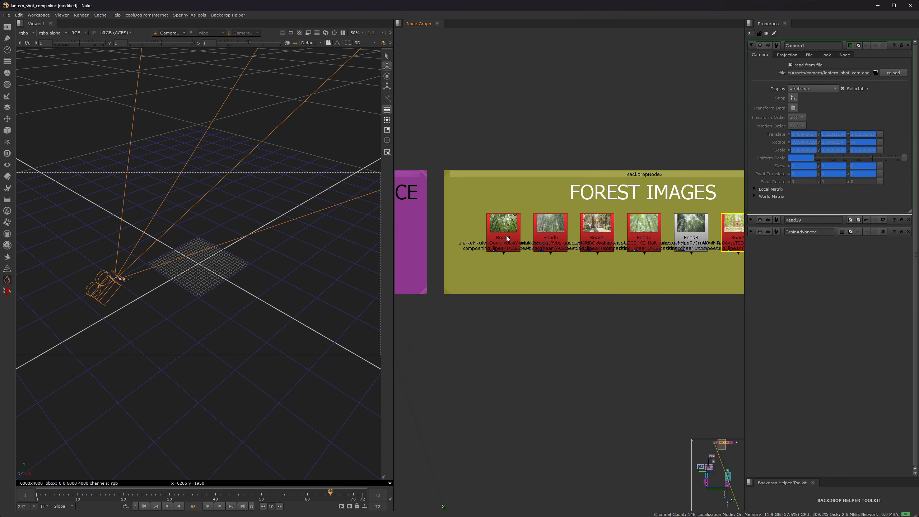
{"action": "left_click", "coordinate": [506, 235]}
{"action": "key", "text": "1"}
{"action": "left_click", "coordinate": [551, 237]}
{"action": "key", "text": "1"}
{"action": "left_click", "coordinate": [598, 238]}
{"action": "key", "text": "1"}
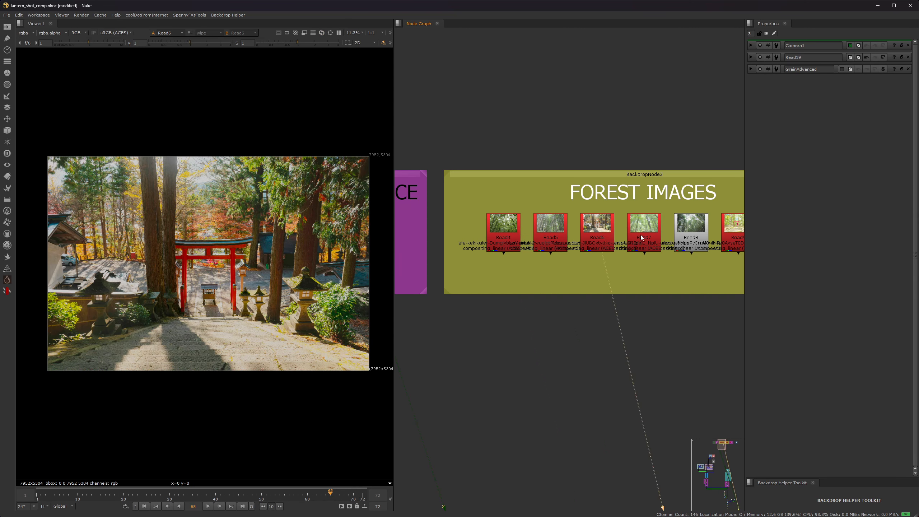
{"action": "left_click", "coordinate": [642, 239]}
{"action": "key", "text": "1"}
{"action": "middle_click_drag", "start_coordinate": [704, 240], "coordinate": [582, 257]}
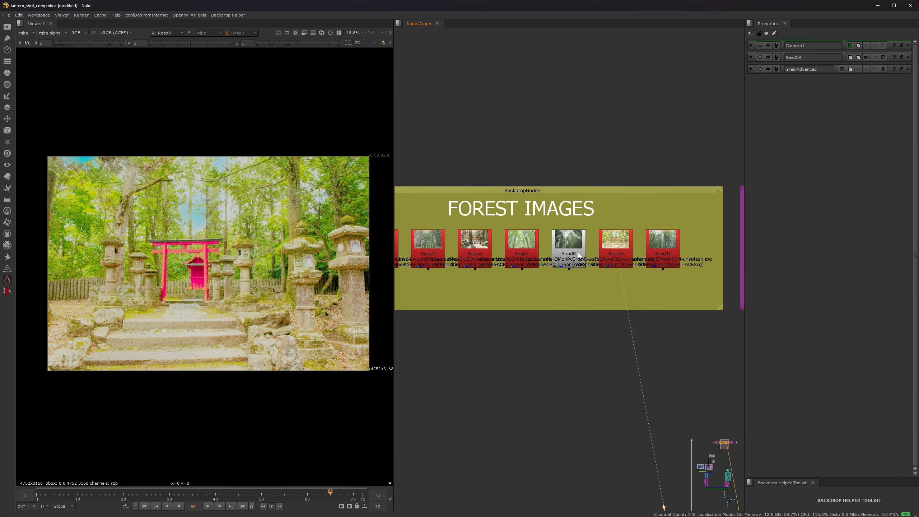
{"action": "left_click", "coordinate": [577, 252]}
{"action": "key", "text": "1"}
View the Read12 and Read13 rock photos in the ROCK IMAGES backdrop
{"action": "scroll", "coordinate": [621, 257], "scroll_direction": "down", "scroll_amount": 3}
{"action": "middle_click_drag", "start_coordinate": [713, 254], "coordinate": [544, 248]}
{"action": "left_click", "coordinate": [562, 250]}
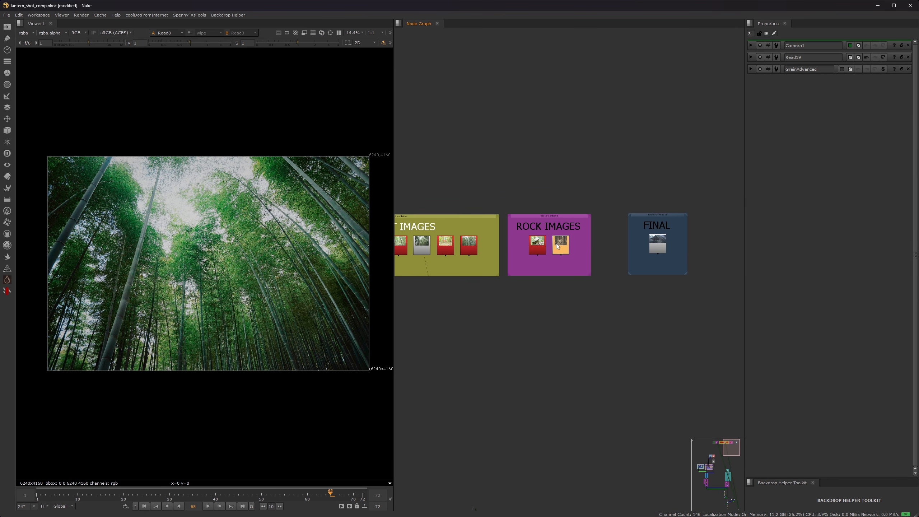
{"action": "scroll", "coordinate": [541, 244], "scroll_direction": "up", "scroll_amount": 4}
{"action": "left_click", "coordinate": [542, 245]}
{"action": "key", "text": "1"}
{"action": "left_click", "coordinate": [589, 246]}
{"action": "key", "text": "1"}
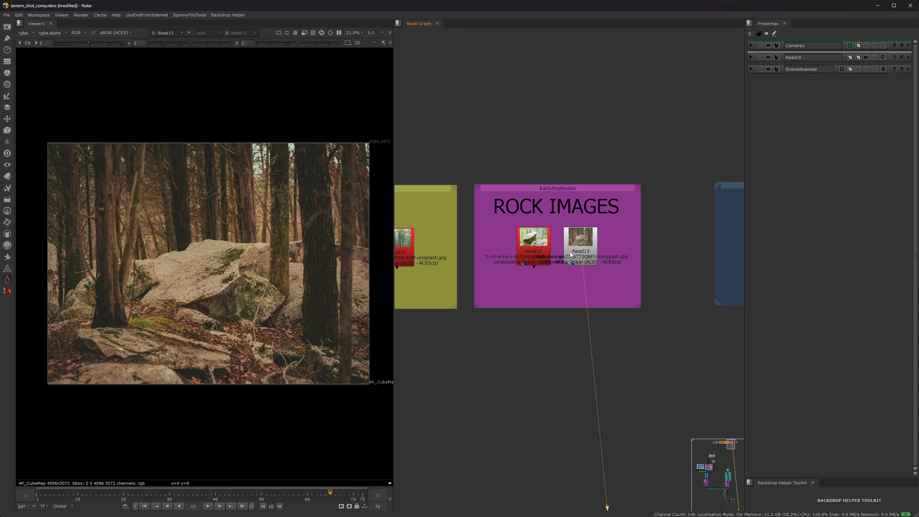
{"action": "left_click", "coordinate": [571, 251]}
View the Read19 image in the FINAL backdrop, and switch to Media Player to watch the Shogun Recreation comparison video
{"action": "scroll", "coordinate": [573, 251], "scroll_direction": "down", "scroll_amount": 5}
{"action": "middle_click_drag", "start_coordinate": [641, 249], "coordinate": [533, 257]}
{"action": "double_click", "coordinate": [533, 258]}
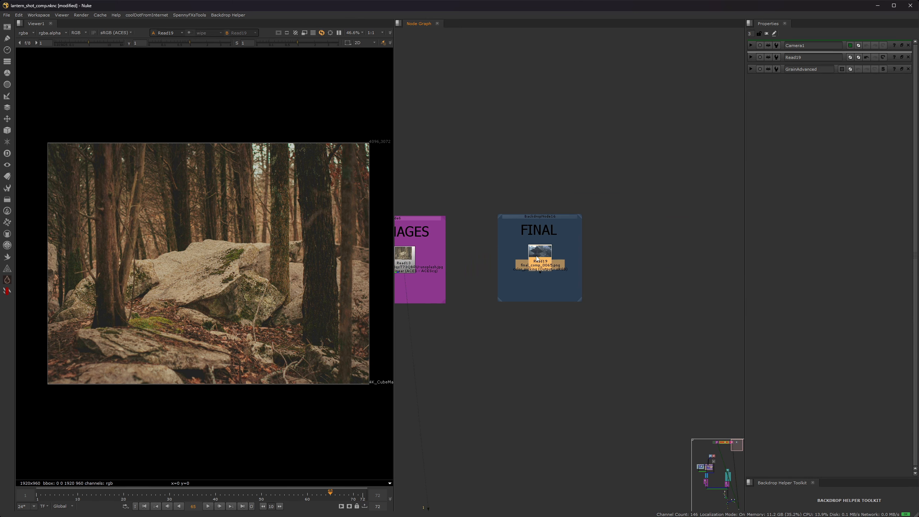
{"action": "key", "text": "1"}
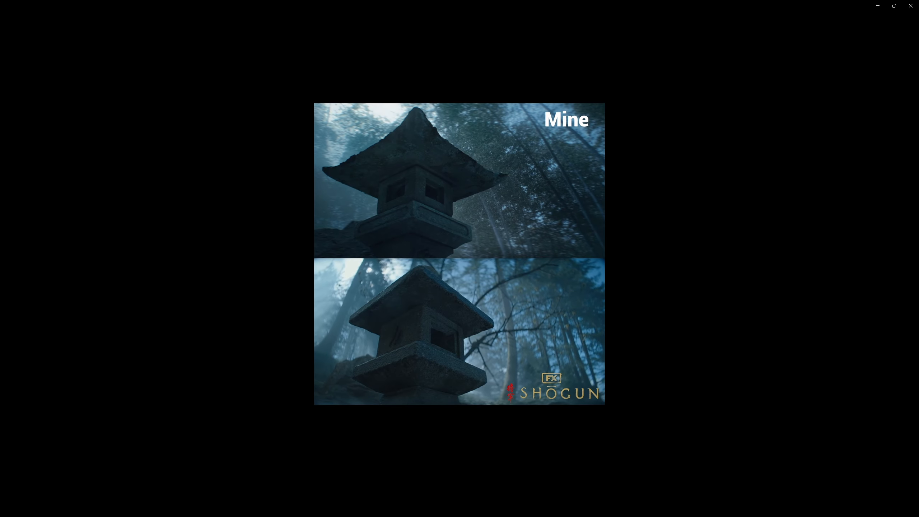
{"action": "mouse_move", "coordinate": [669, 341]}
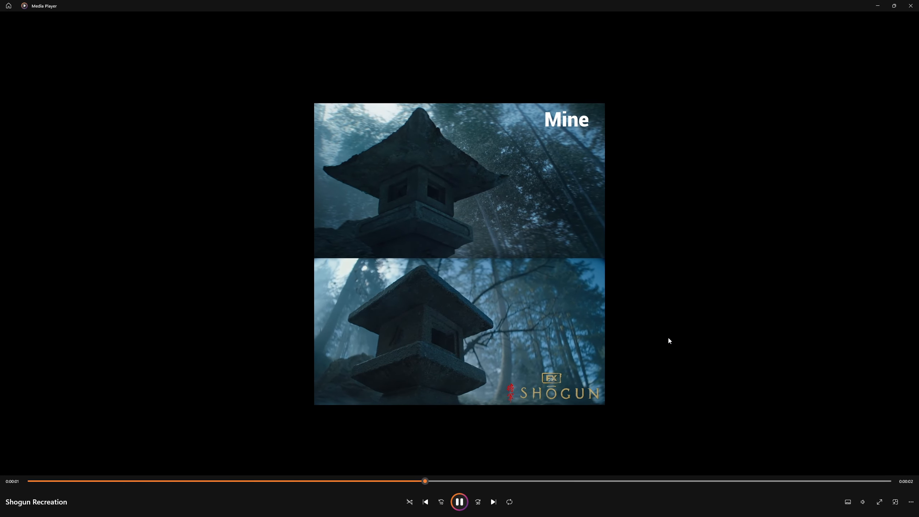